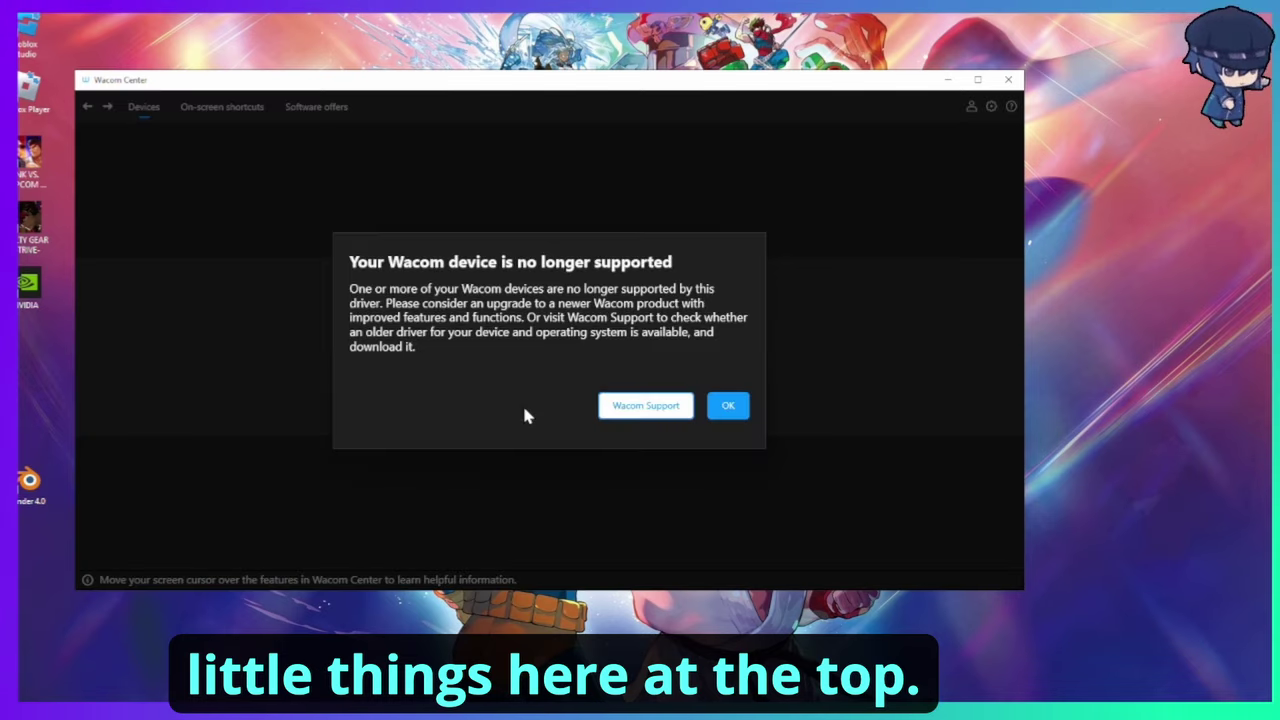
- Dismiss the unsupported-device notice and open the additional device information in a maximized Wacom Center window
left_click(728, 406)
left_click(980, 80)
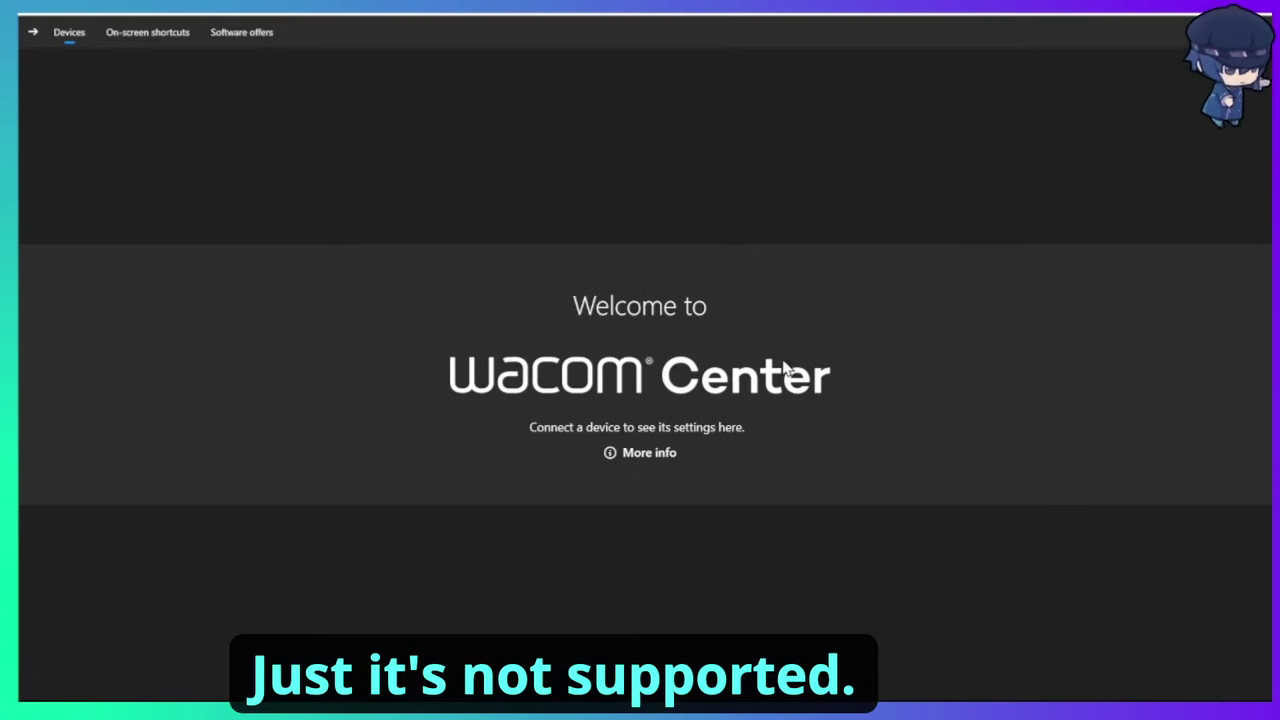
left_click(668, 459)
left_click(818, 433)
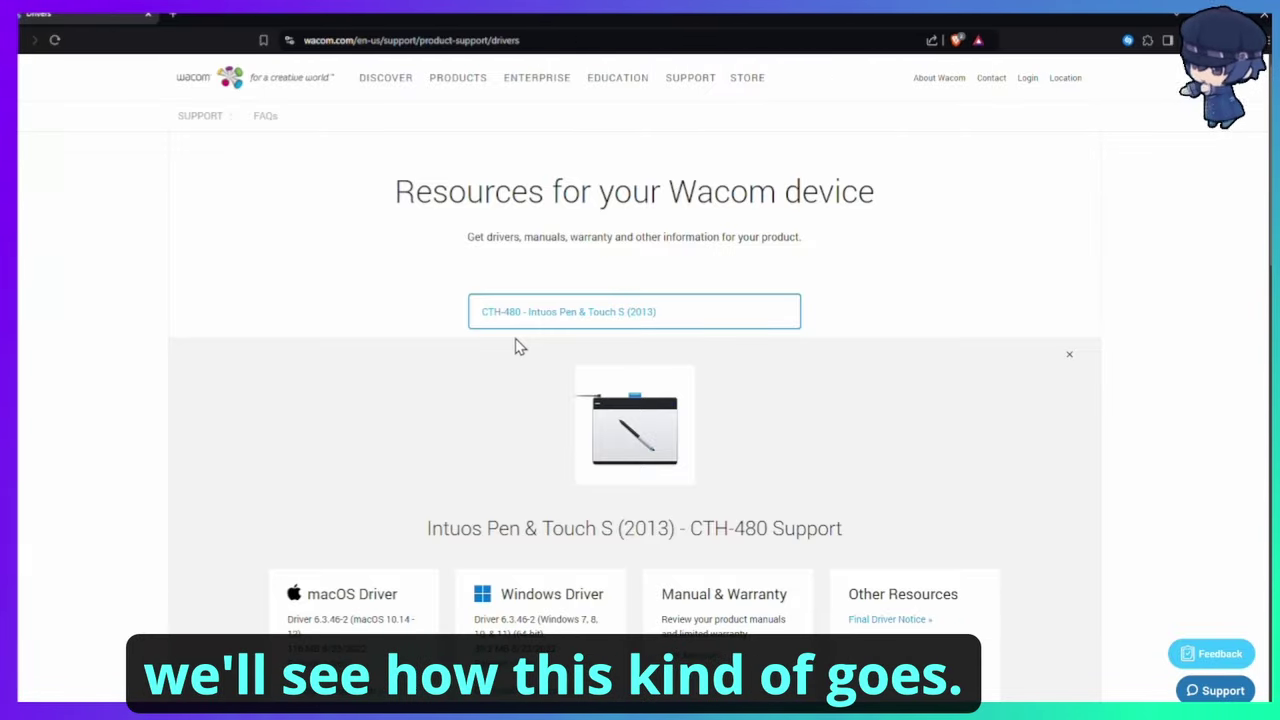
- Download the Windows driver WacomTablet_6.3.46-2 for the CTH-480 Intuos Pen & Touch S (2013) and save it in Downloads
scroll(351, 461, "down", 1)
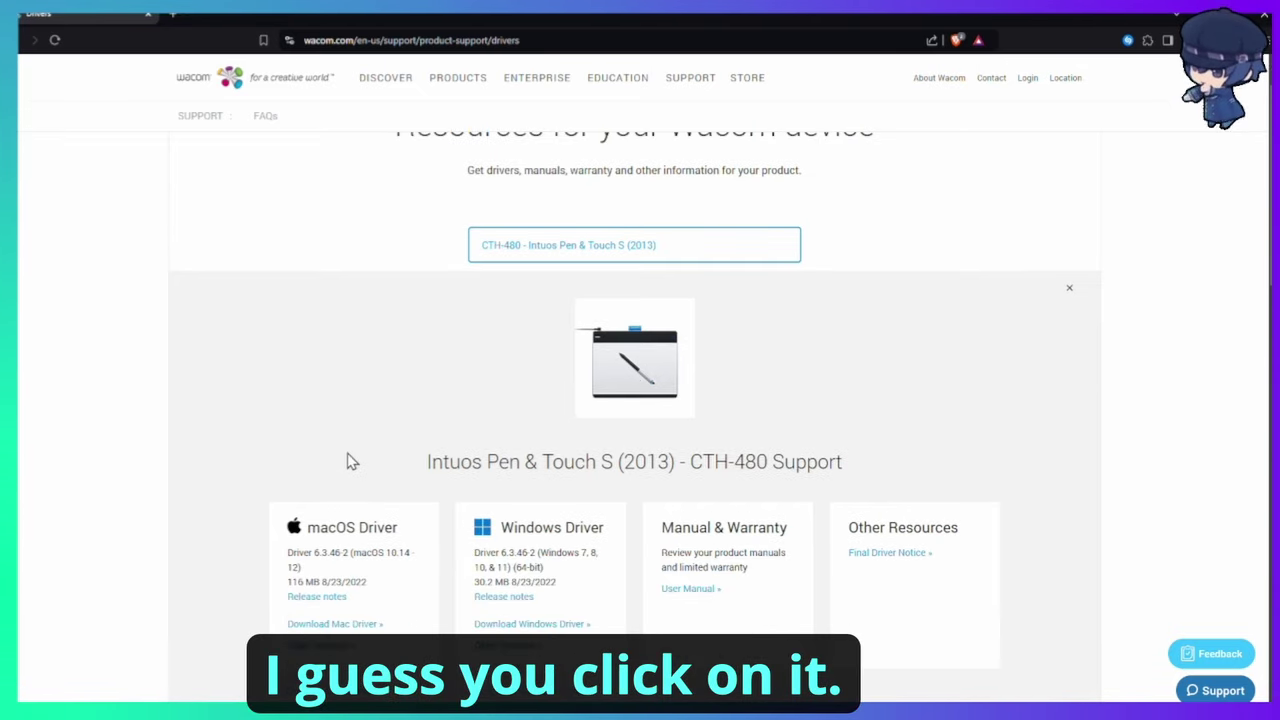
left_click(531, 624)
left_click(597, 534)
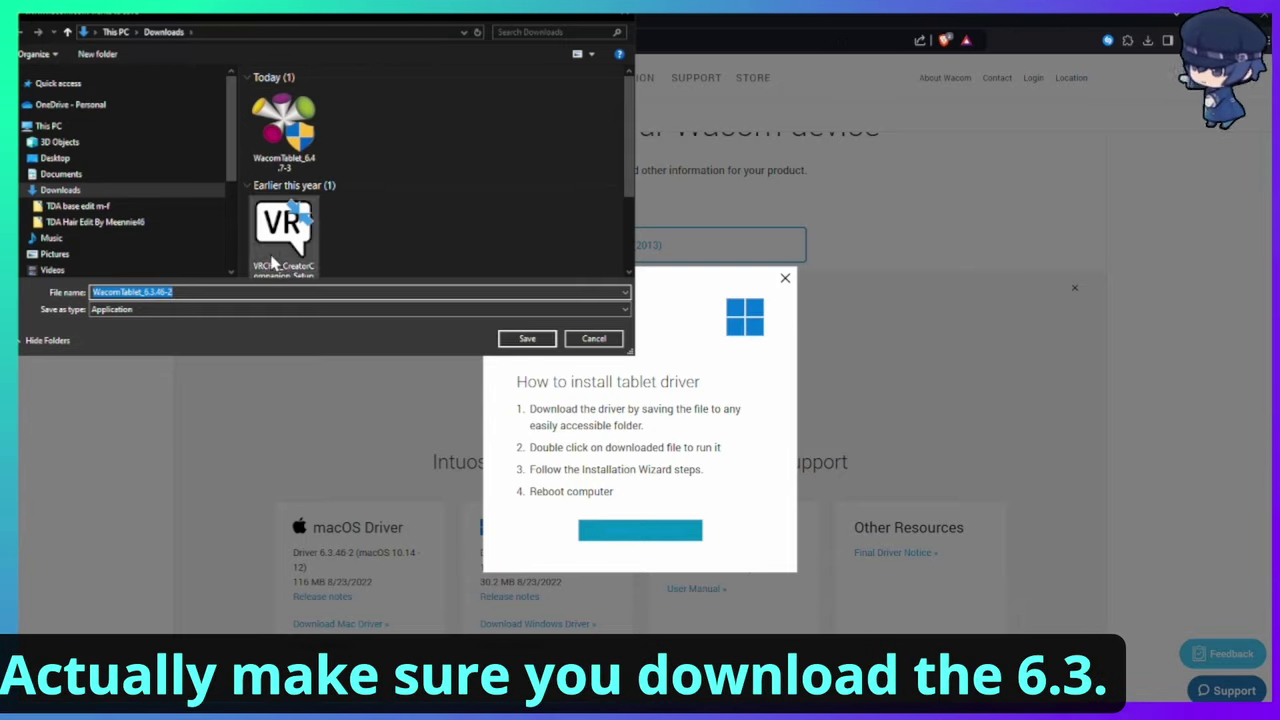
left_click(527, 338)
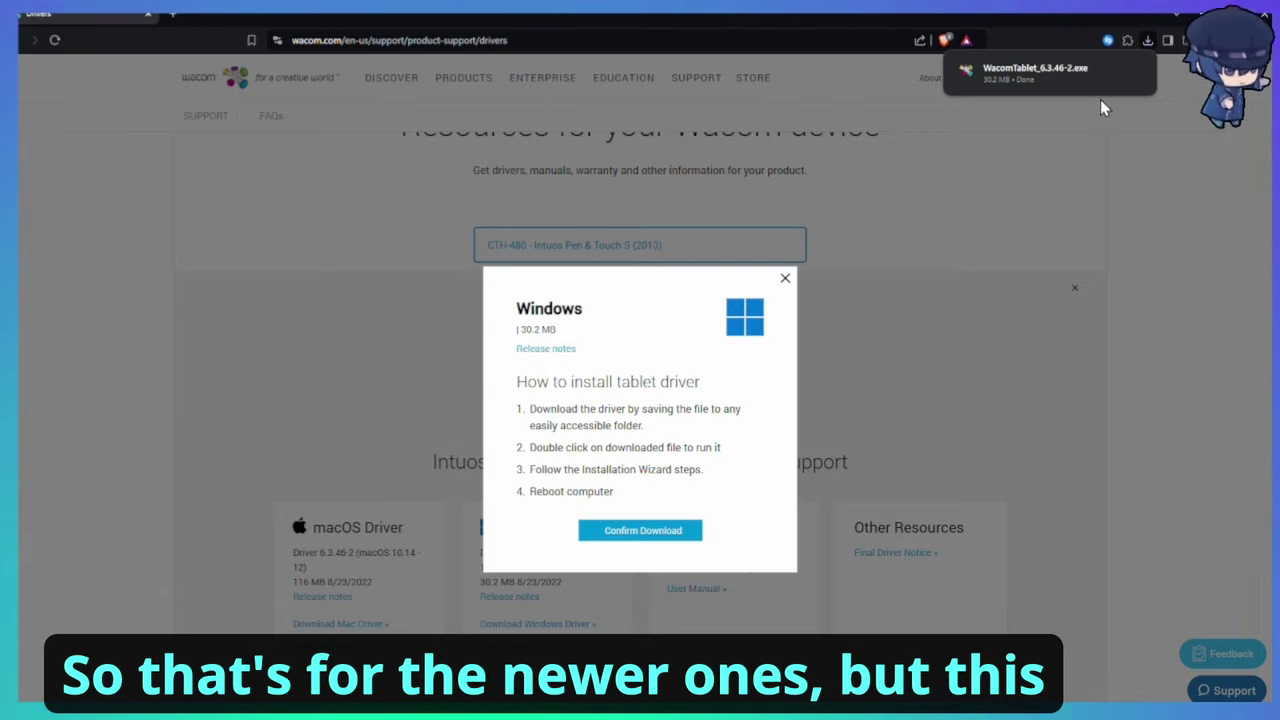
- Try to install the downloaded WacomTablet_6.3.46-2 driver and dismiss the installer's error dialog
left_click(1111, 72)
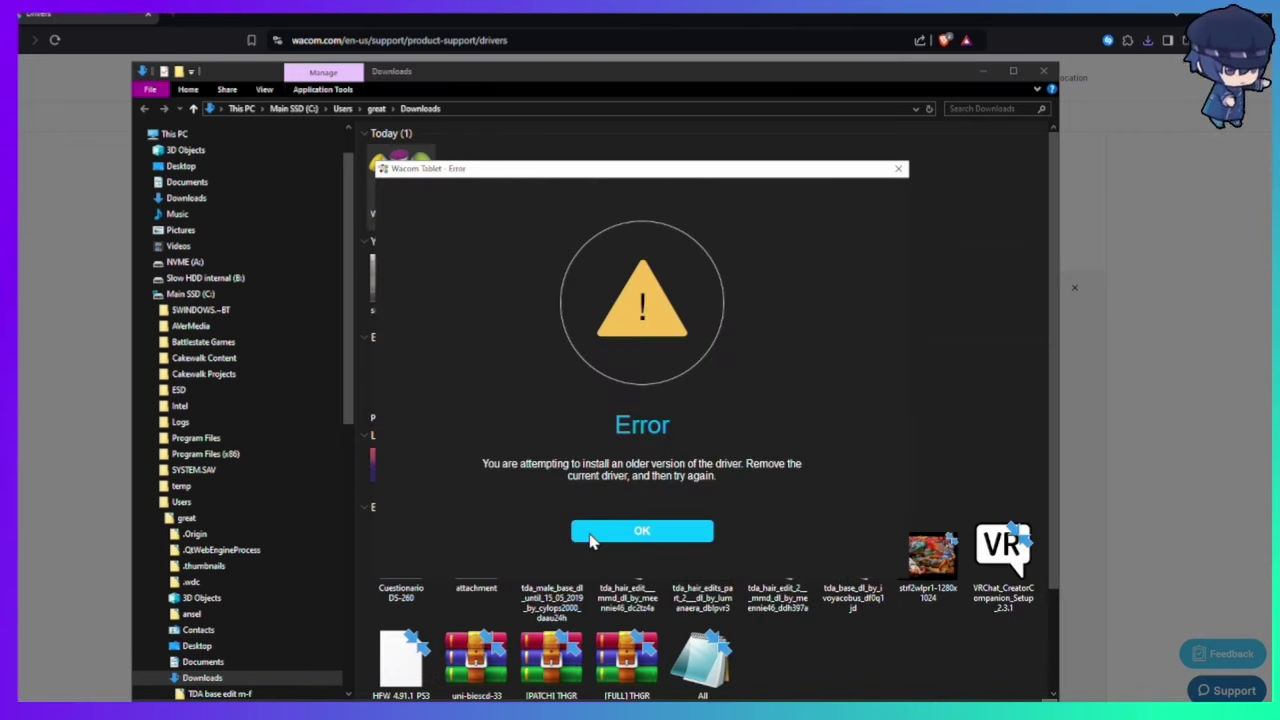
left_click(590, 537)
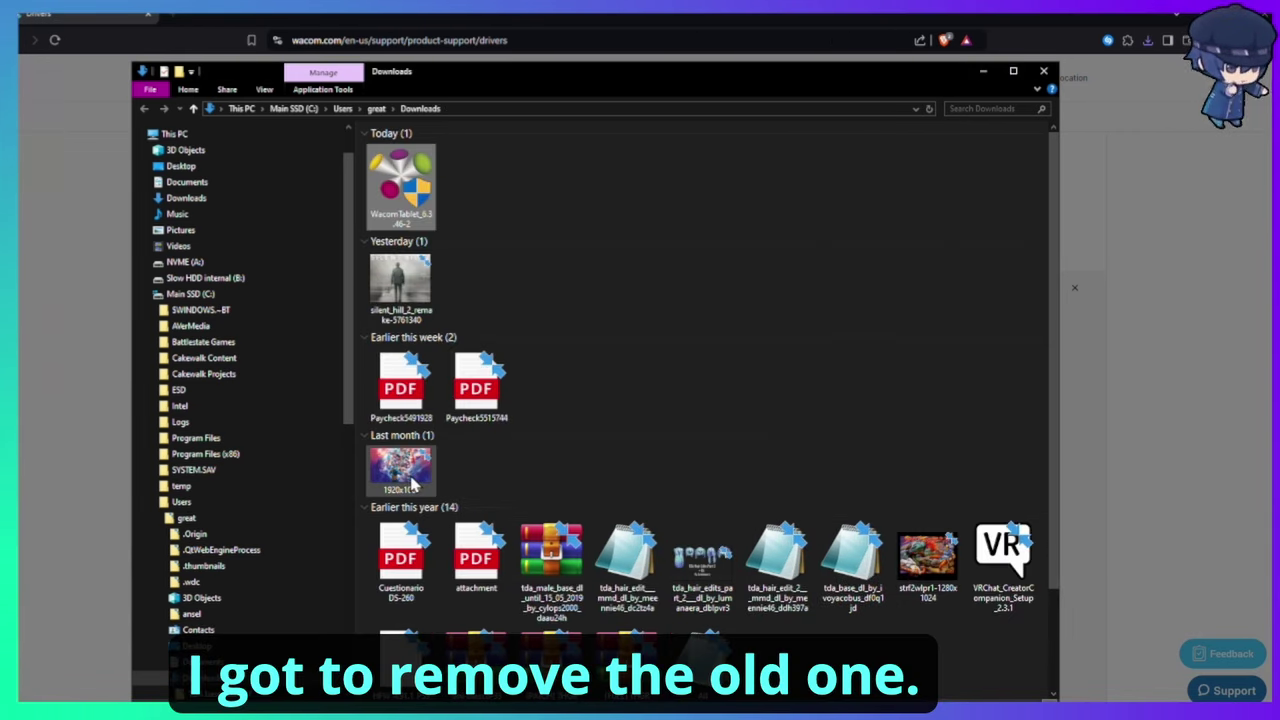
left_click(556, 532)
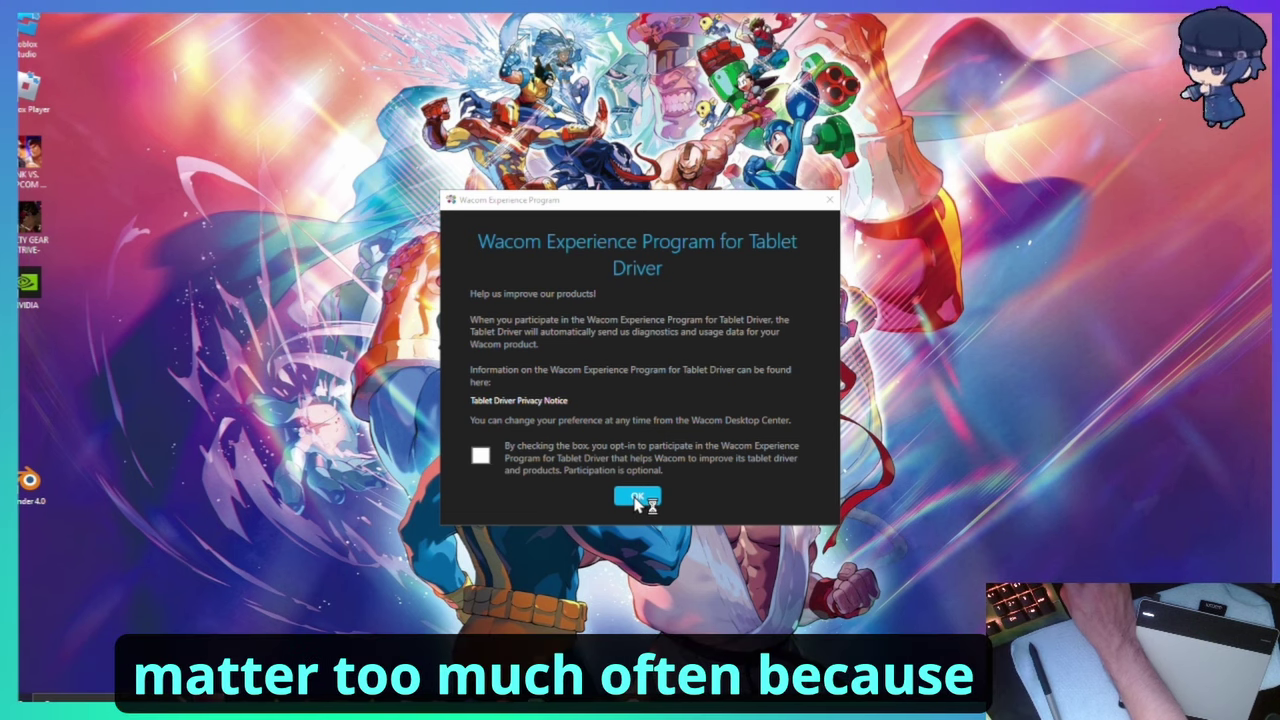
- Close the Wacom Experience Program dialog without opting in, and open Wacom Tablet Properties in the middle of the desktop
left_click(637, 499)
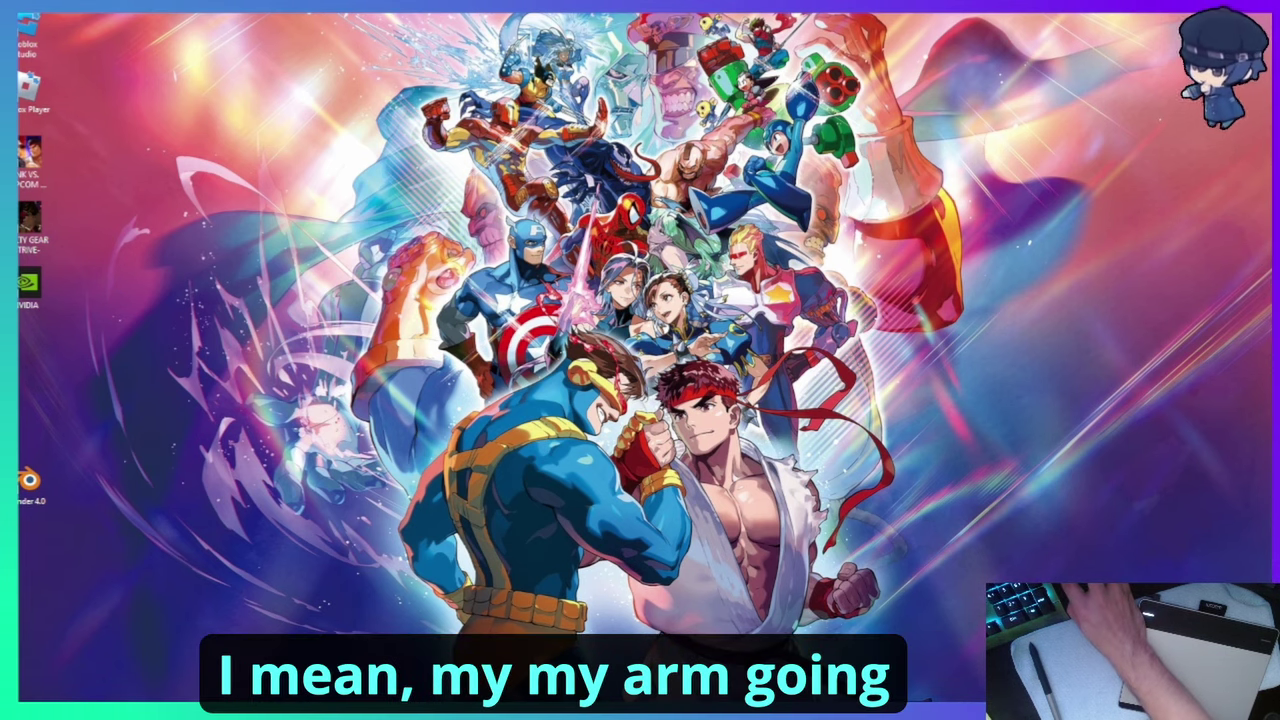
key("super")
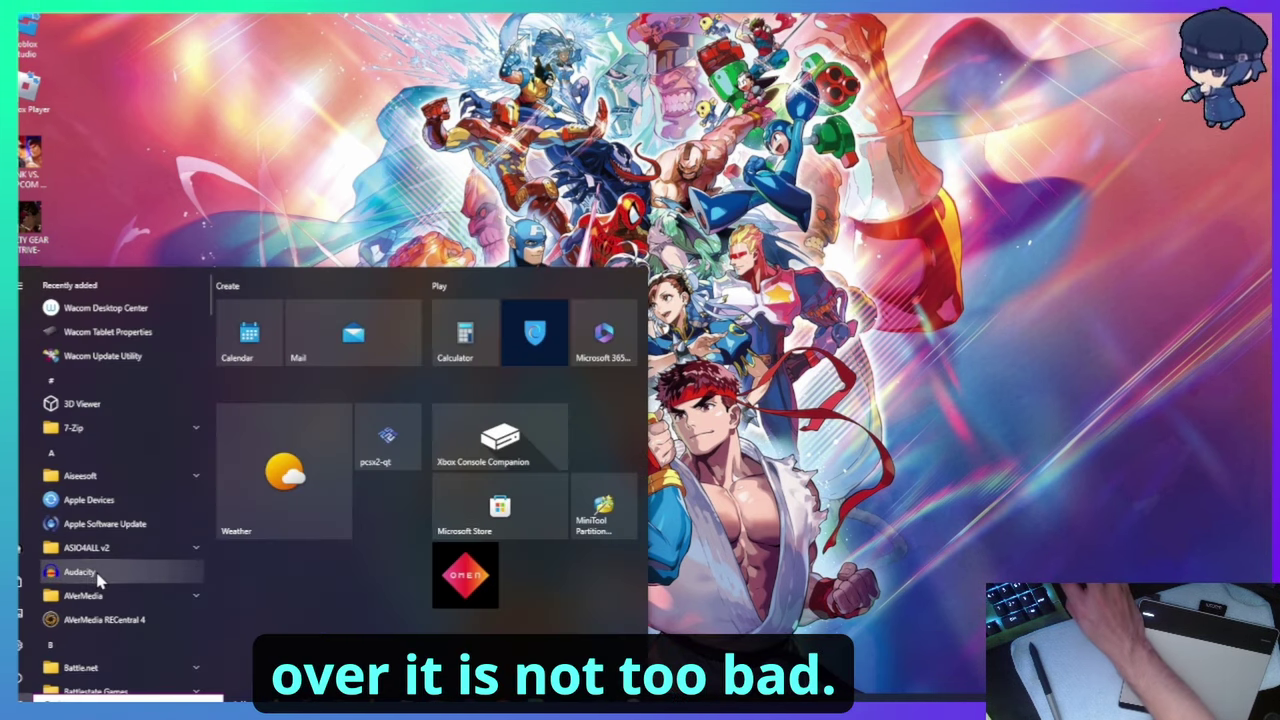
left_click(128, 340)
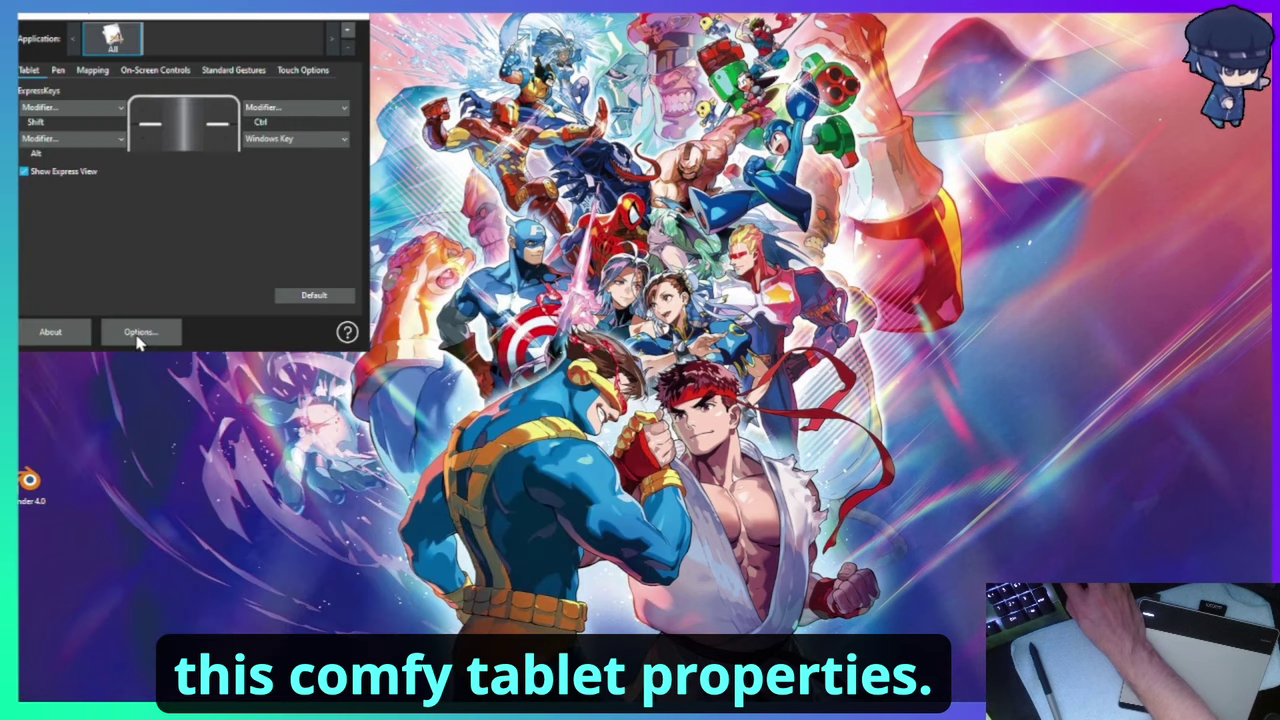
left_click_drag(295, 55, 734, 206)
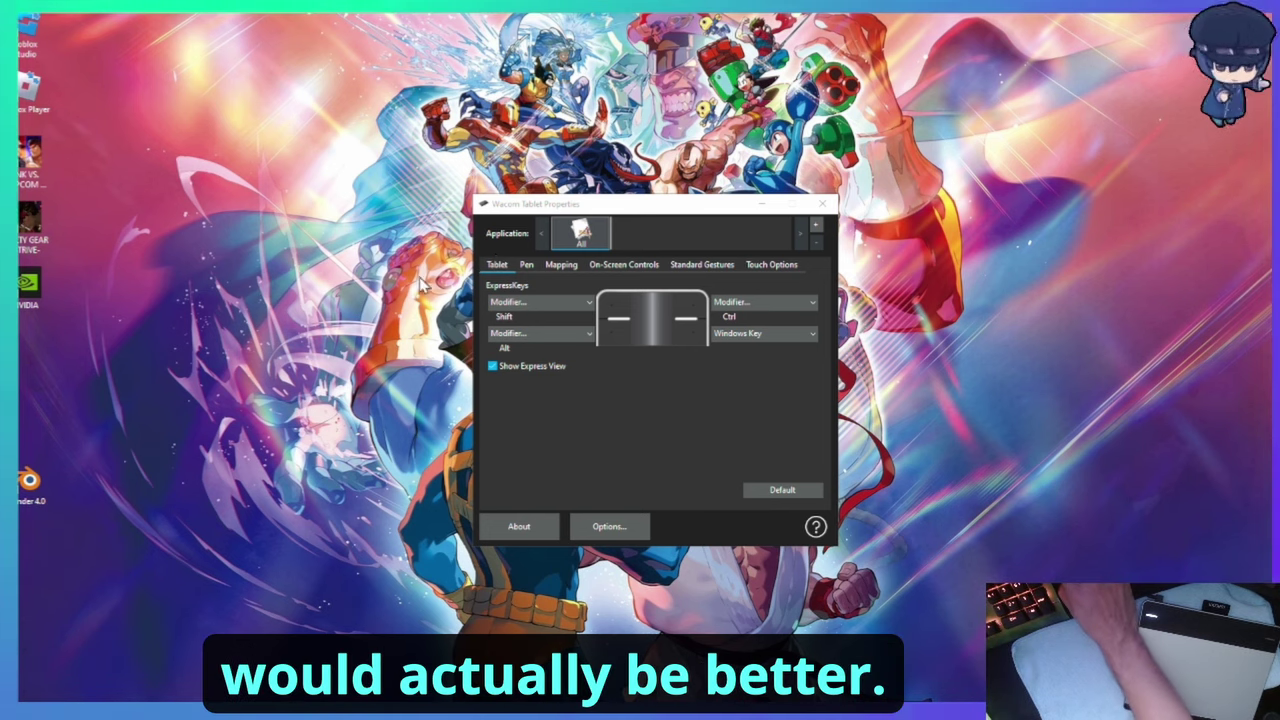
- Assign Click to the tablet's upper-left ExpressKey and Right Click to the upper-right ExpressKey
left_click(555, 304)
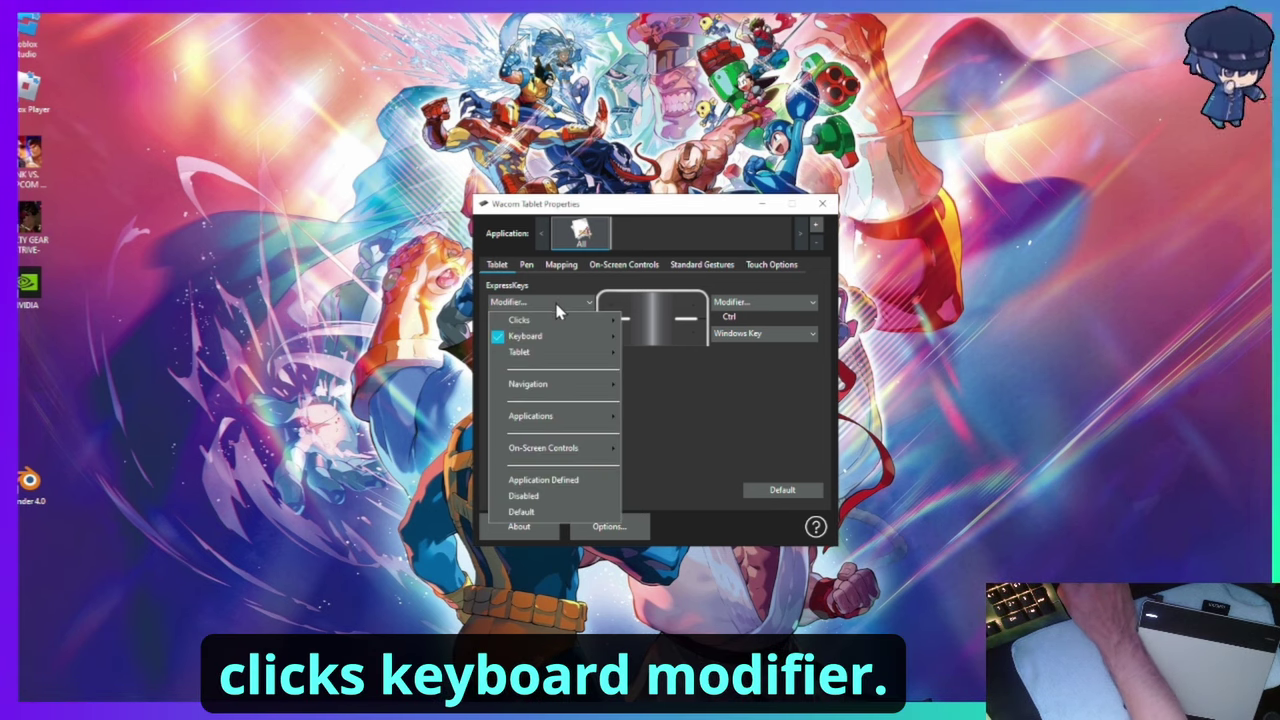
left_click(744, 300)
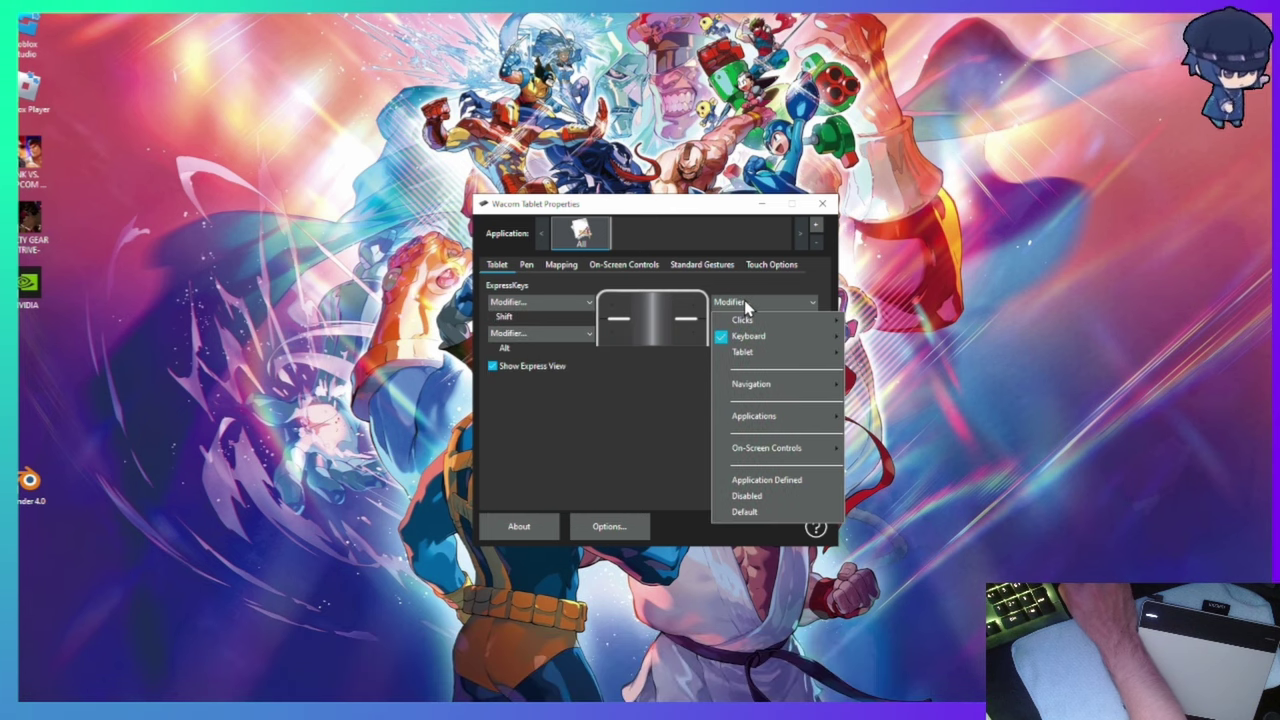
left_click(545, 302)
mouse_move(530, 326)
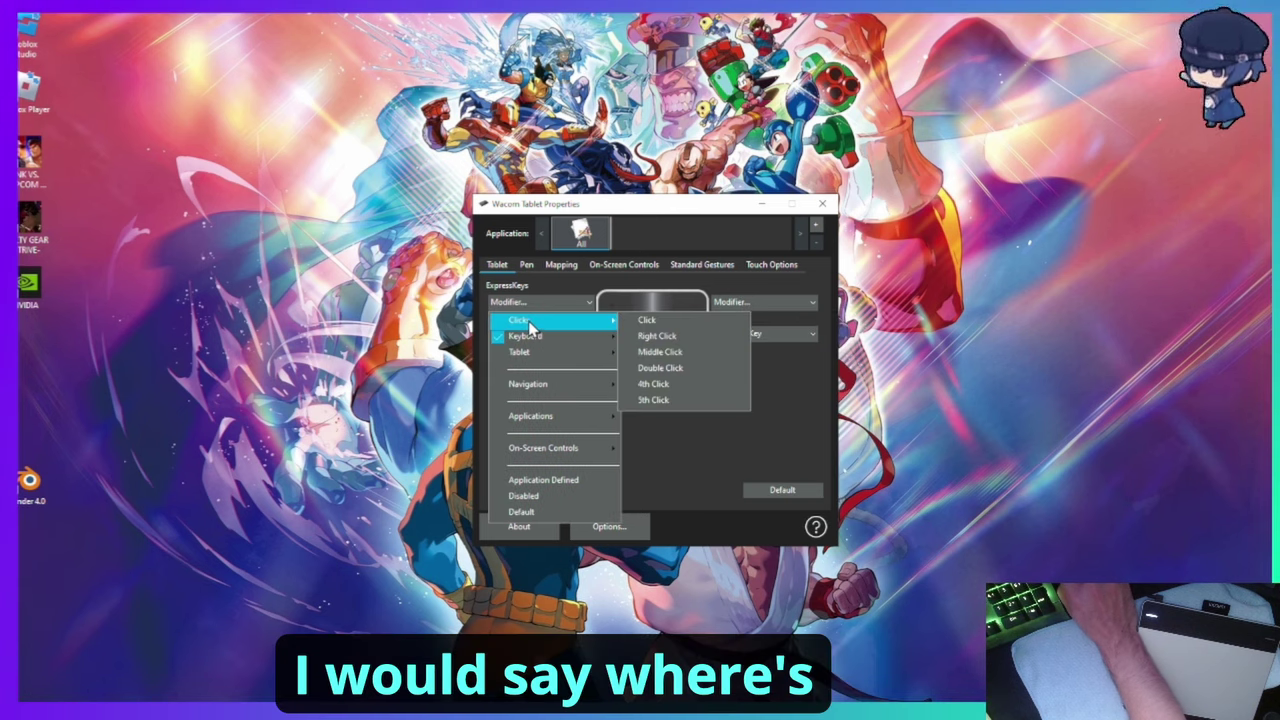
left_click(652, 321)
left_click(760, 302)
mouse_move(780, 320)
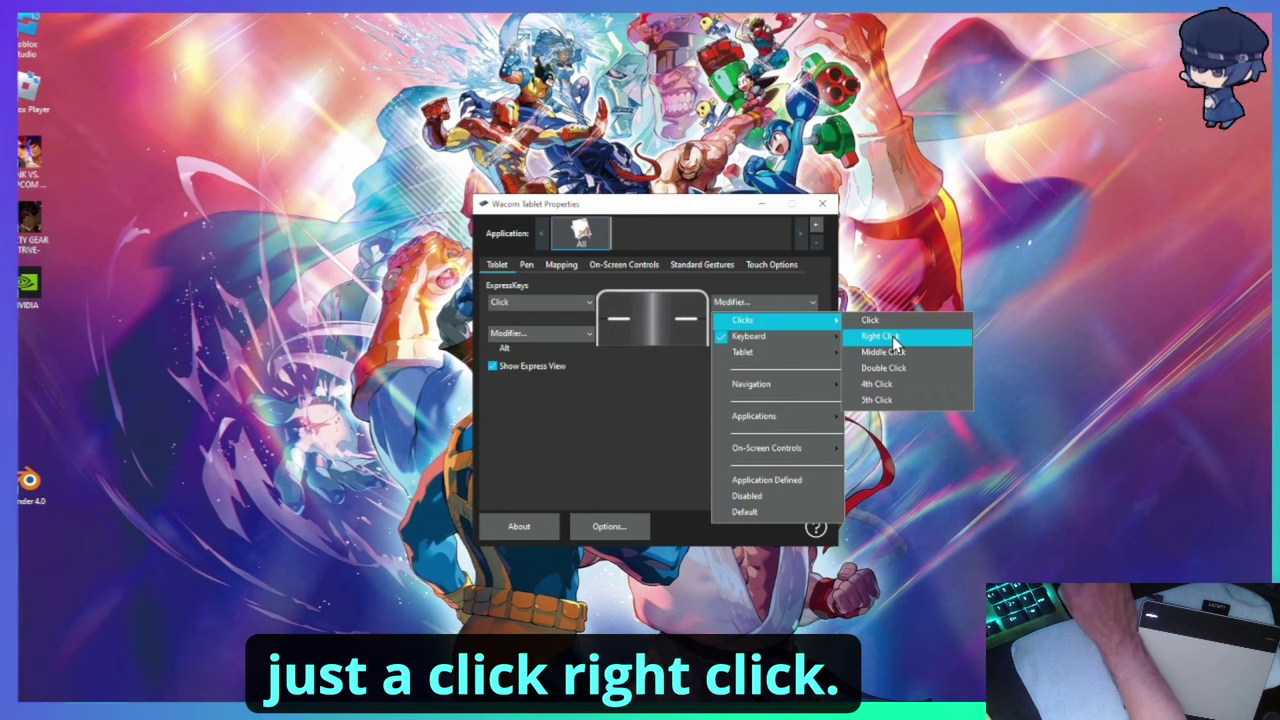
left_click(880, 336)
left_click(550, 334)
mouse_move(560, 367)
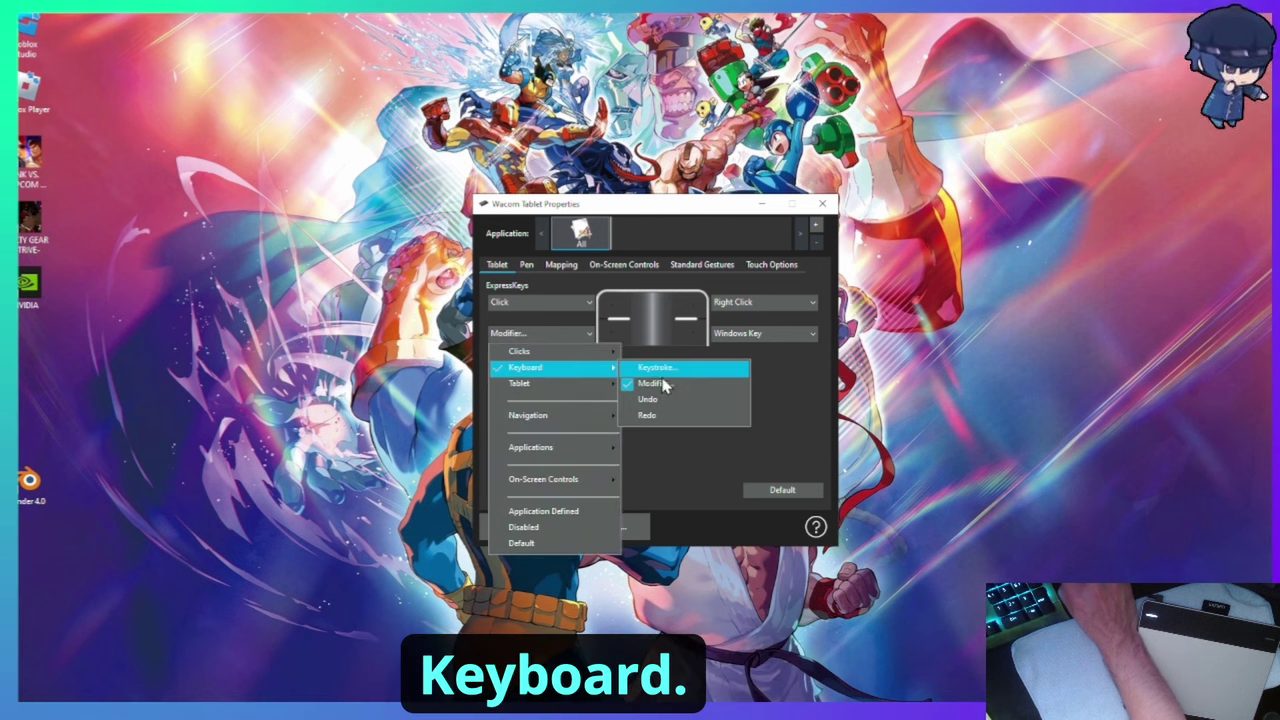
left_click(664, 386)
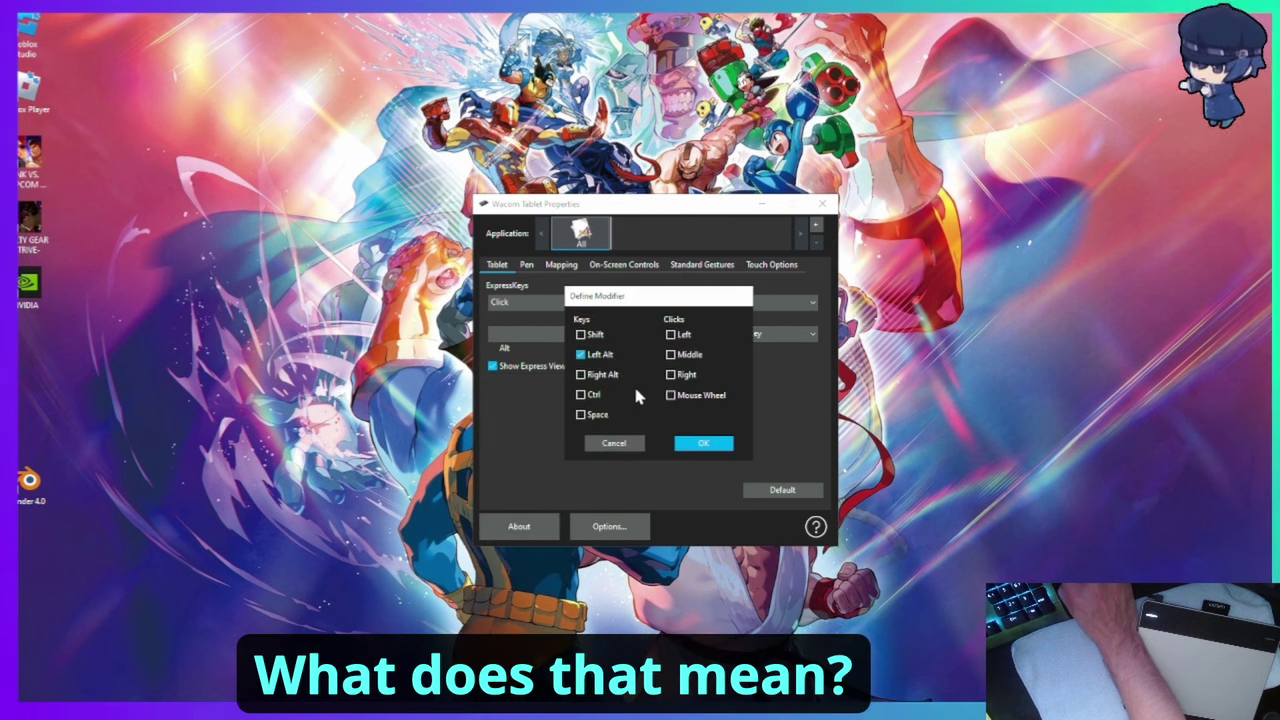
left_click(610, 443)
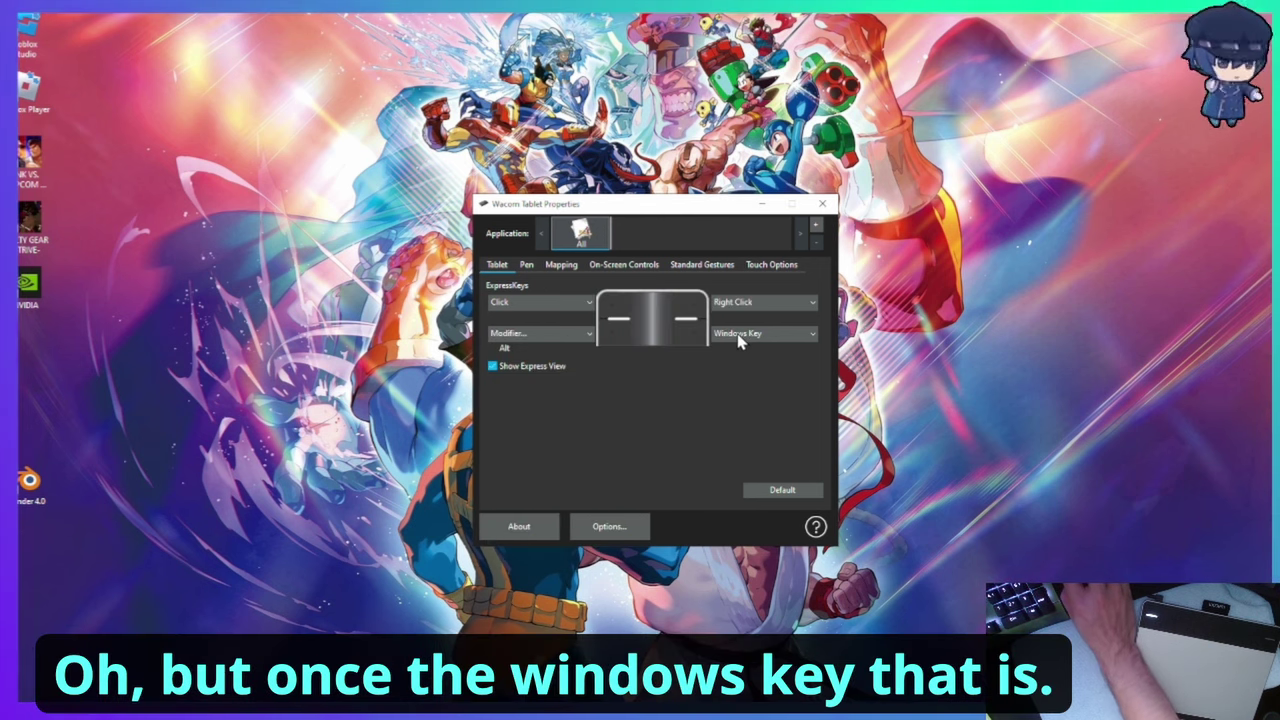
- Assign the Display Toggle function to the tablet's lower-left ExpressKey
left_click(561, 340)
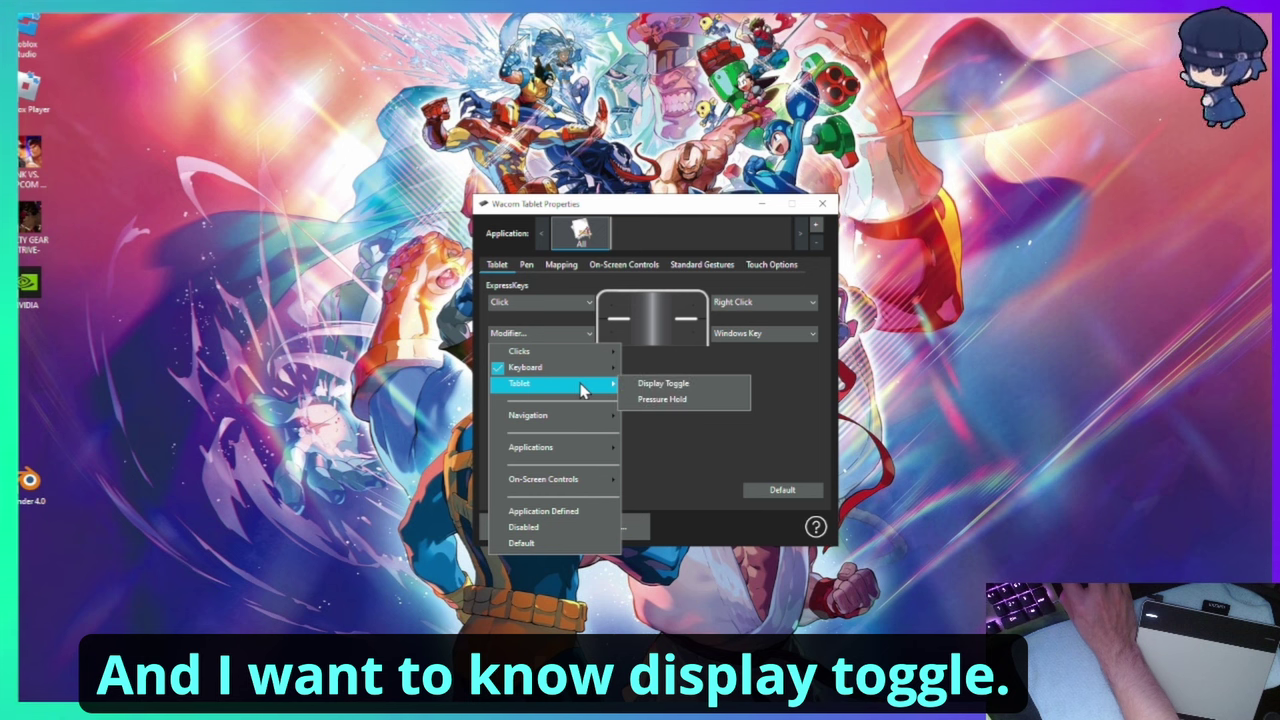
left_click(640, 385)
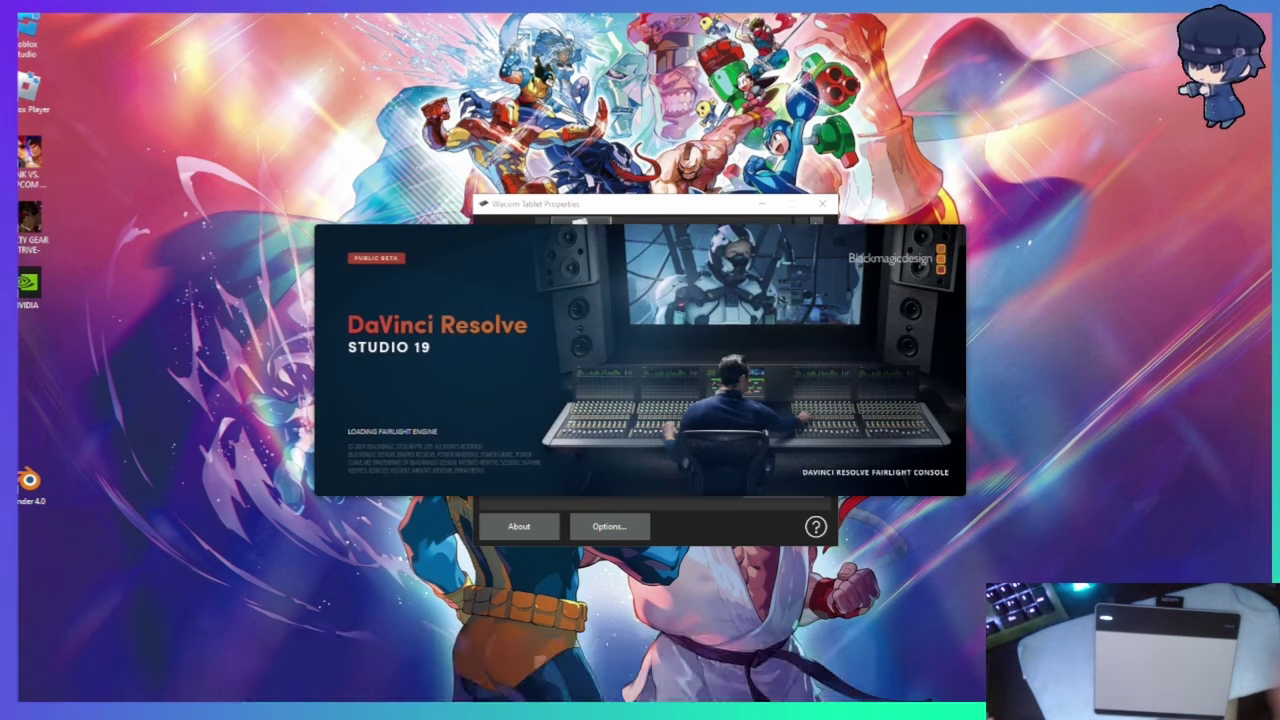
left_click(540, 301)
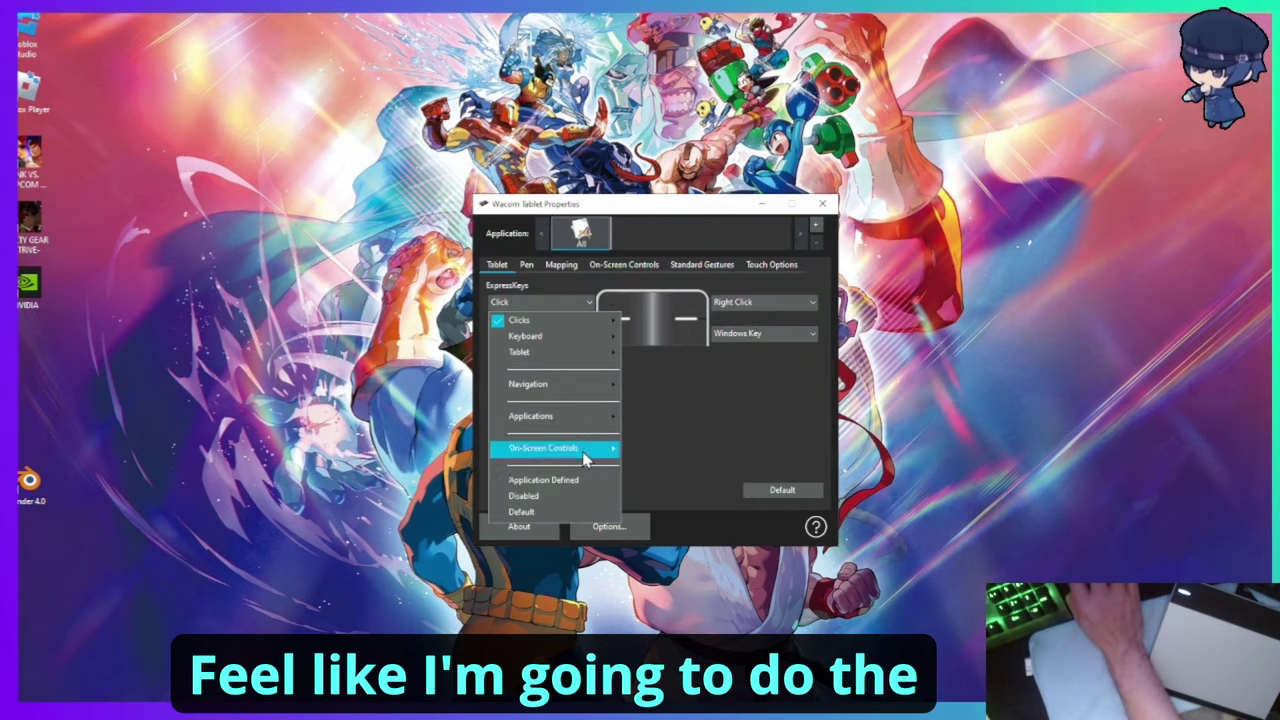
mouse_move(585, 455)
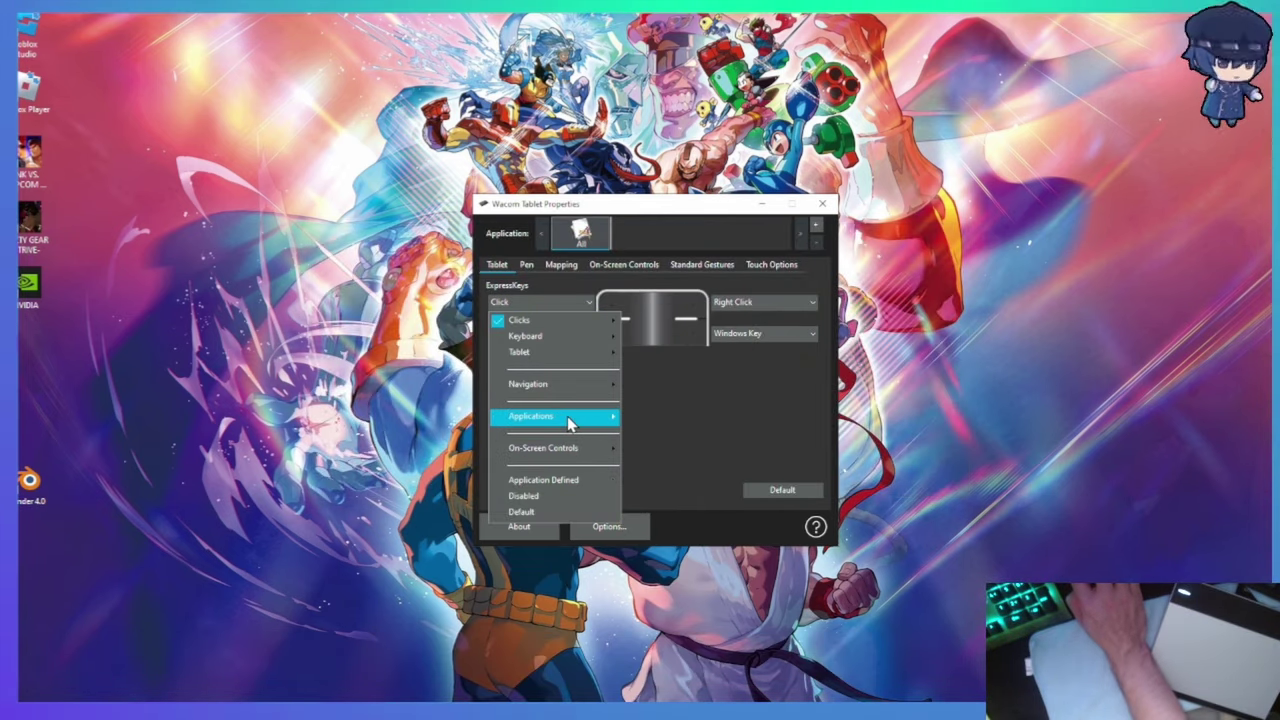
left_click(548, 298)
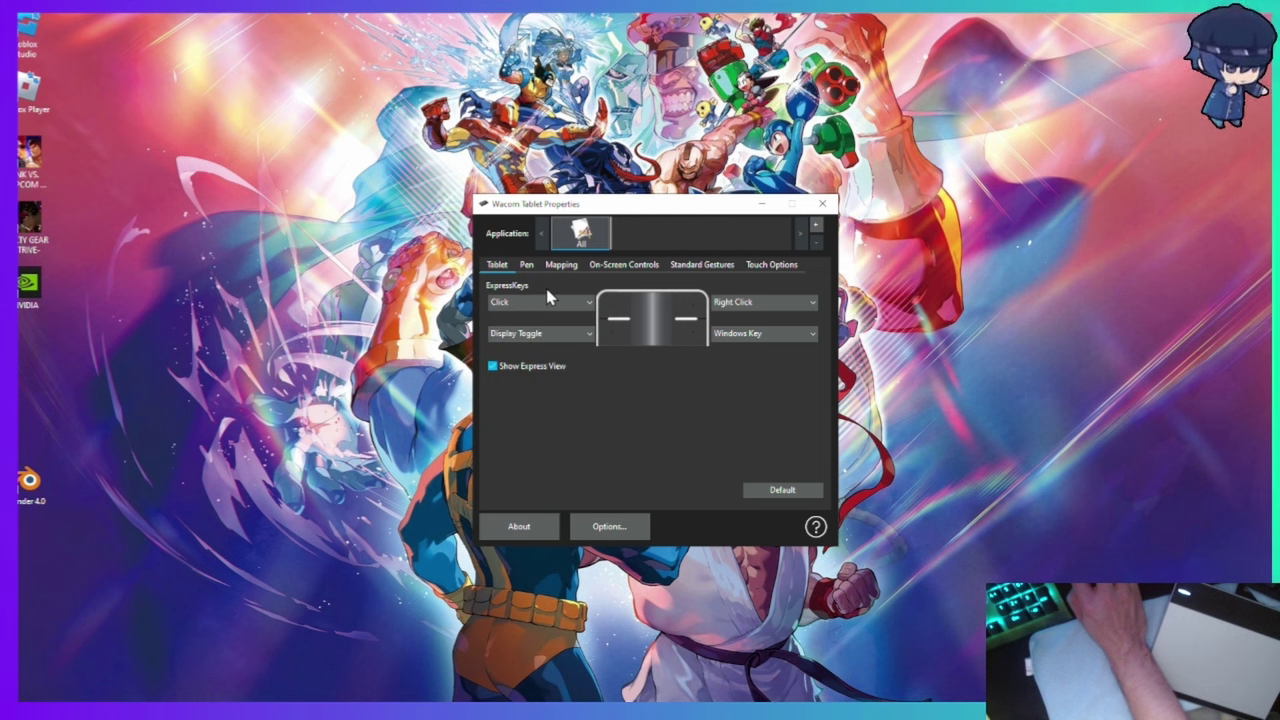
- Test the Windows Key function of the lower-right ExpressKey by opening and closing the Start menu
left_click(746, 340)
key("super")
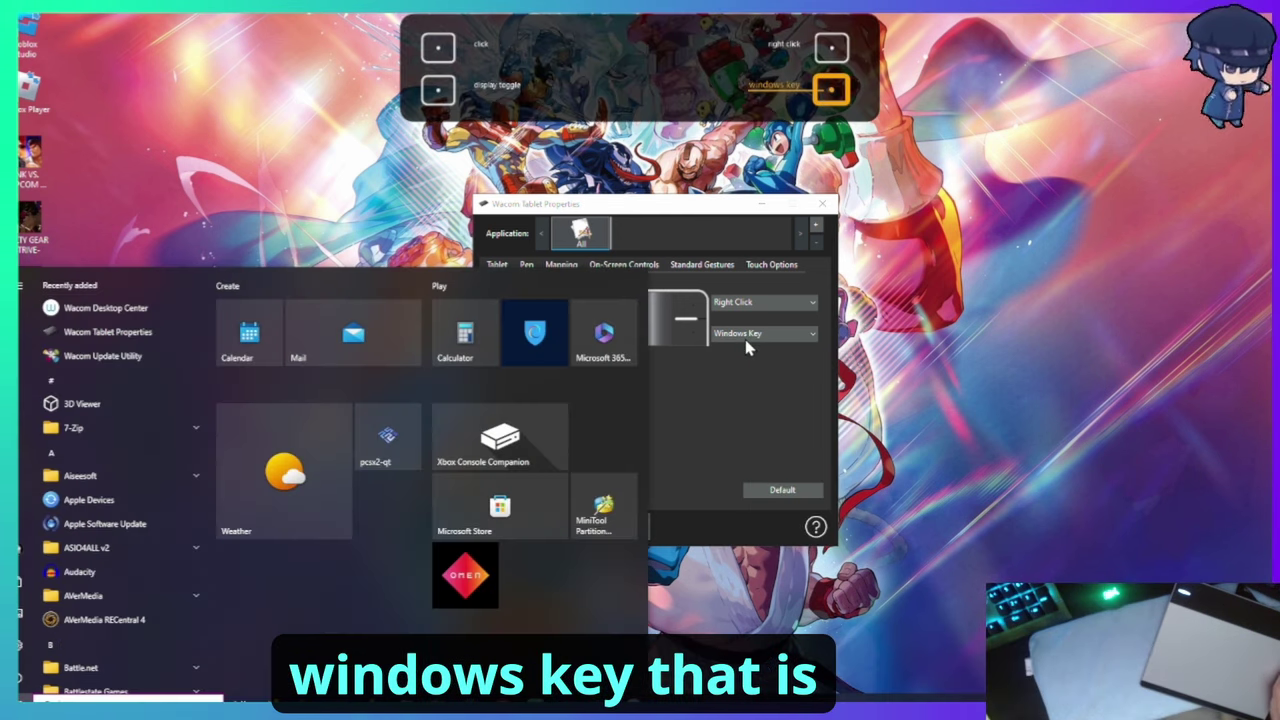
key("super")
key("super")
key("super")
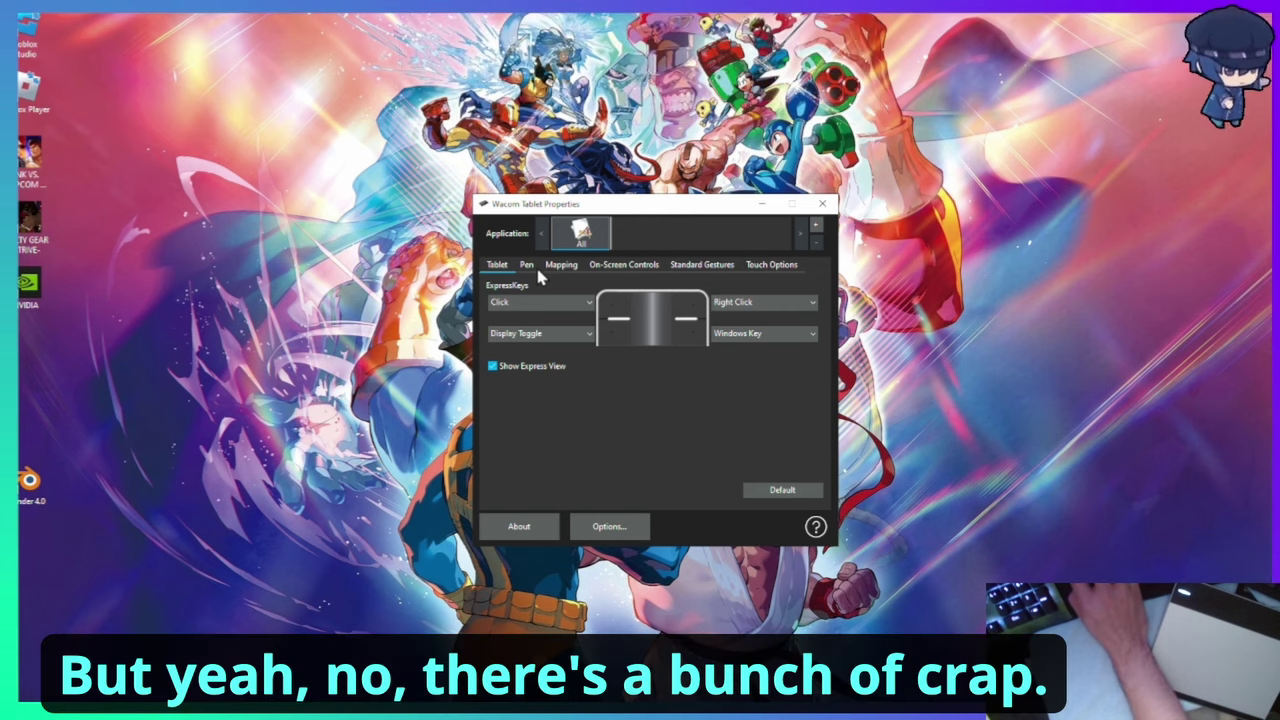
- Review the pen settings and the general tablet options, and cancel the options without changing anything
left_click(527, 265)
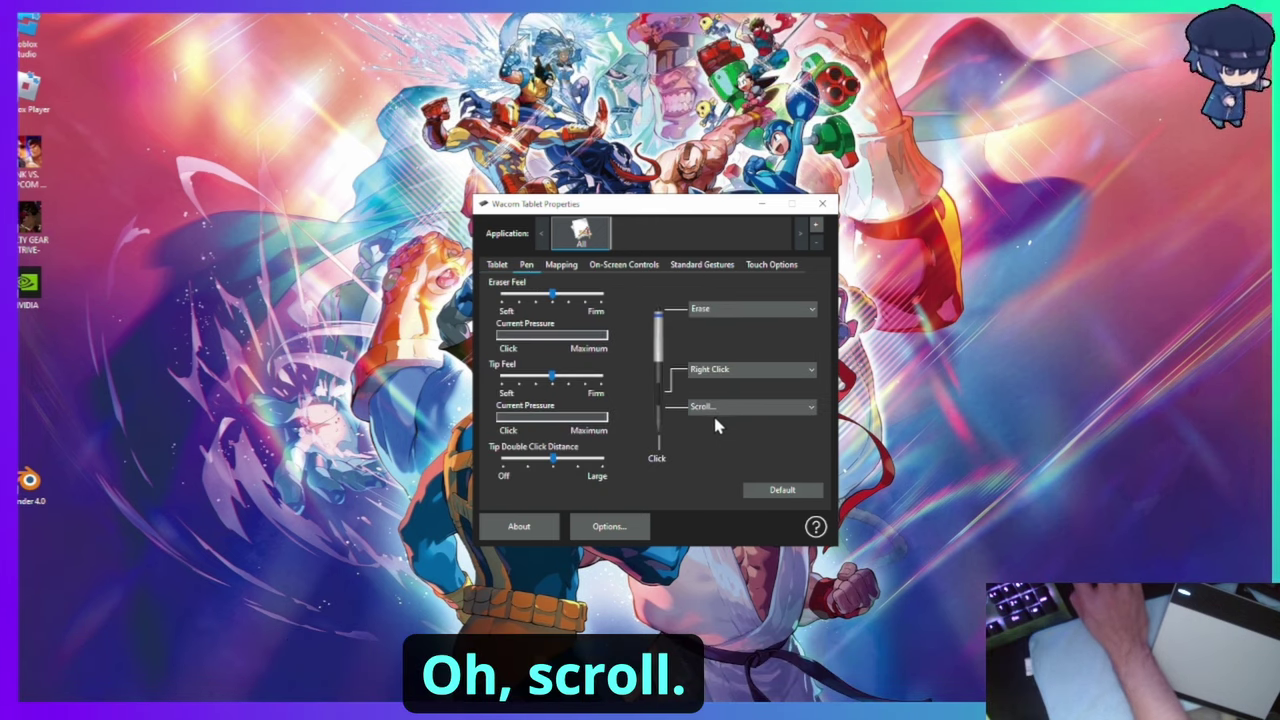
left_click(606, 526)
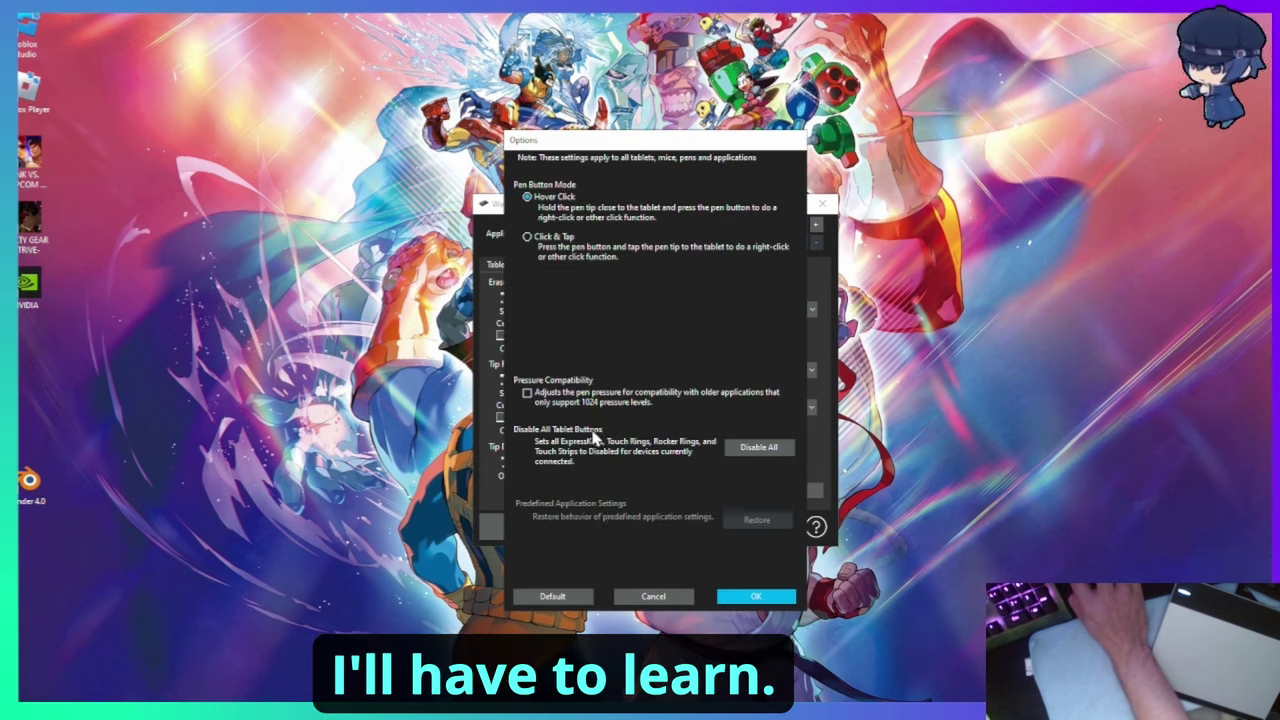
left_click(654, 594)
- Try Mouse mode in the tablet mapping settings and restore Pen mode
left_click(561, 266)
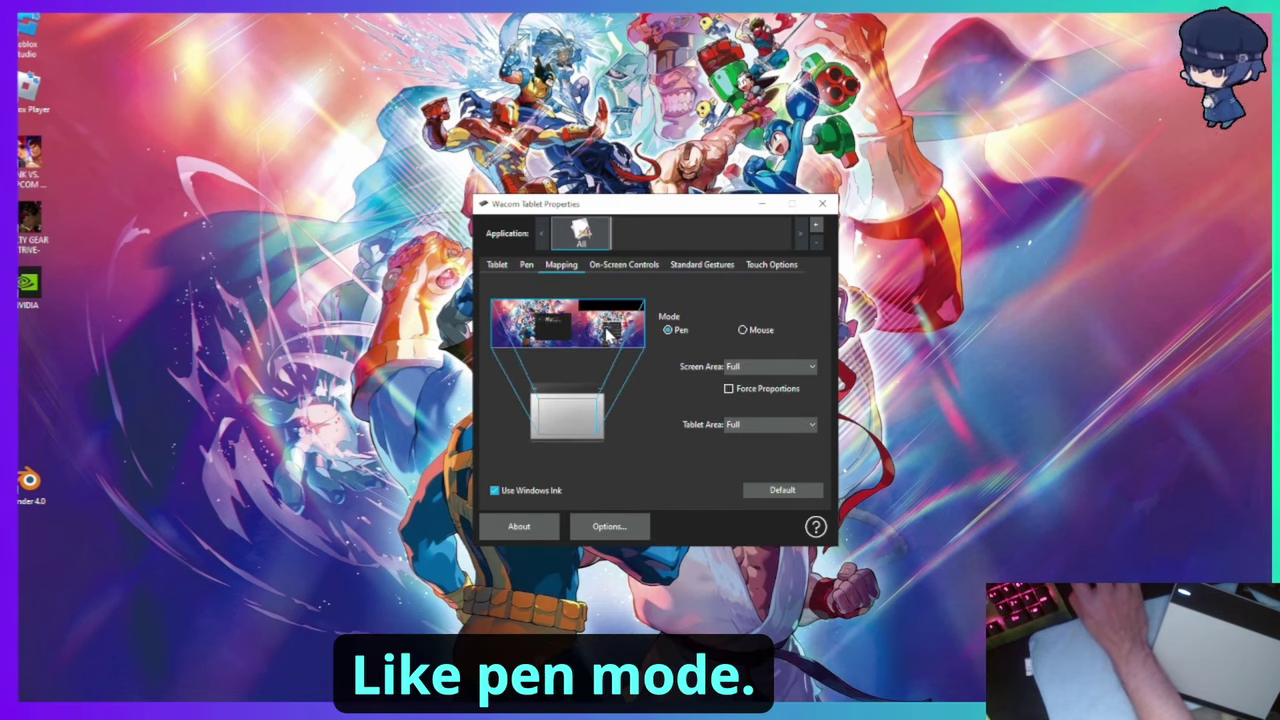
left_click(744, 332)
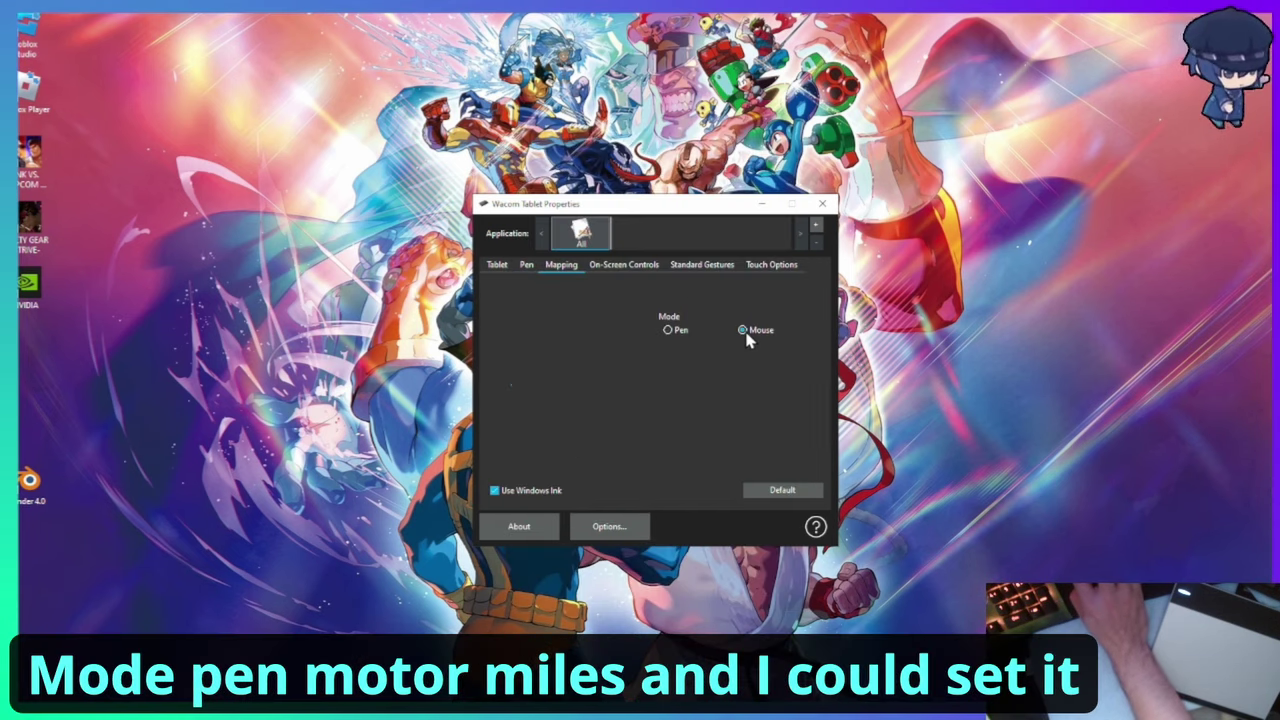
left_click(668, 331)
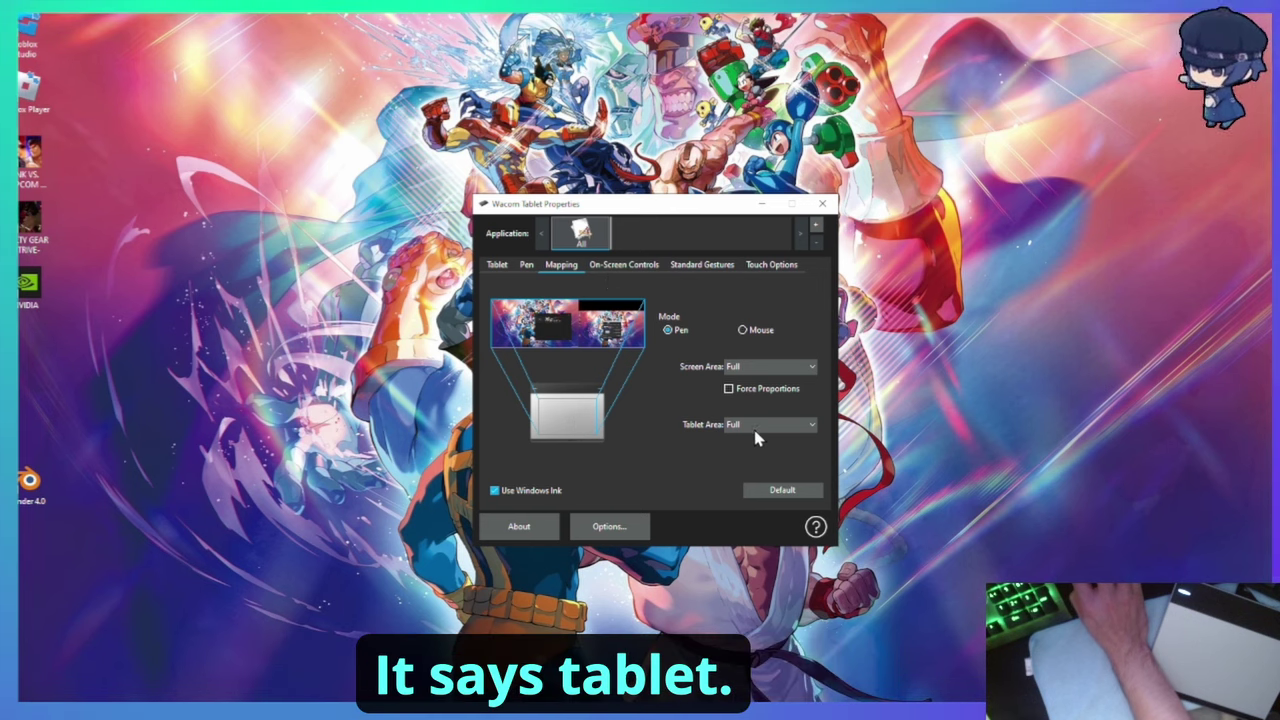
- Examine the on-screen control panels with their key assignments and the standard touch gesture settings
left_click(620, 265)
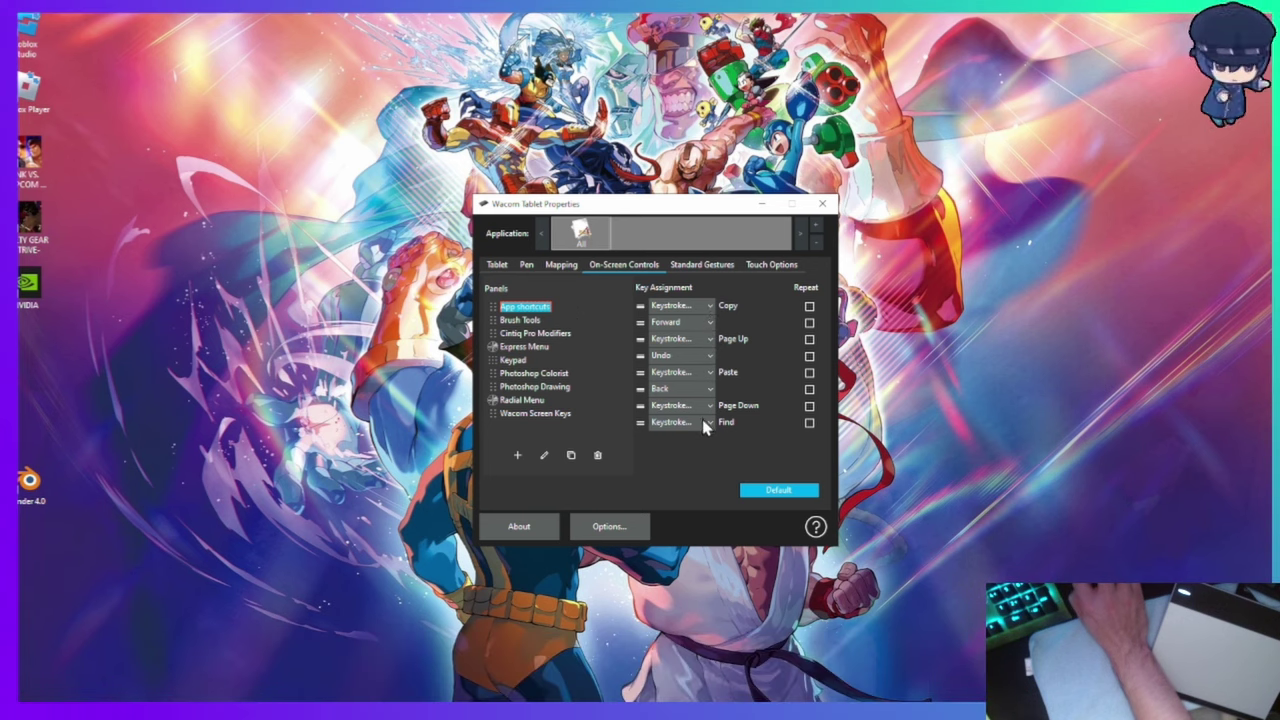
left_click(700, 265)
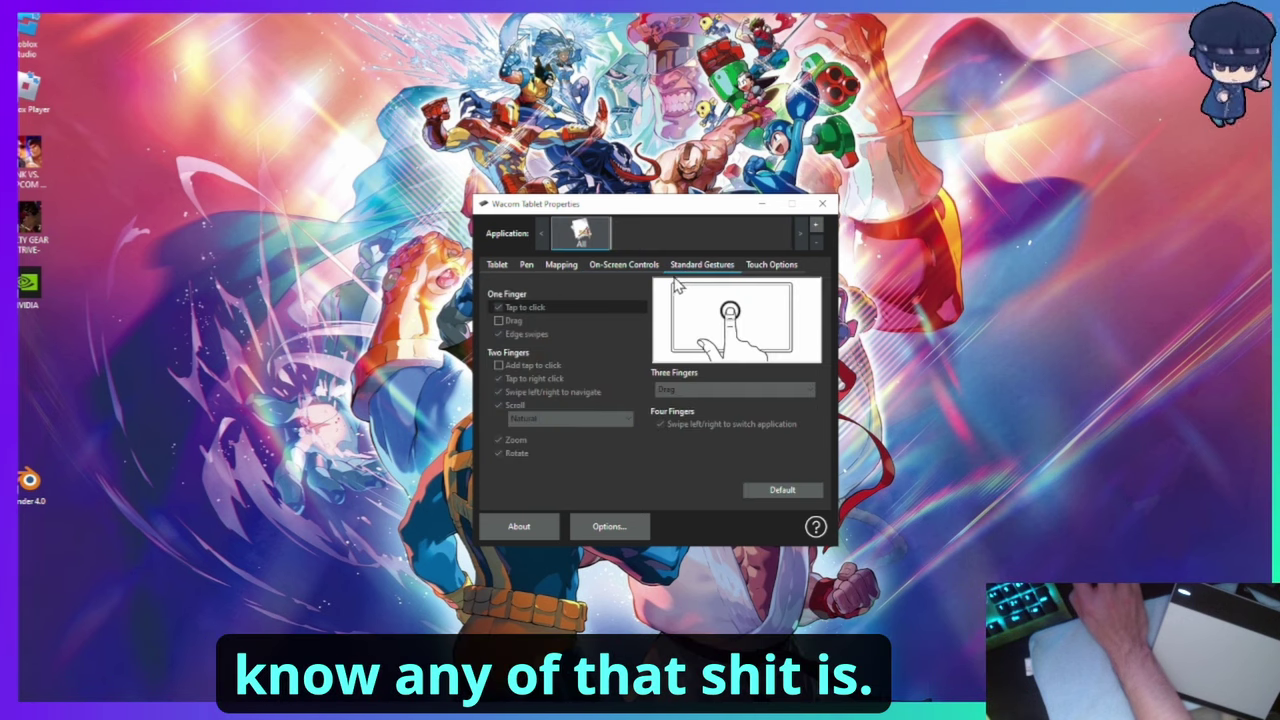
left_click(624, 265)
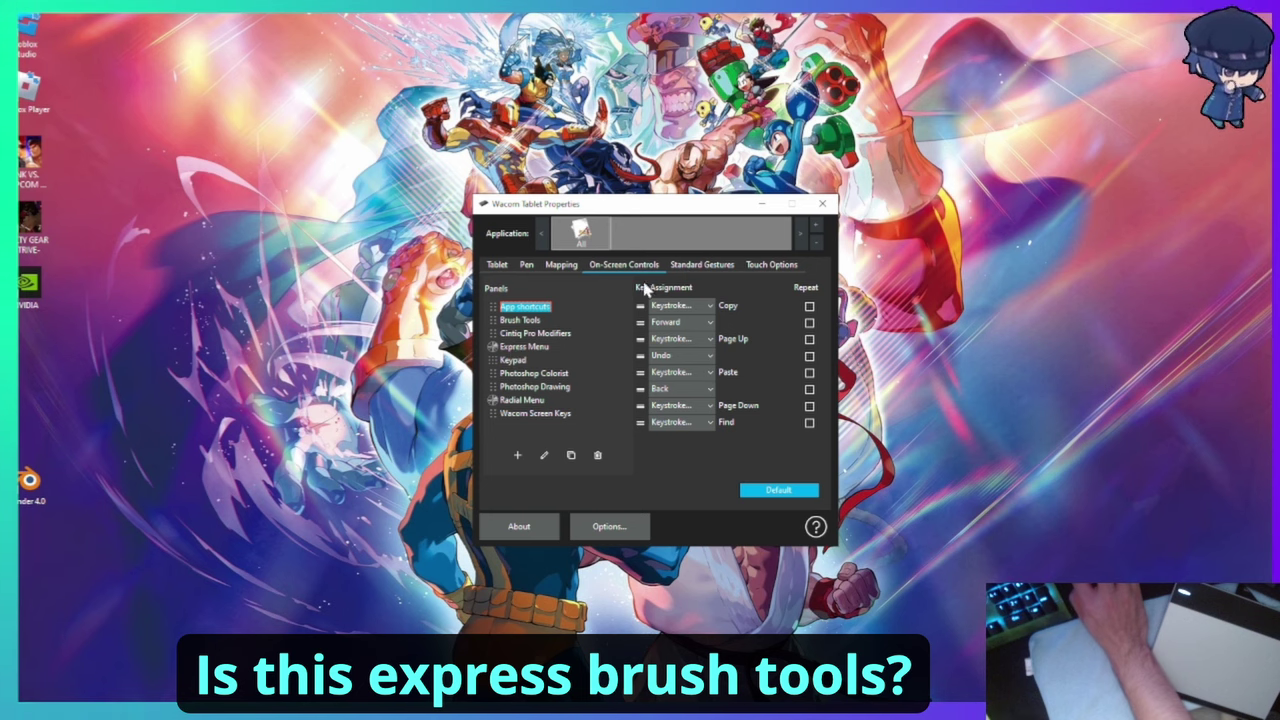
left_click(702, 265)
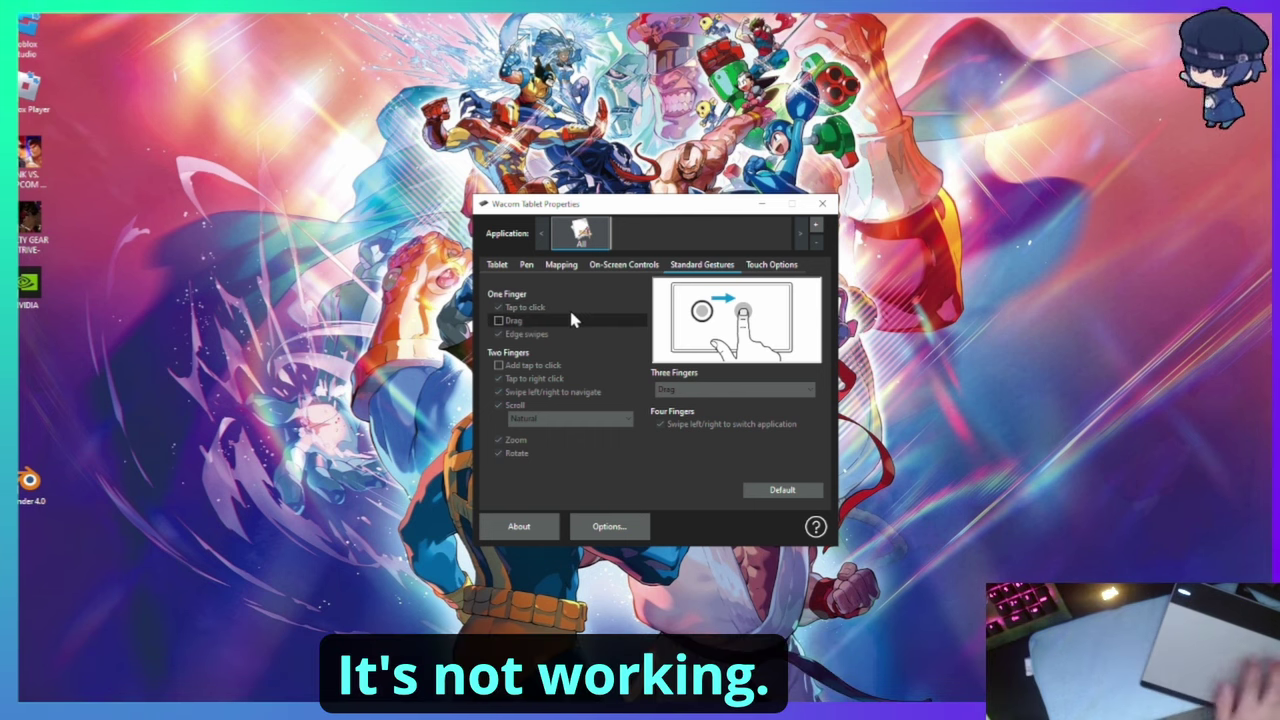
- Review the touch options, on-screen controls, mapping and ExpressKey settings, and close Wacom Tablet Properties
left_click(771, 265)
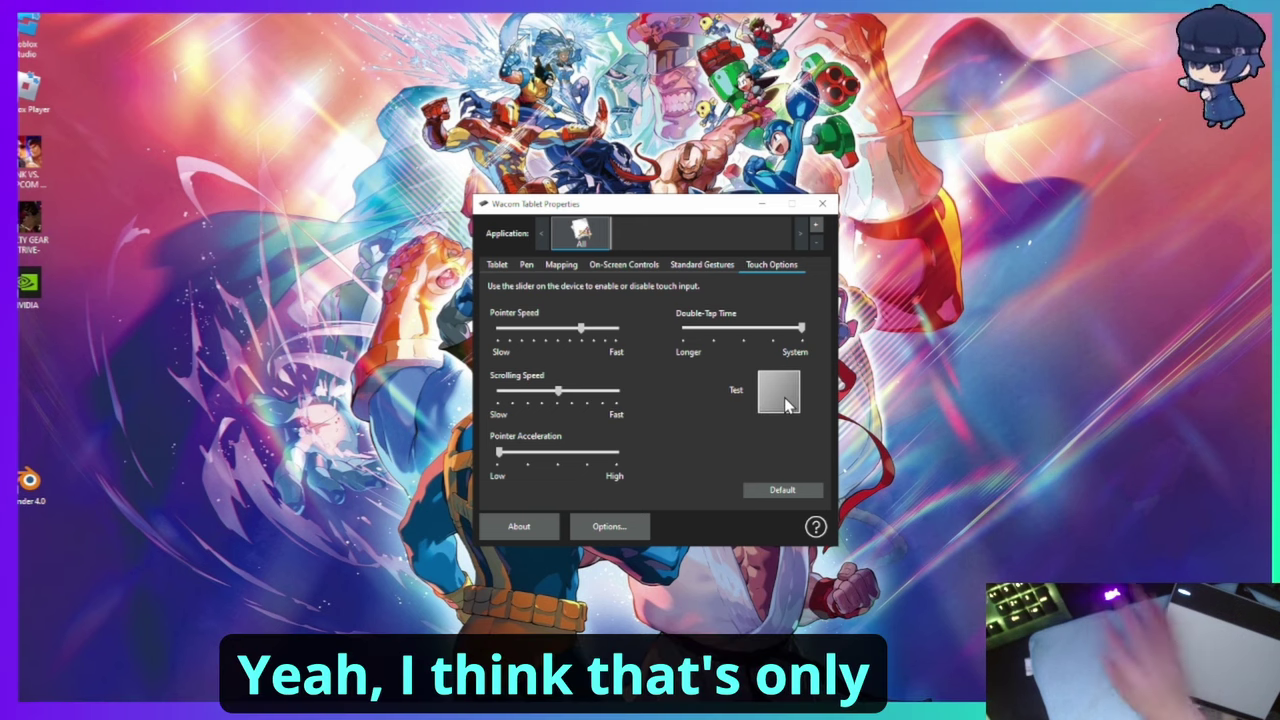
left_click(690, 267)
left_click(619, 267)
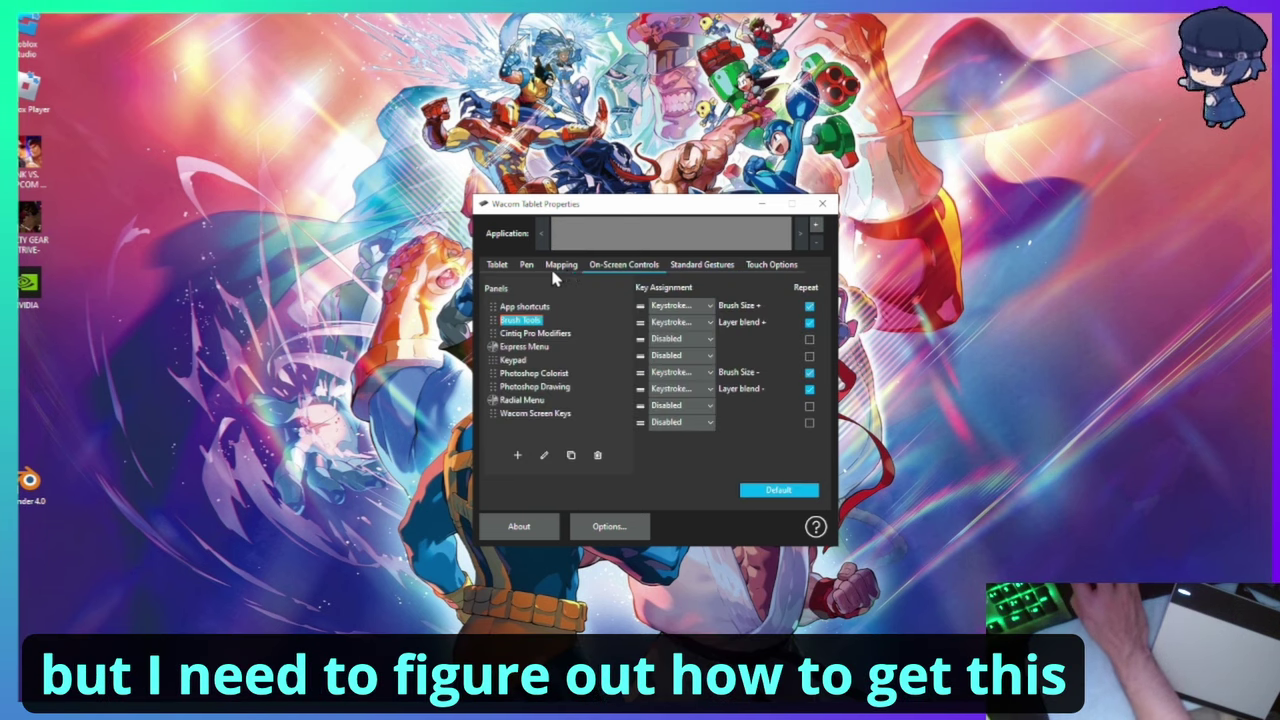
left_click(562, 265)
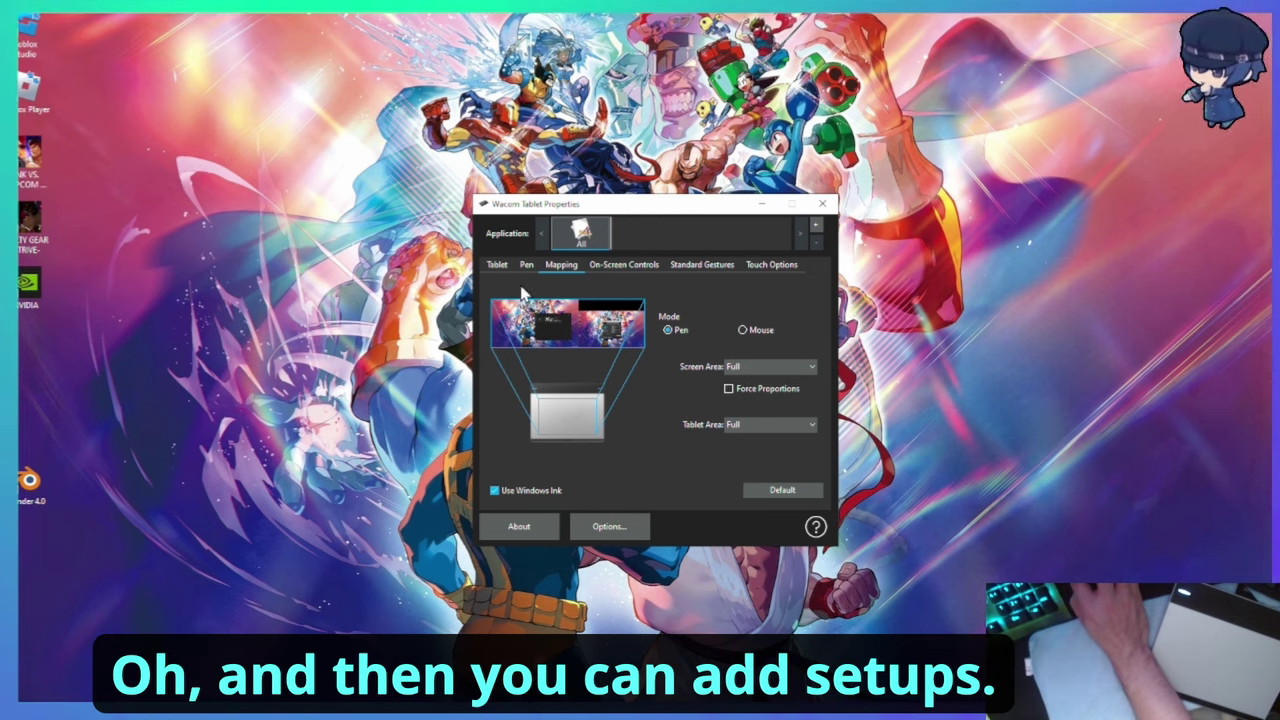
left_click(497, 264)
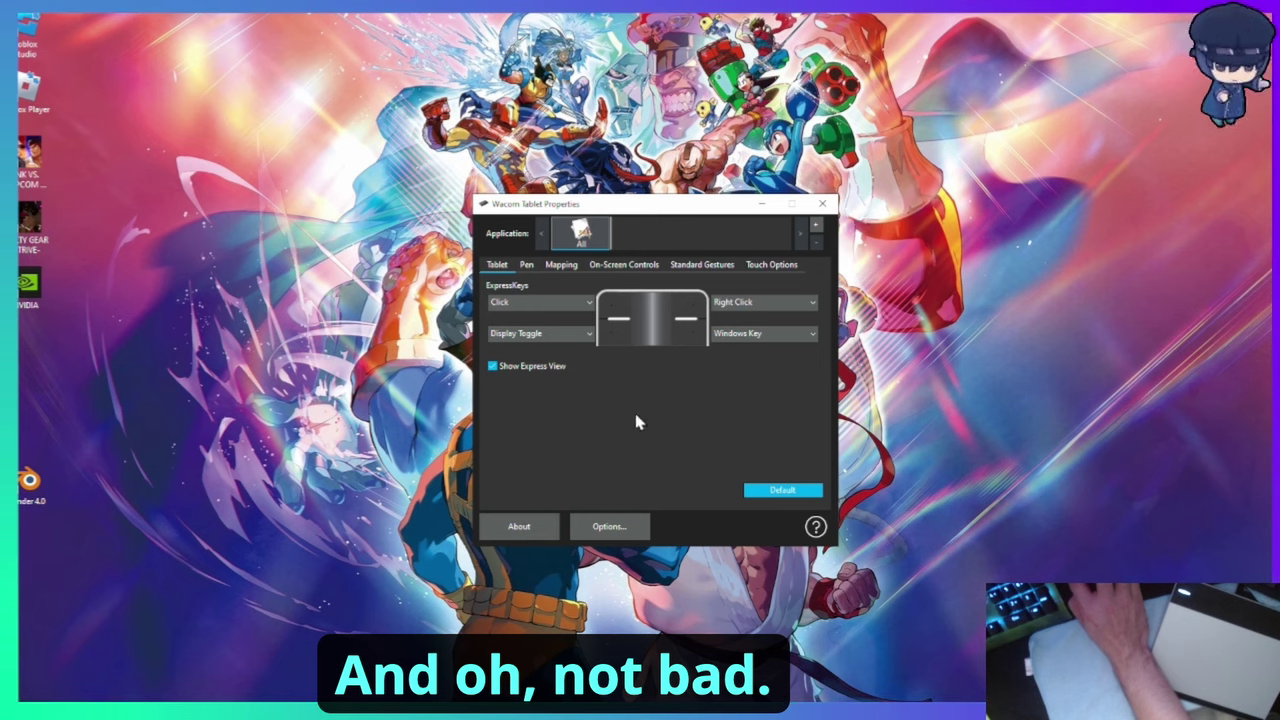
left_click(822, 203)
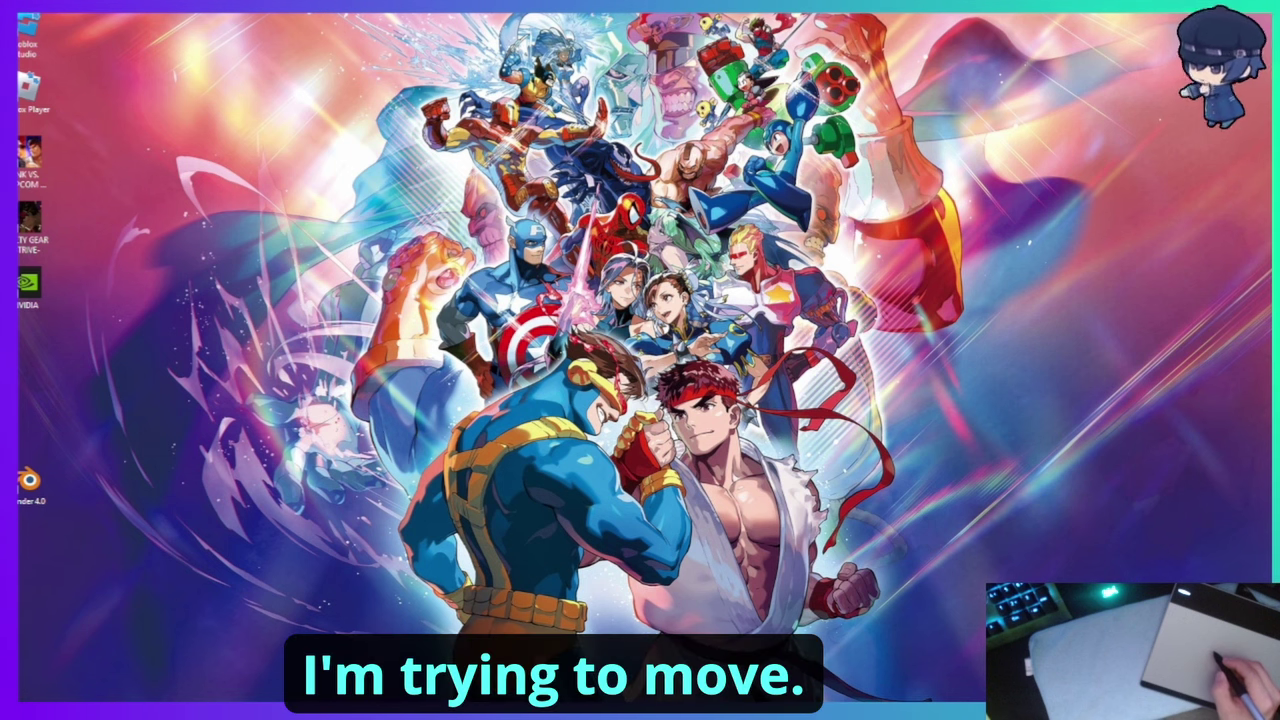
- Test dragging with the pen by moving the DaVinci Resolve project window around the desktop
left_click_drag(283, 40, 531, 141)
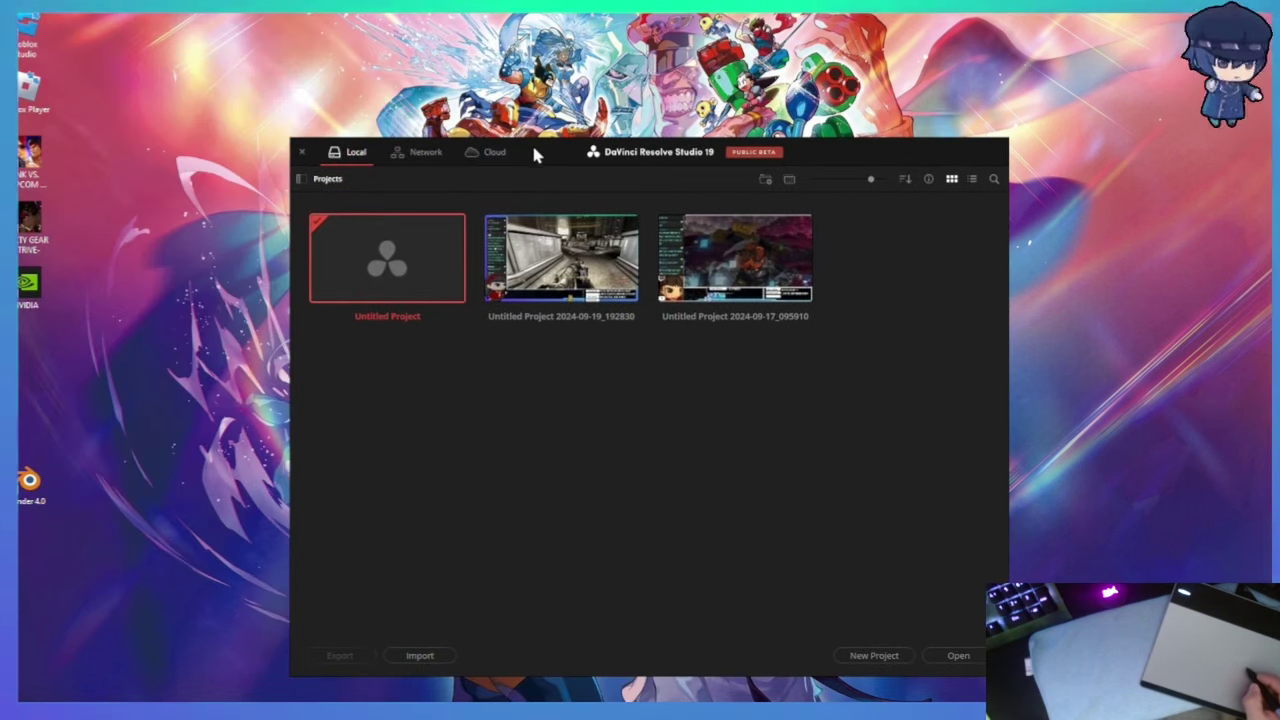
left_click_drag(335, 320, 210, 343)
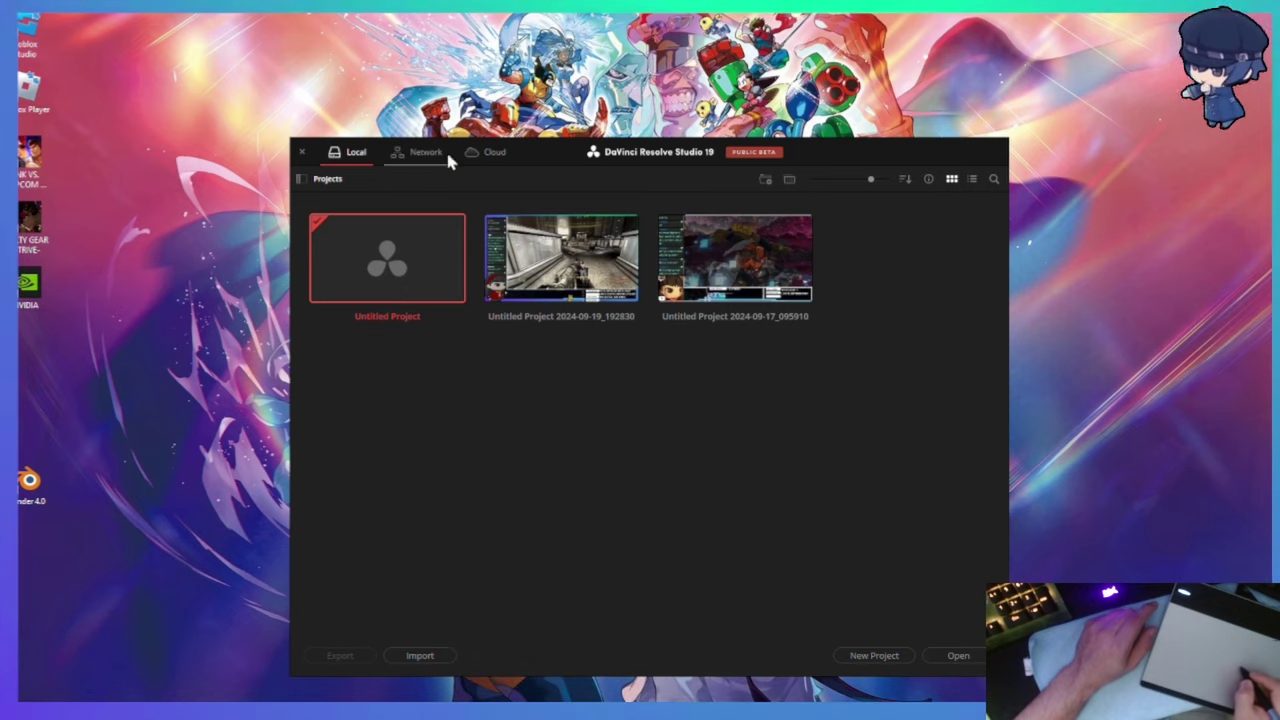
mouse_move(534, 151)
left_mouse_down()
mouse_move(586, 140)
mouse_move(523, 132)
left_mouse_up()
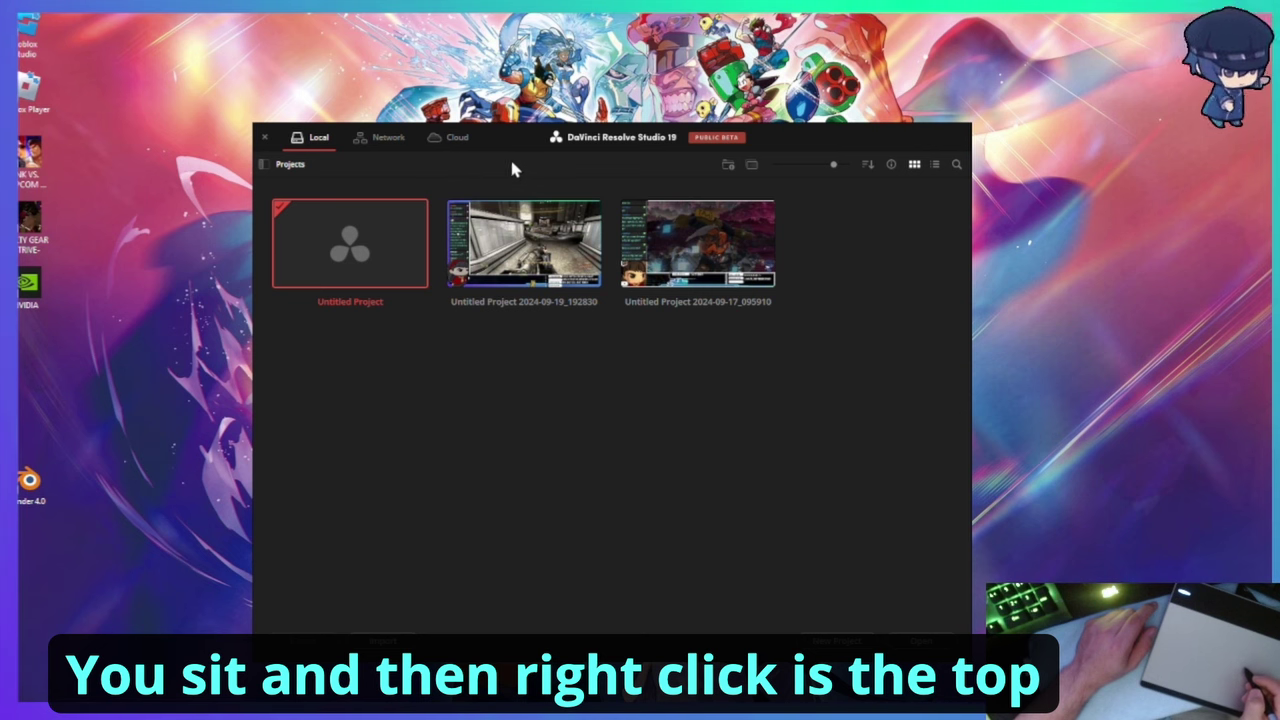
- Test the right-click and click functions on the desktop wallpaper above the project window
right_click(502, 104)
left_click(502, 104)
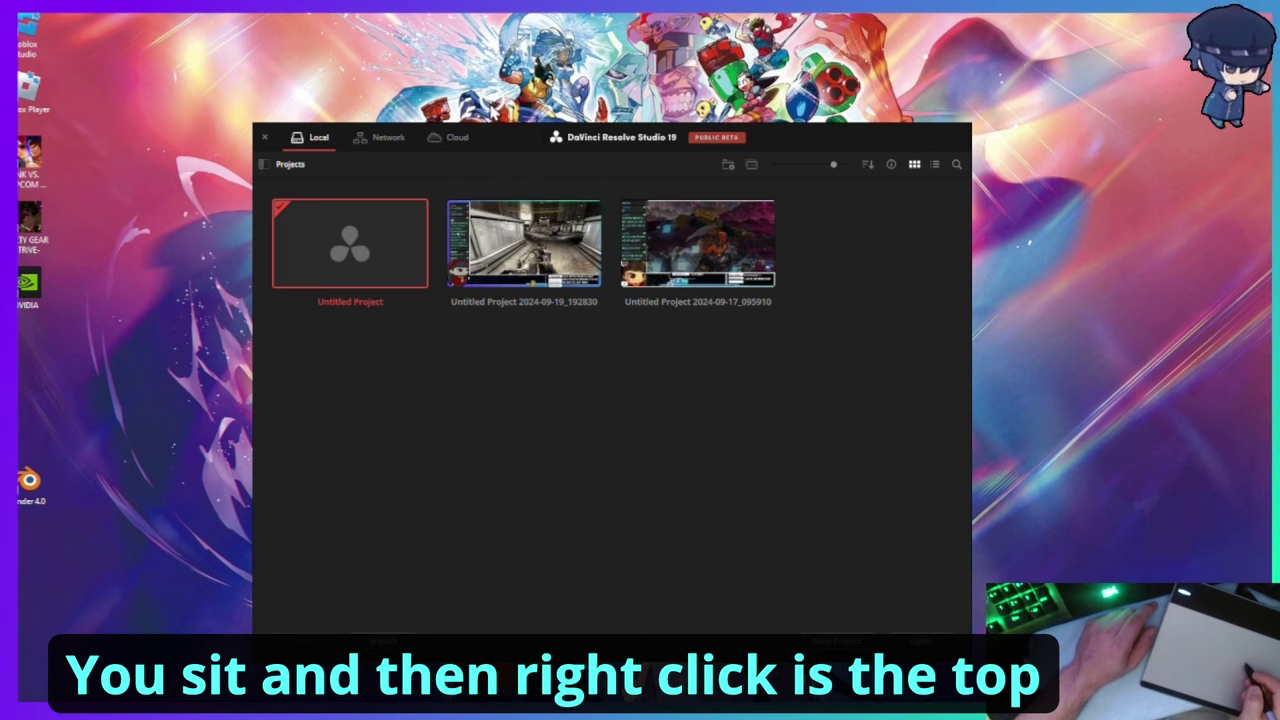
right_click(502, 104)
left_click(502, 104)
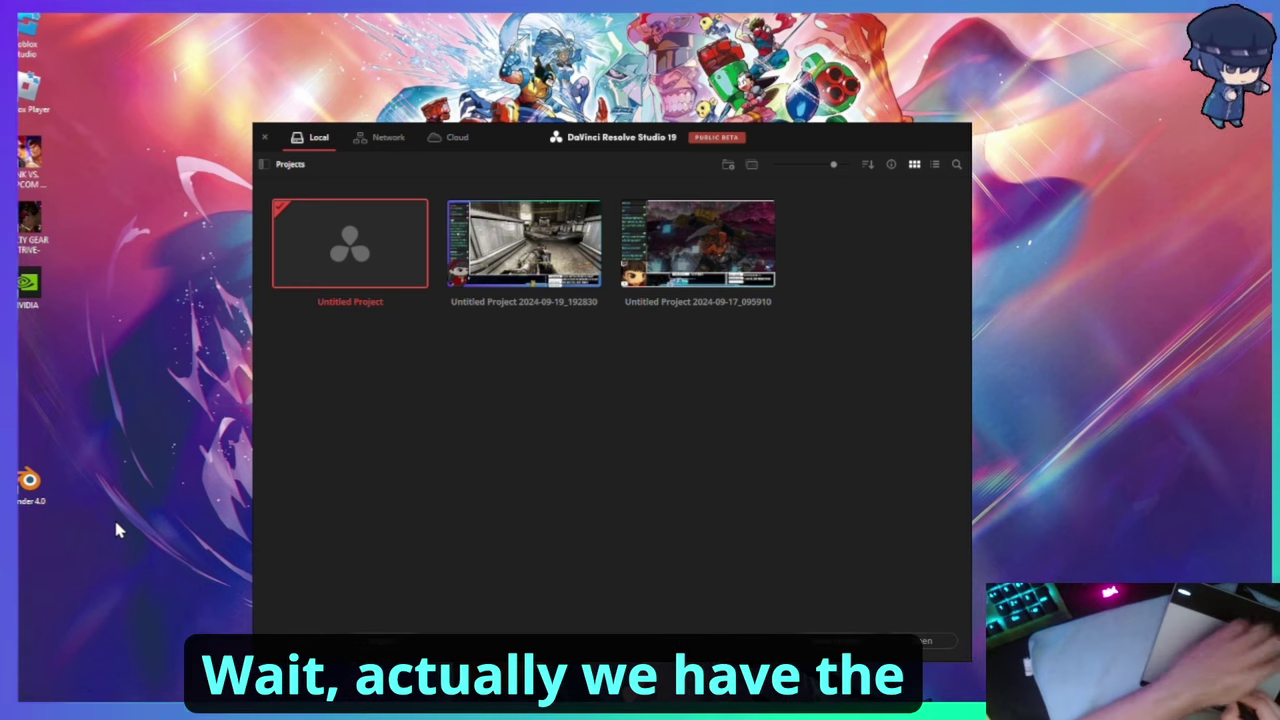
- Open Wacom Desktop Center and view the touch and pen settings of the Intuos PT S, closing each properties window
key("super")
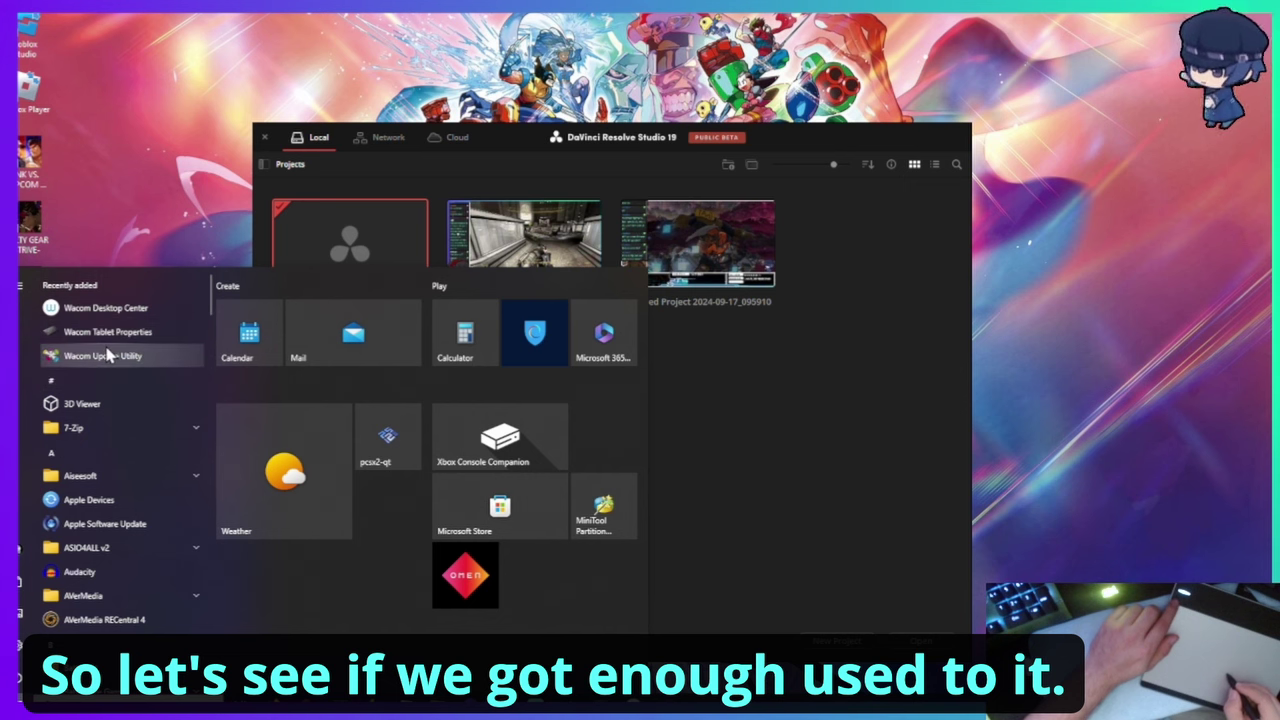
left_click(128, 312)
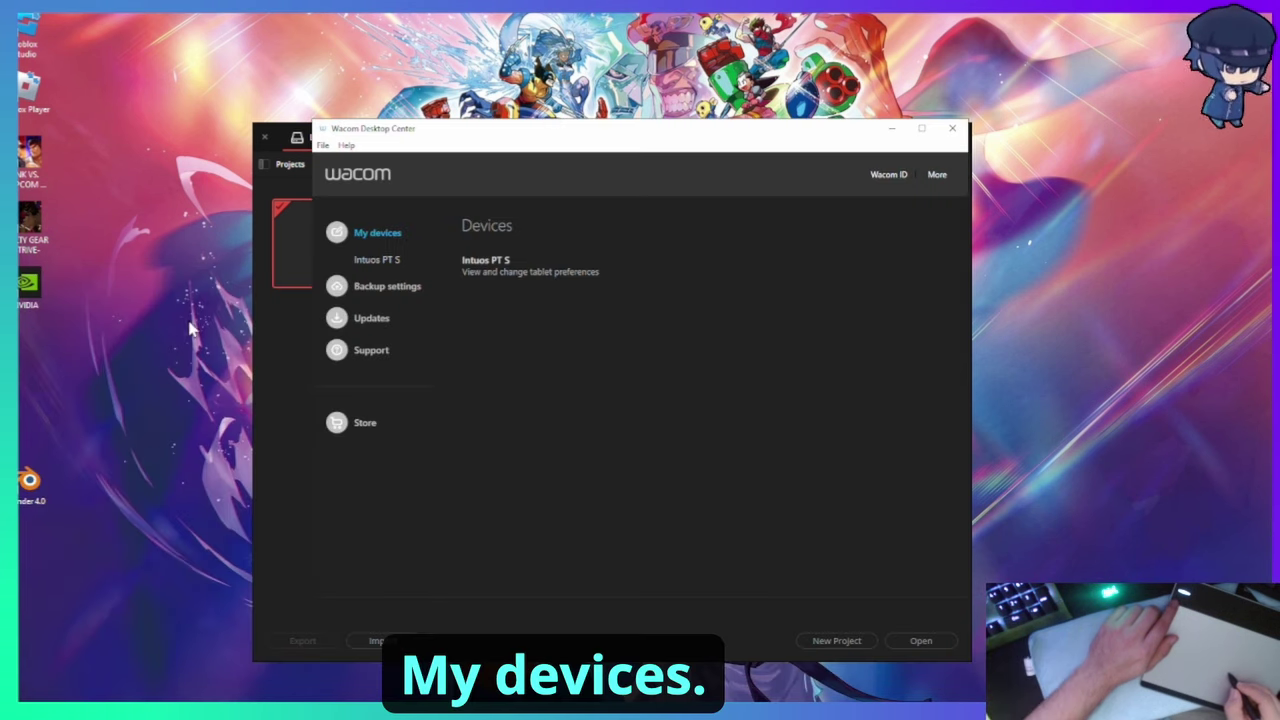
left_click(377, 259)
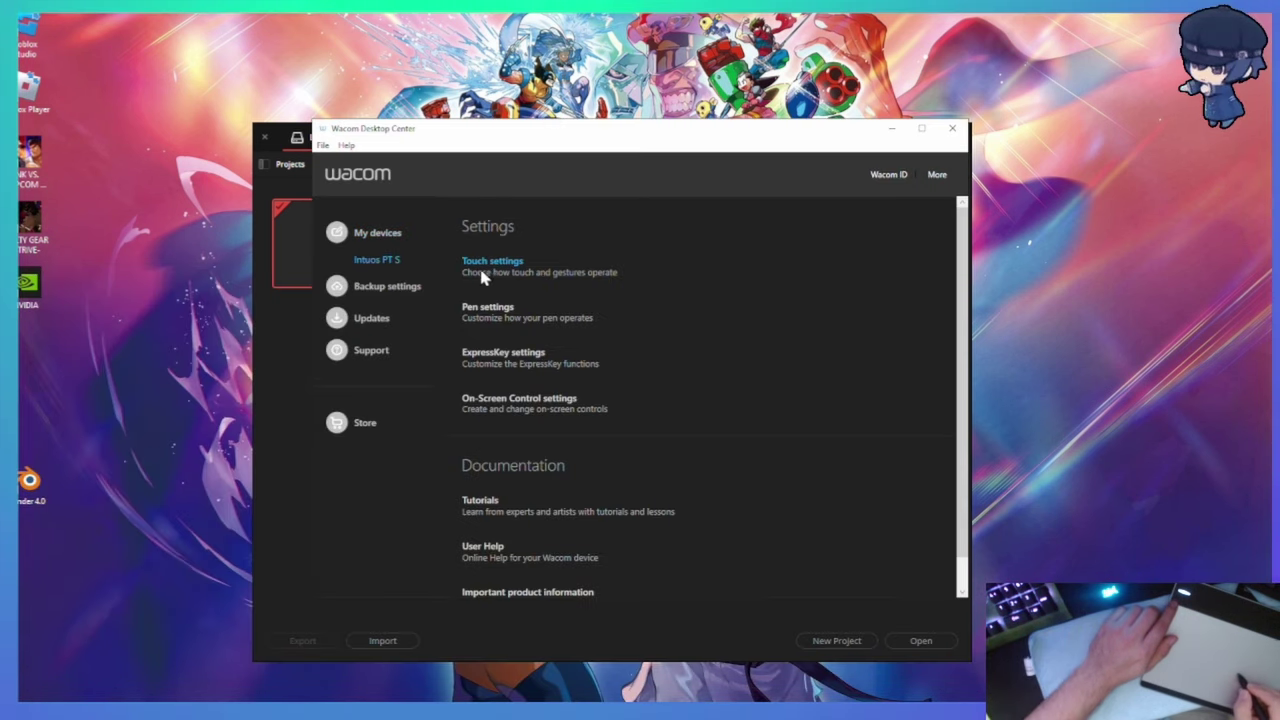
left_click(510, 264)
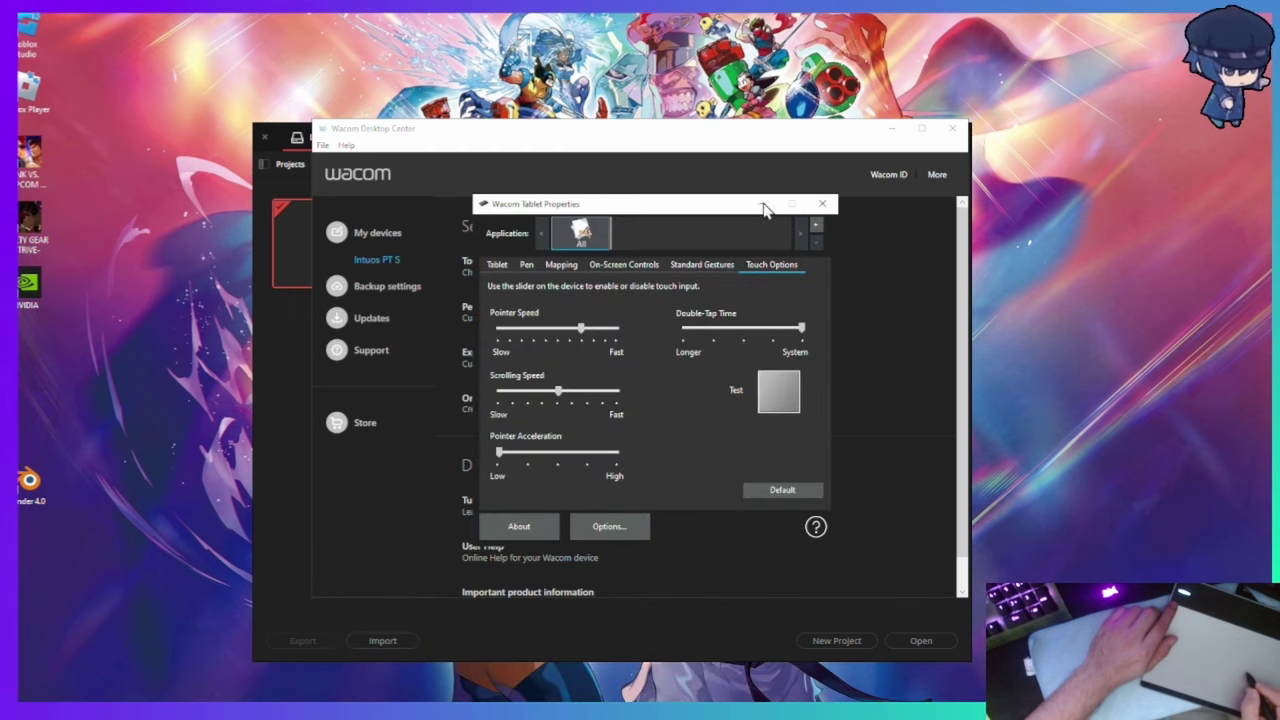
left_click(820, 205)
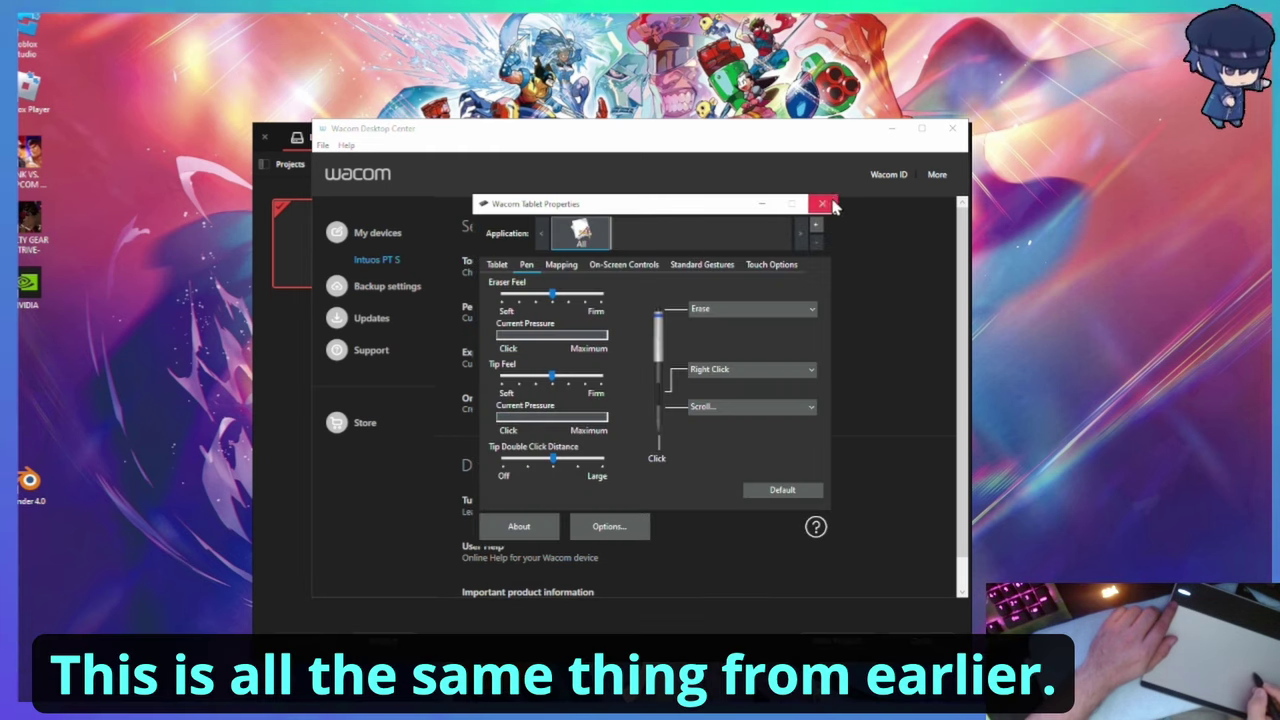
left_click(820, 205)
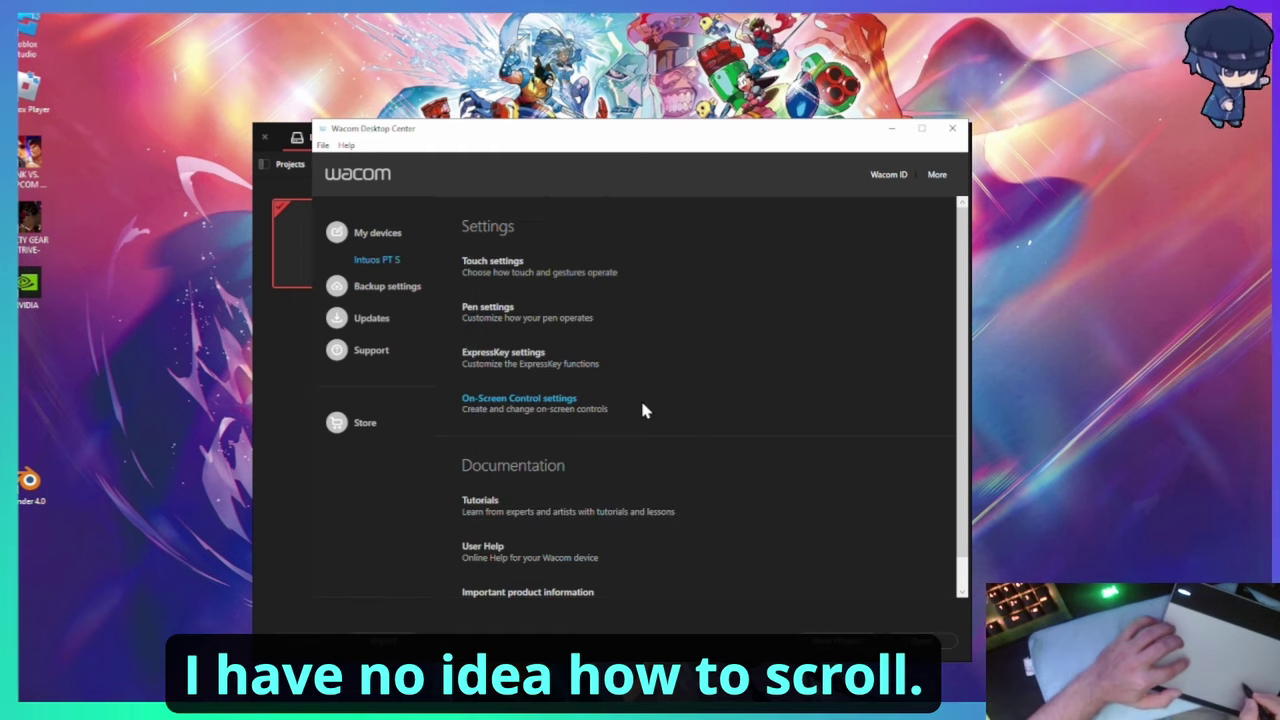
- Test scrolling on the Intuos PT S settings page and the Wacom YouTube channel, and view the On-Screen Control settings
scroll(651, 431, "down", 1)
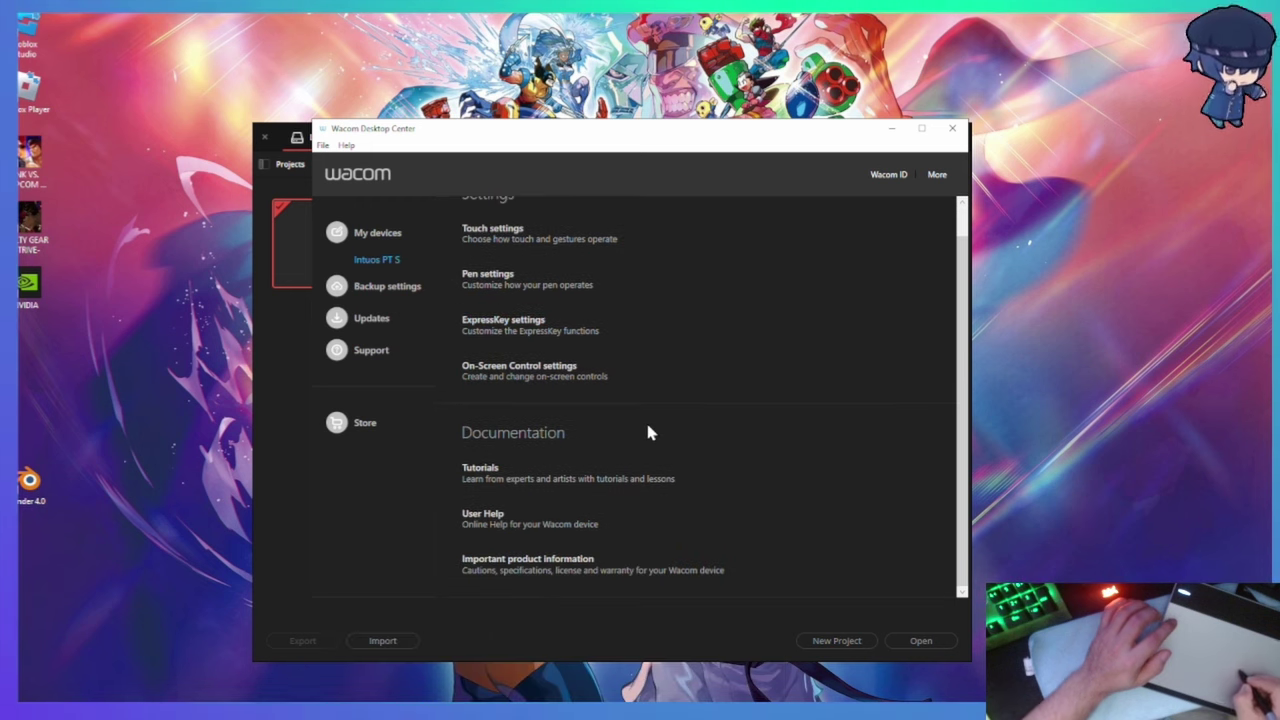
scroll(648, 432, "up", 1)
scroll(648, 432, "down", 1)
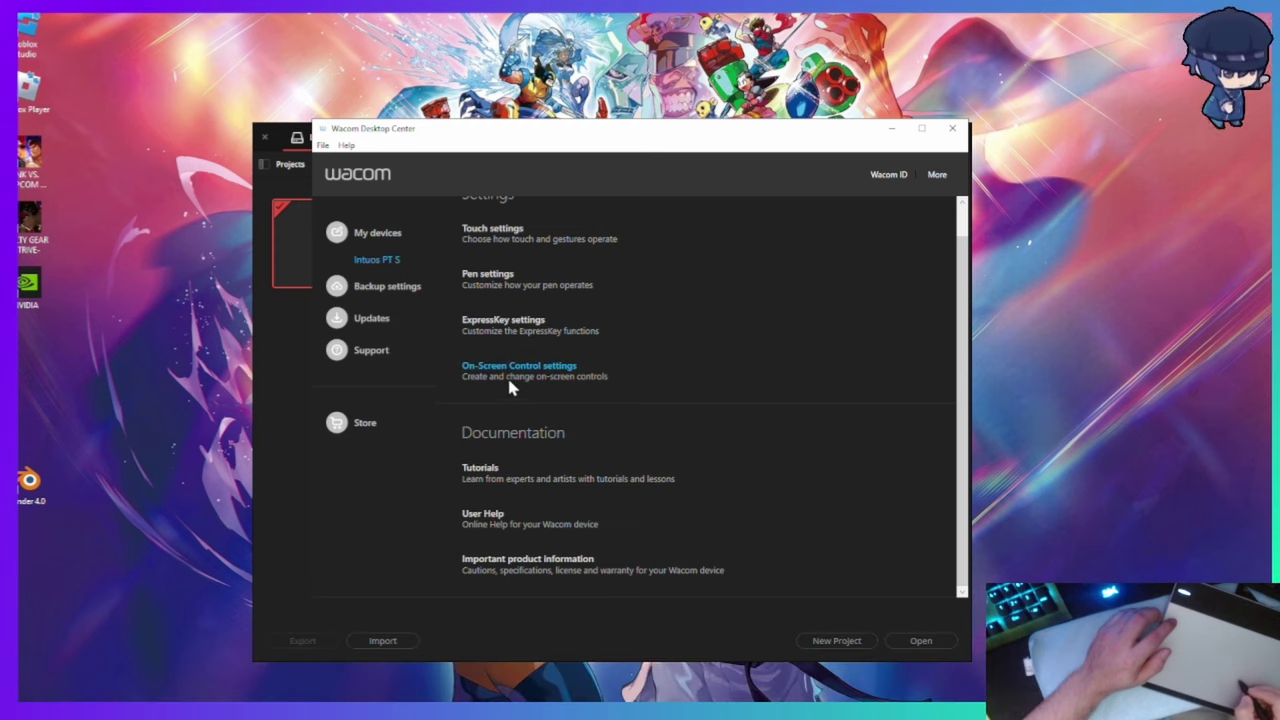
left_click(507, 372)
left_click(822, 205)
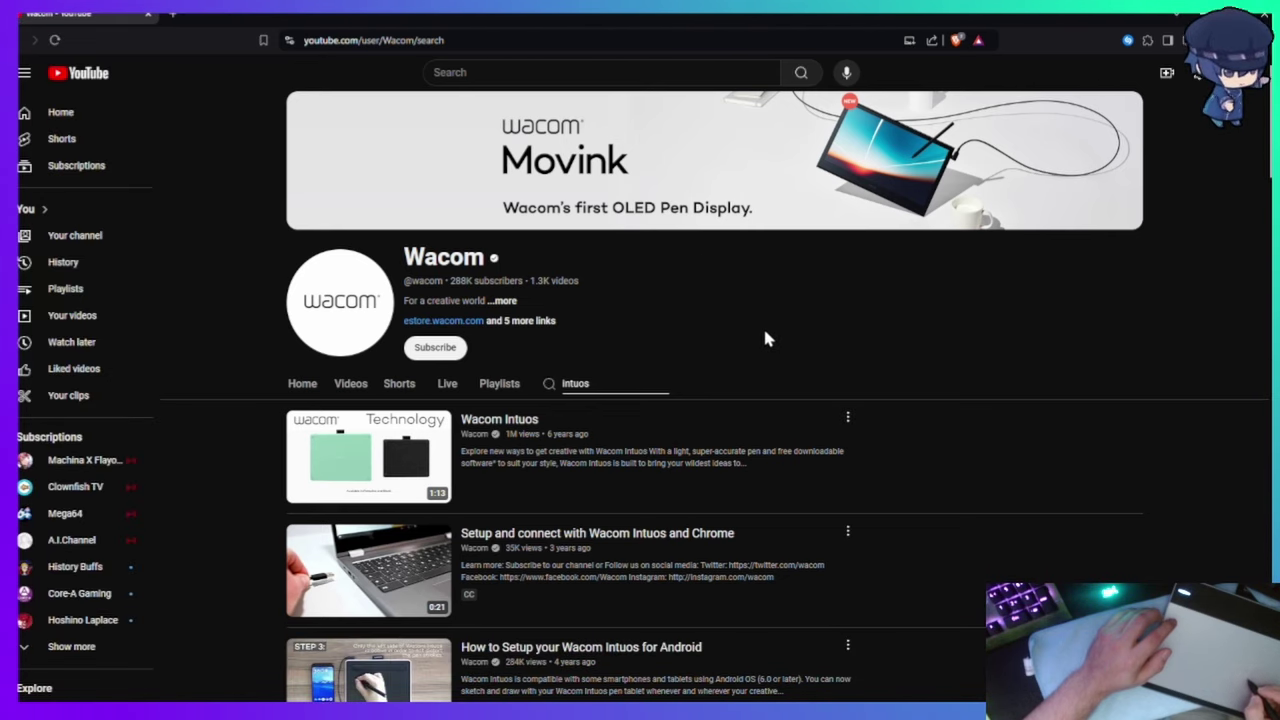
scroll(764, 339, "down", 10)
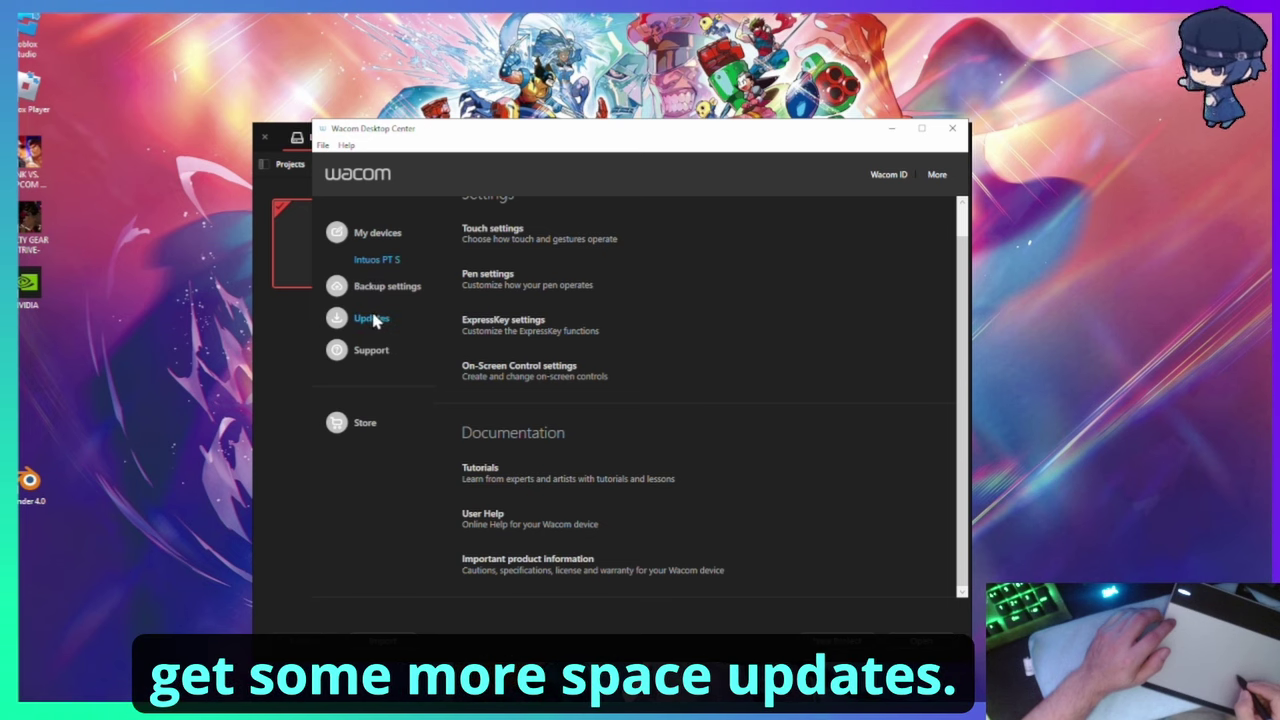
- Check for driver updates, view the local and cloud backup options, and return to the Intuos PT S settings
left_click(374, 318)
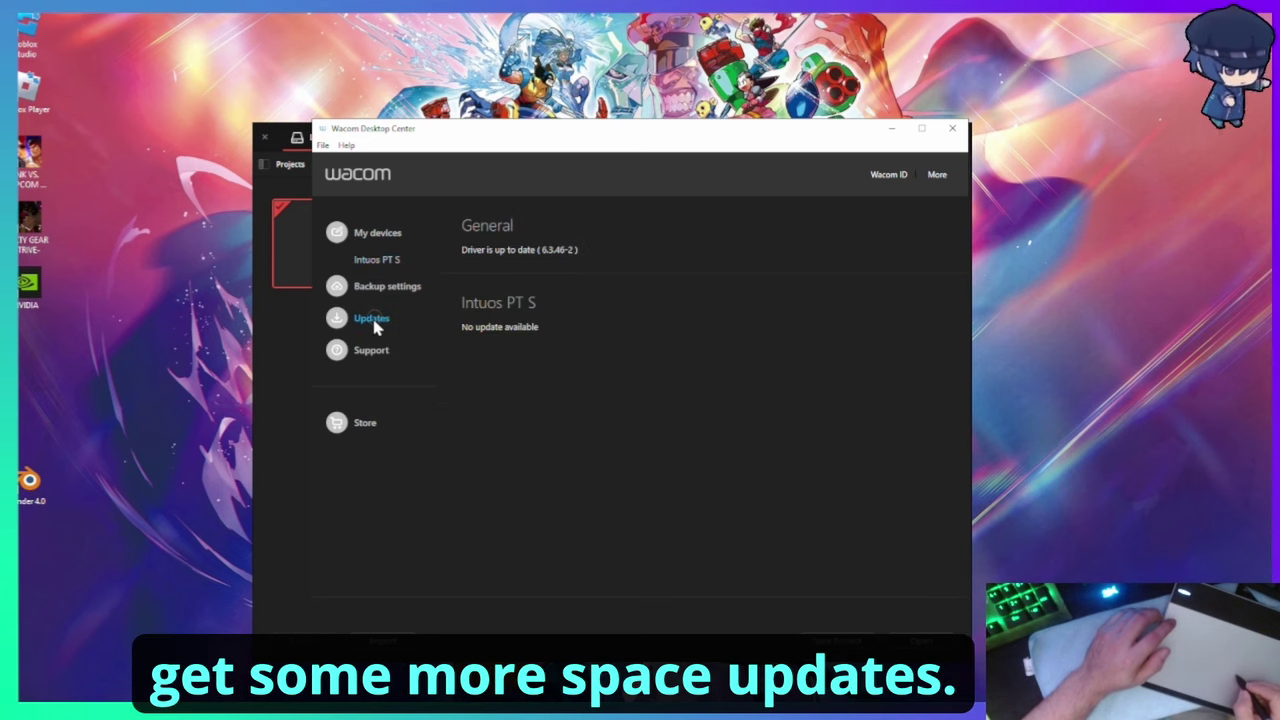
left_click(394, 289)
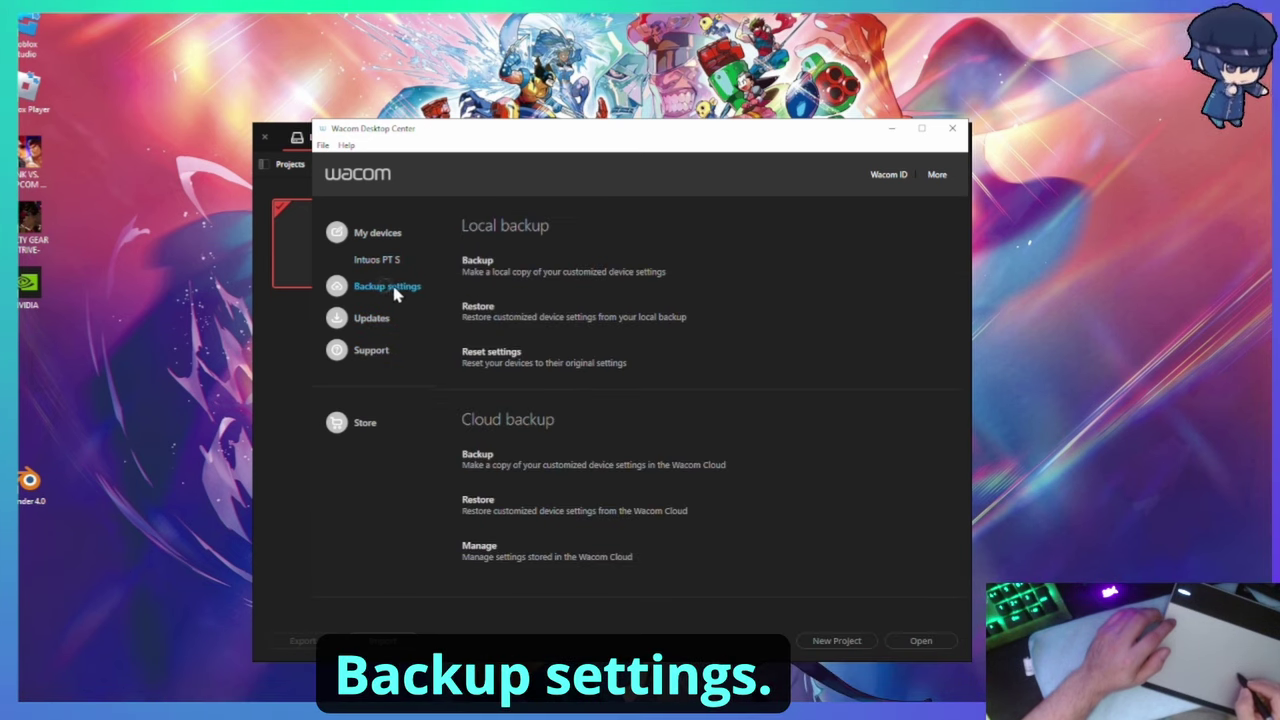
left_click(366, 242)
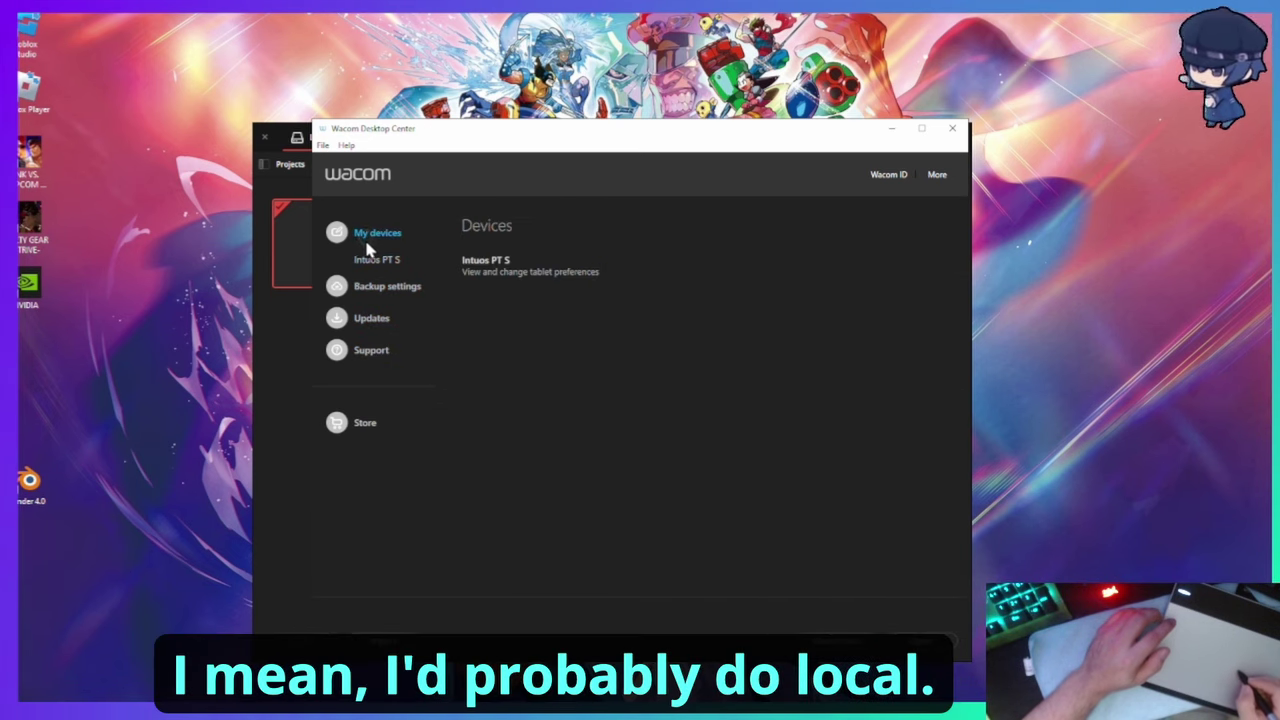
left_click(372, 256)
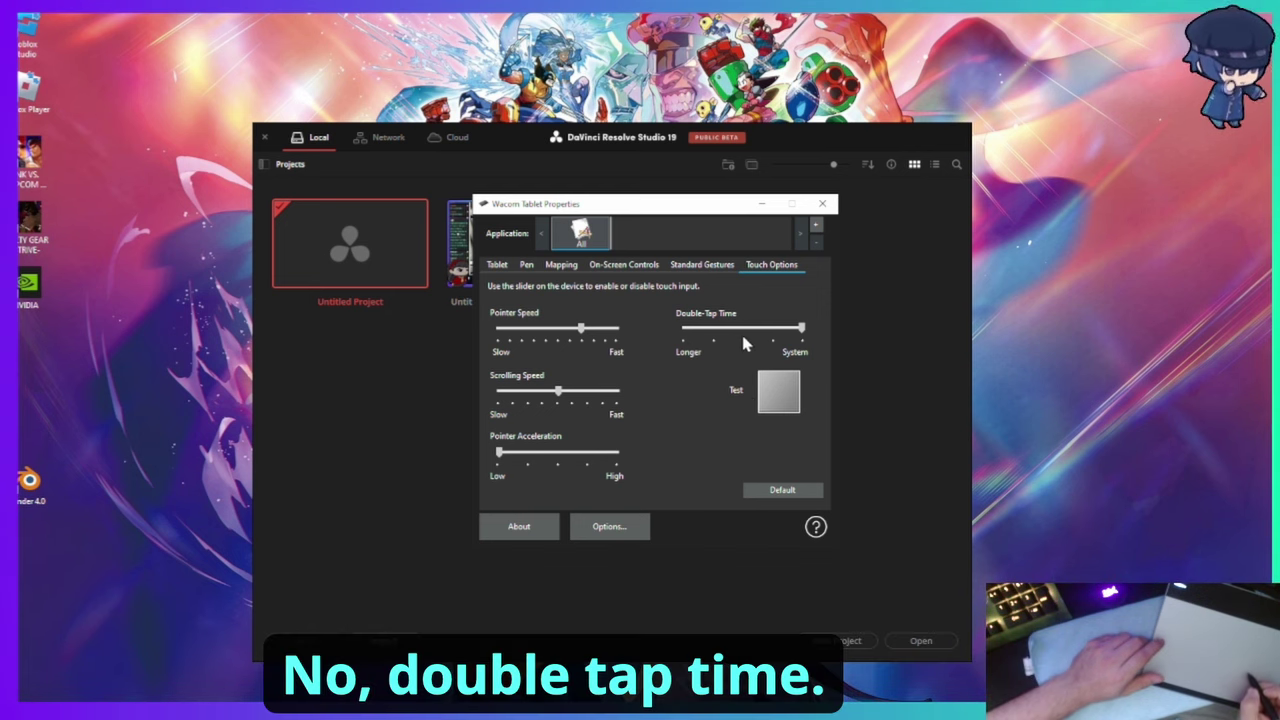
- Look through the standard gestures, on-screen controls, mapping and pen settings in Wacom Tablet Properties
left_click(700, 266)
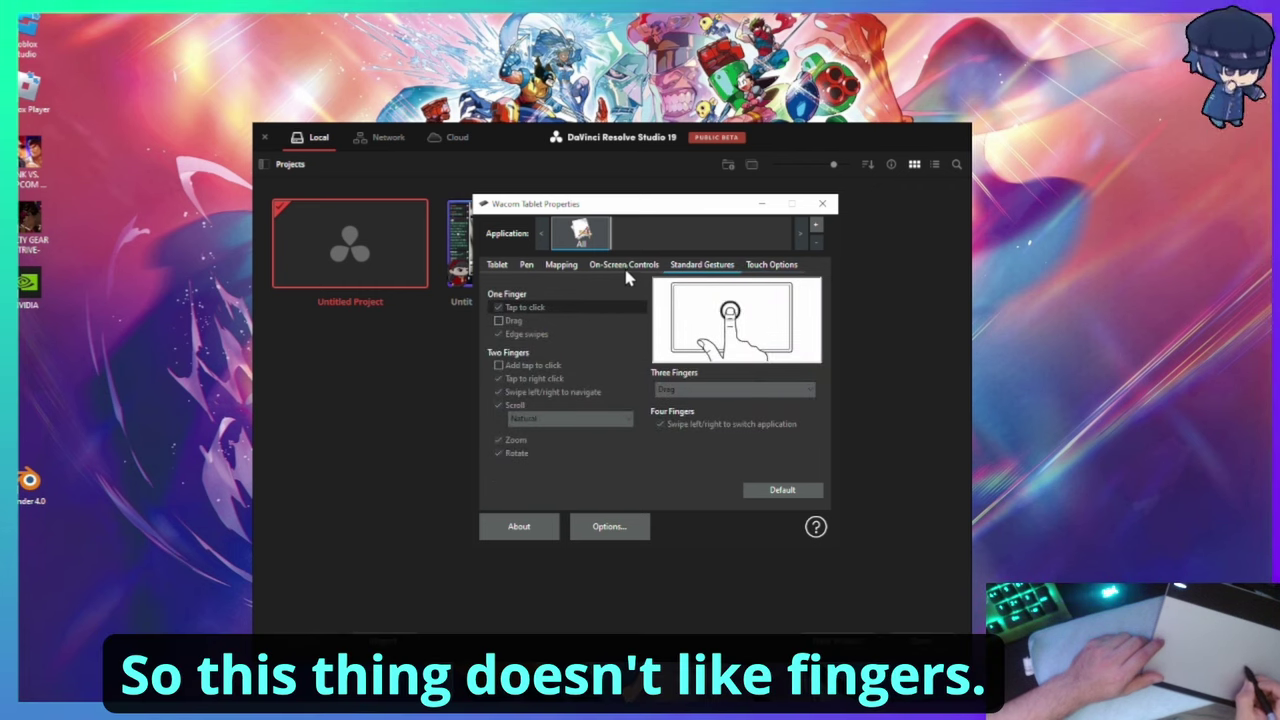
left_click(624, 270)
left_click(562, 272)
left_click(530, 272)
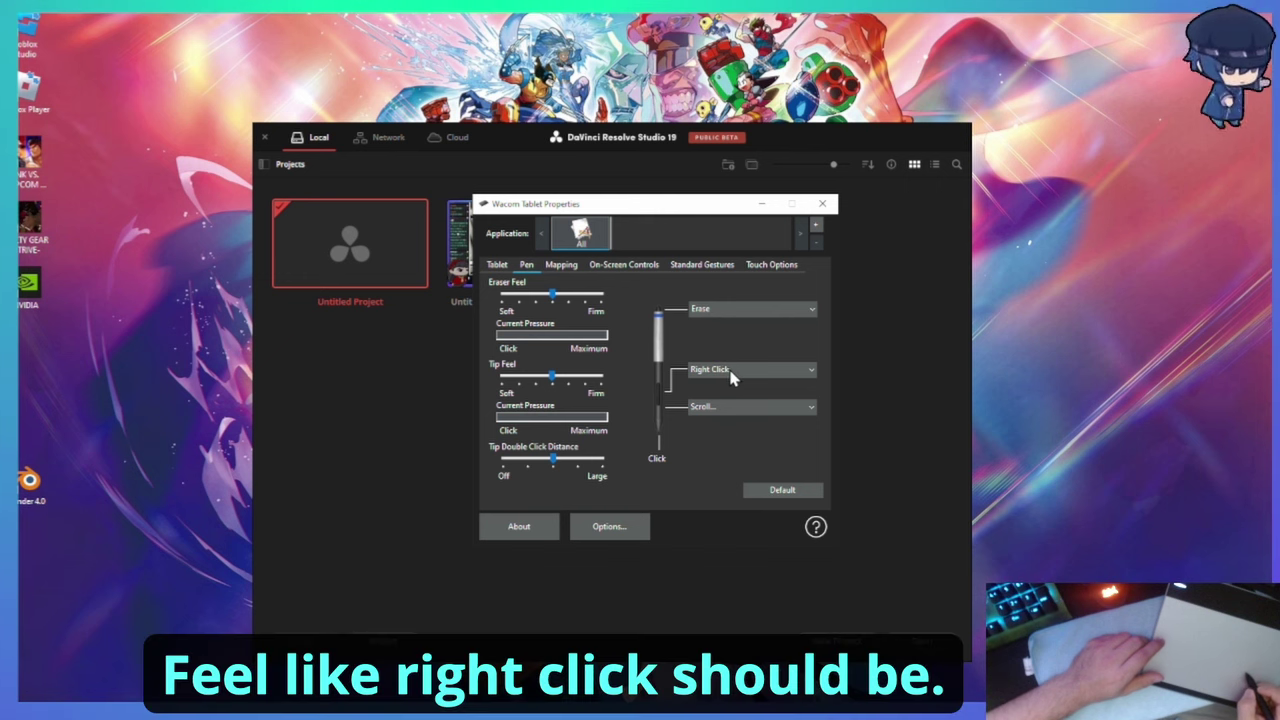
- Browse the function choices for the pen's side buttons without changing them, and test the tip pressure
left_click(723, 370)
left_click(740, 406)
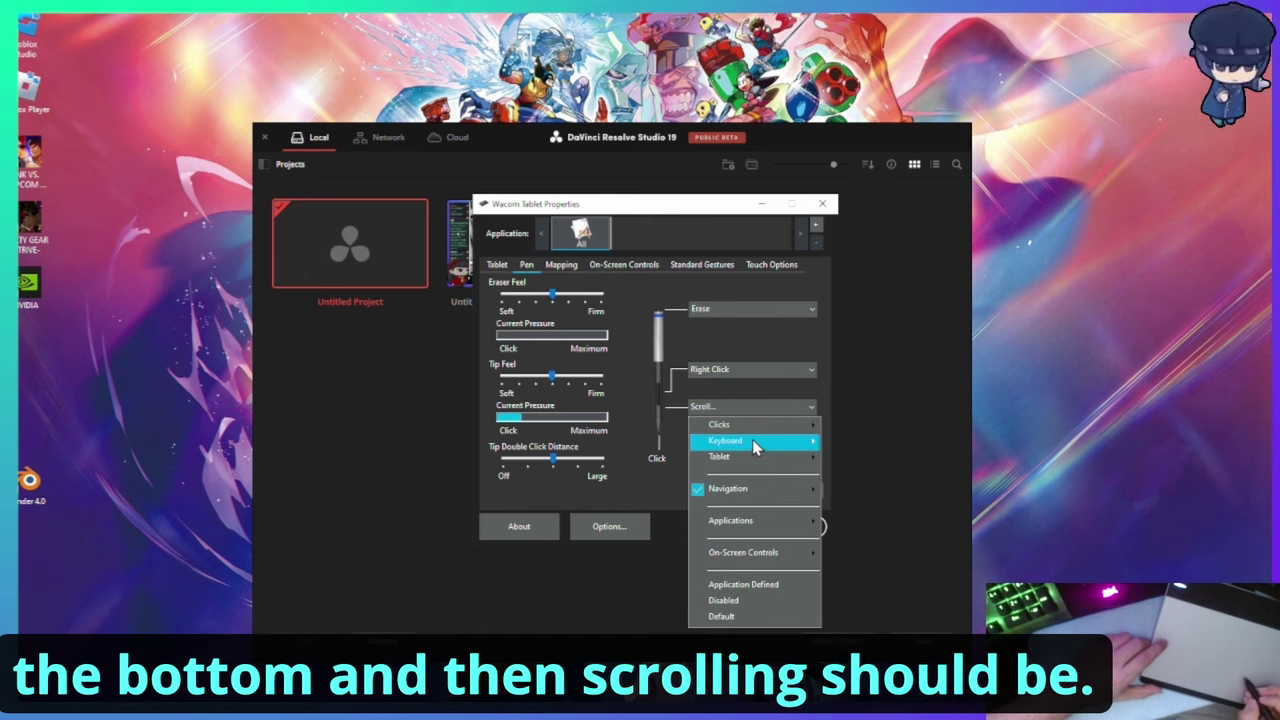
left_click(632, 413)
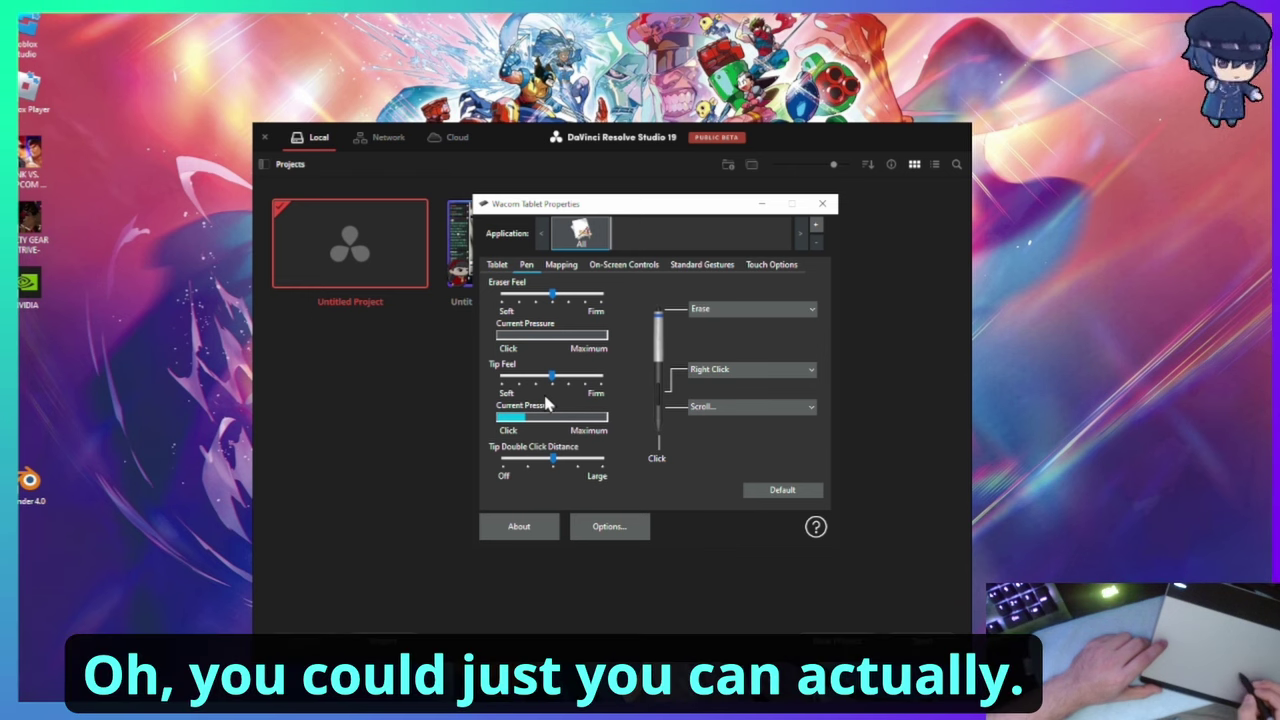
left_click_drag(546, 402, 520, 391)
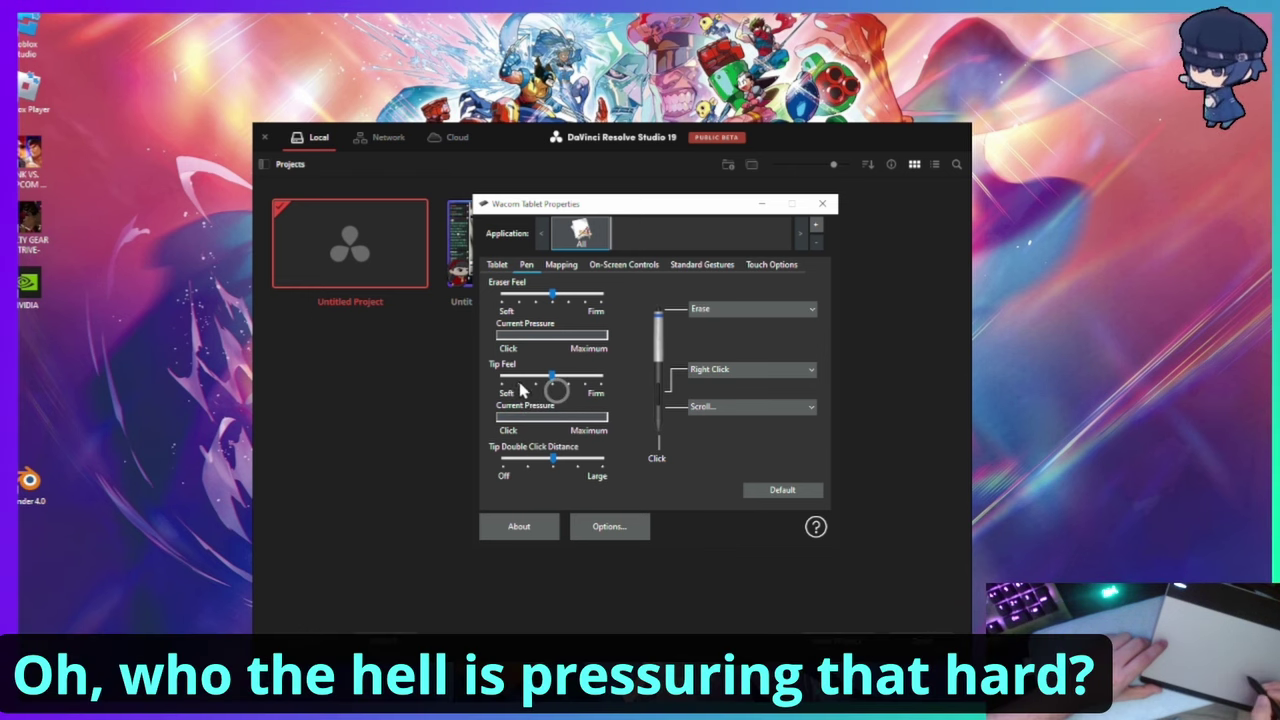
left_click(370, 418)
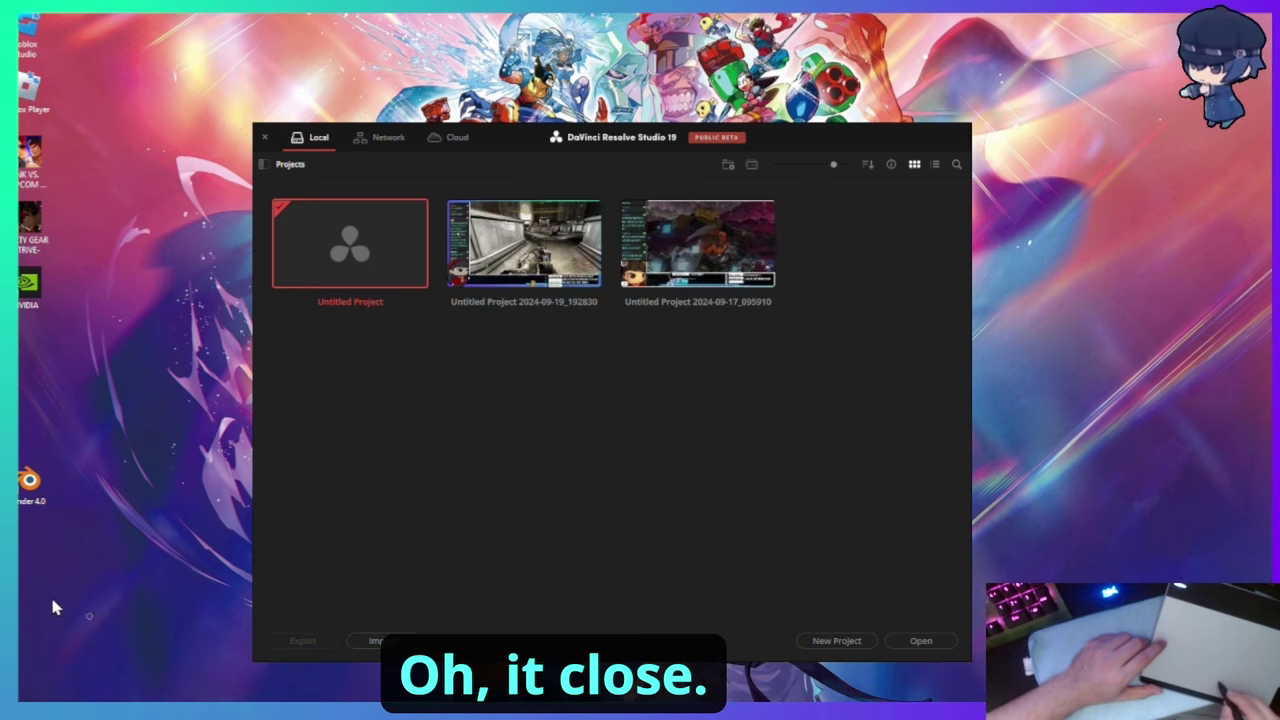
- Reopen Wacom Tablet Properties from the Start menu to view the pen settings
left_click(30, 708)
left_click(30, 708)
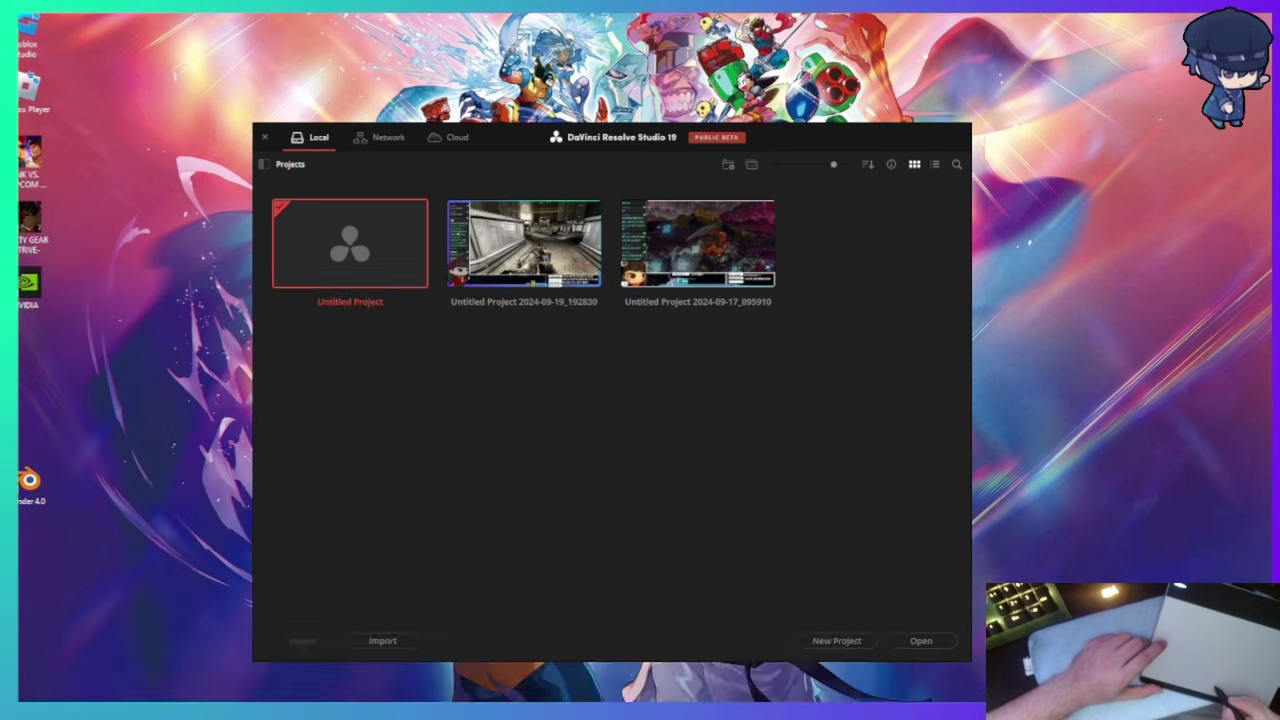
left_click(30, 708)
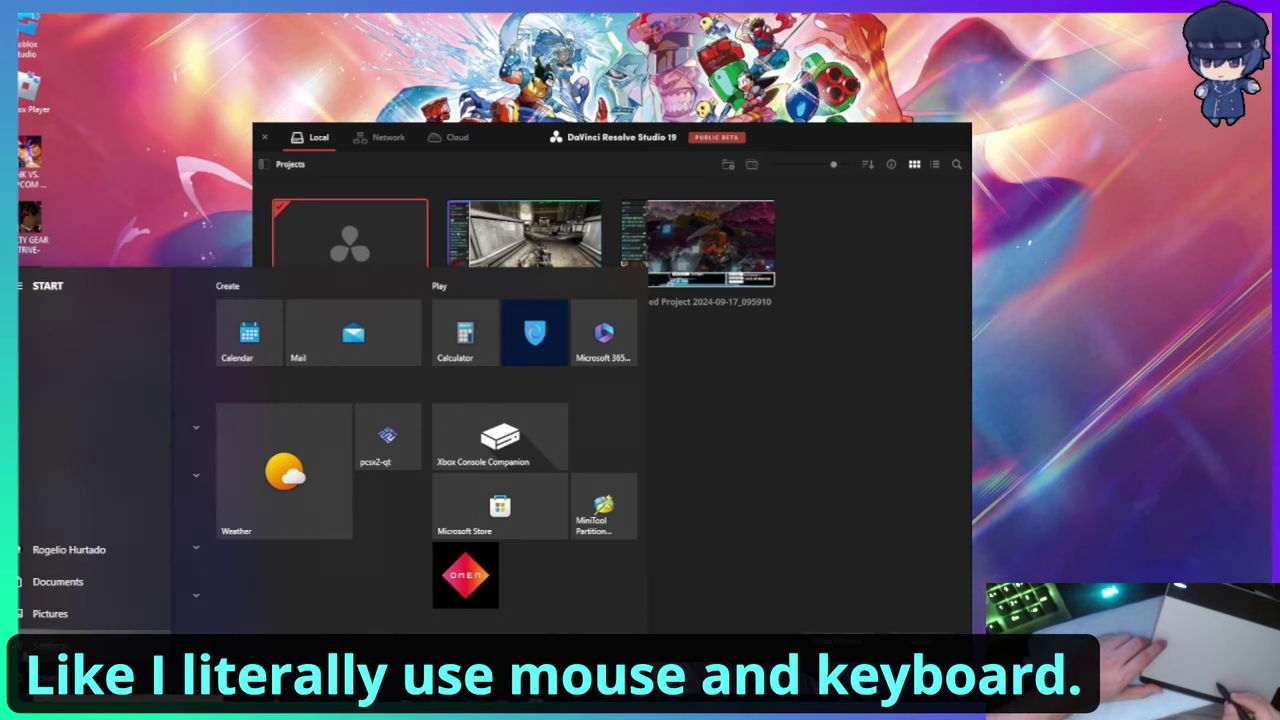
left_click(30, 708)
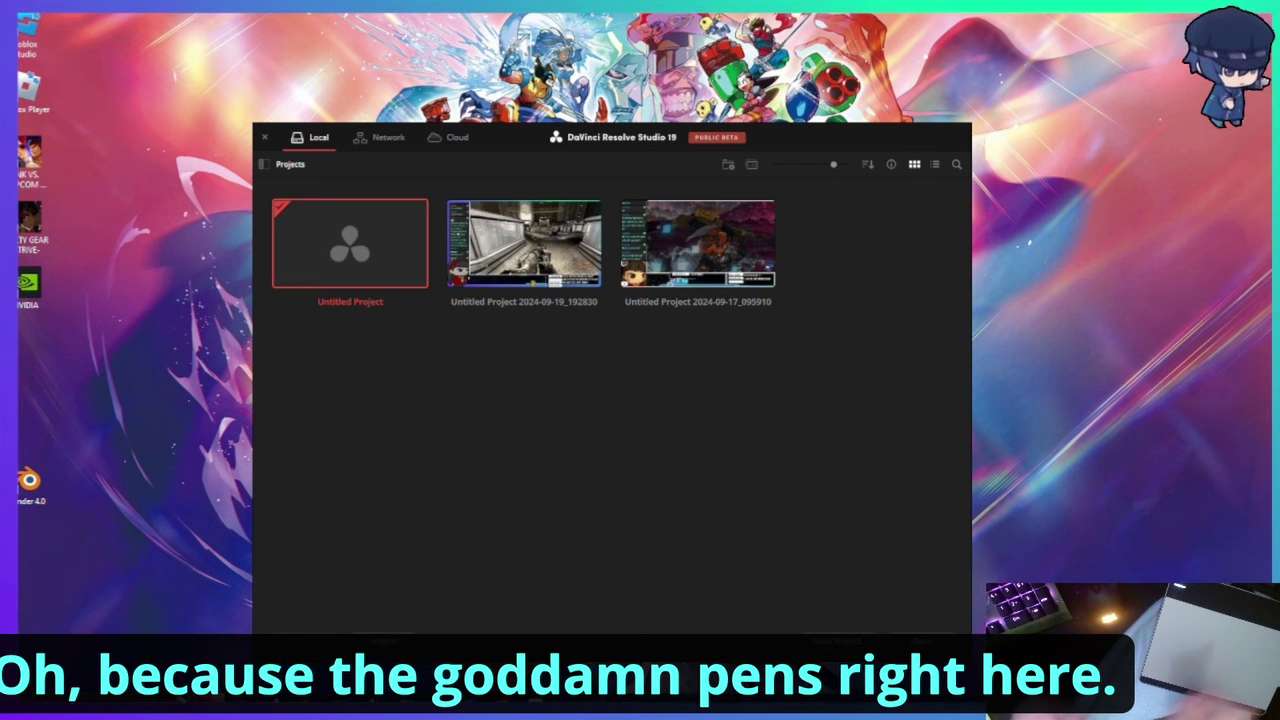
key("super")
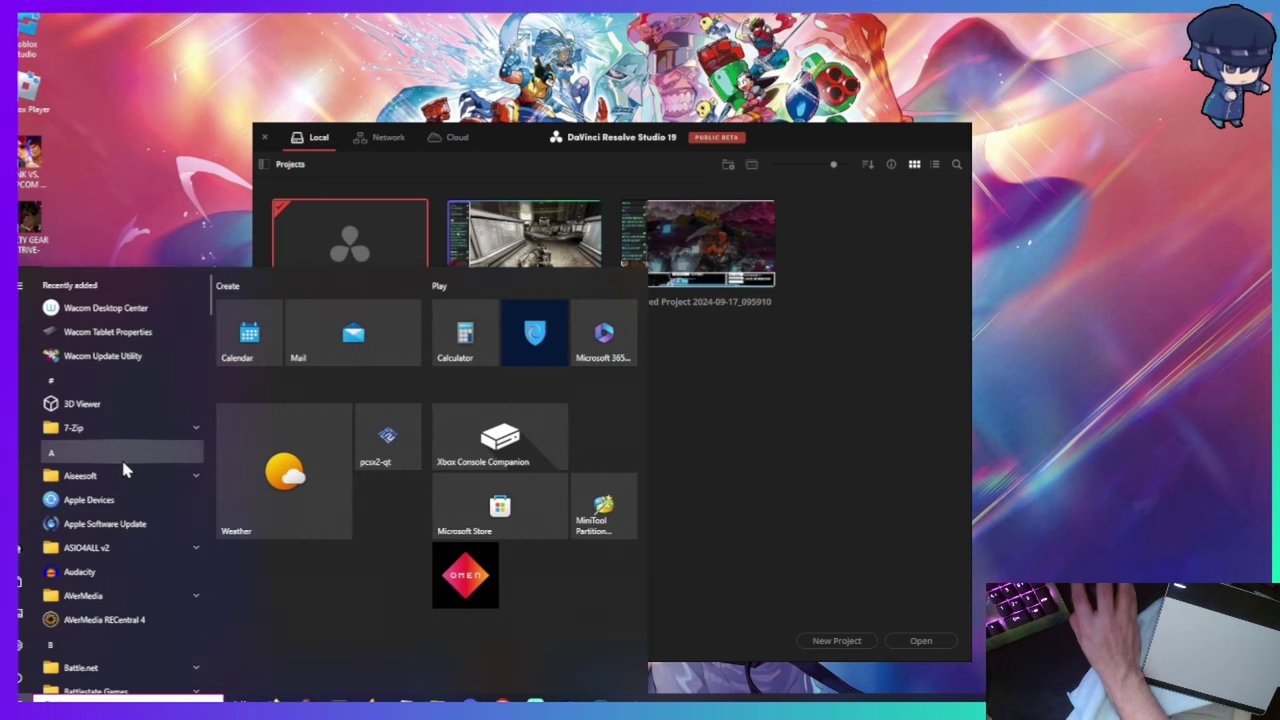
left_click(114, 331)
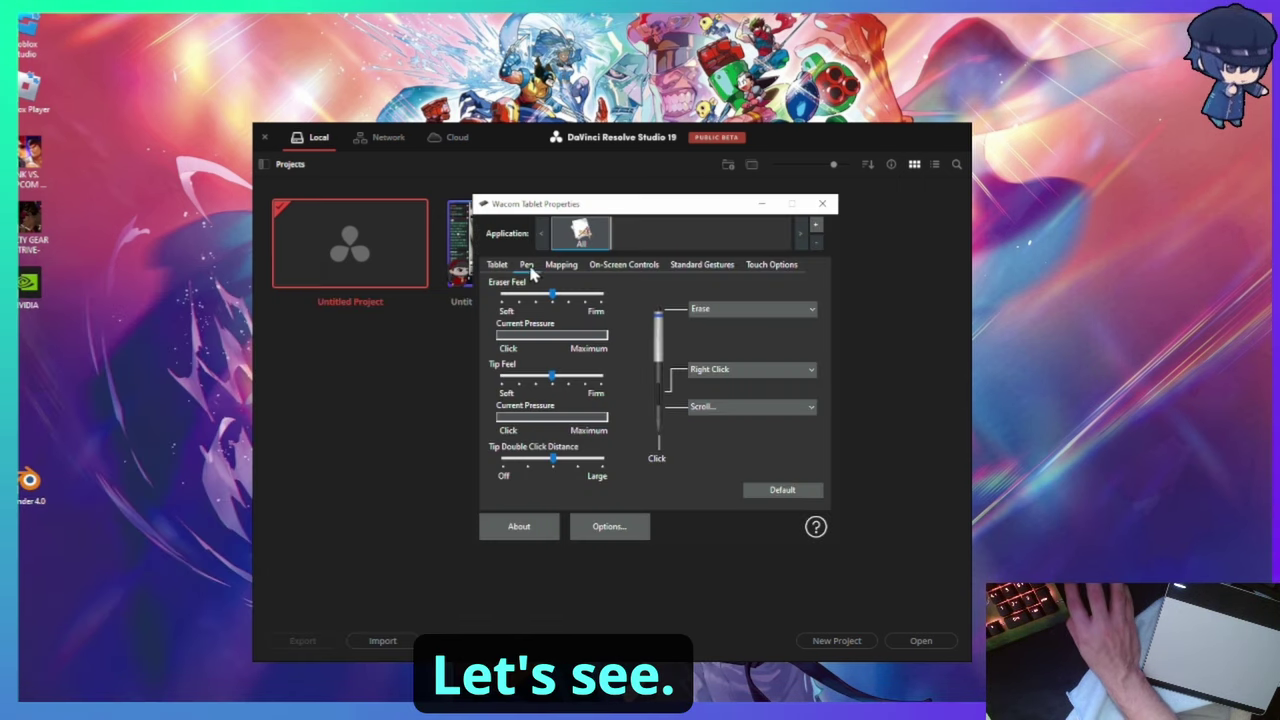
- Assign Undo and Windows Key to the left ExpressKeys and Redo and Display Toggle to the right ones
left_click(497, 265)
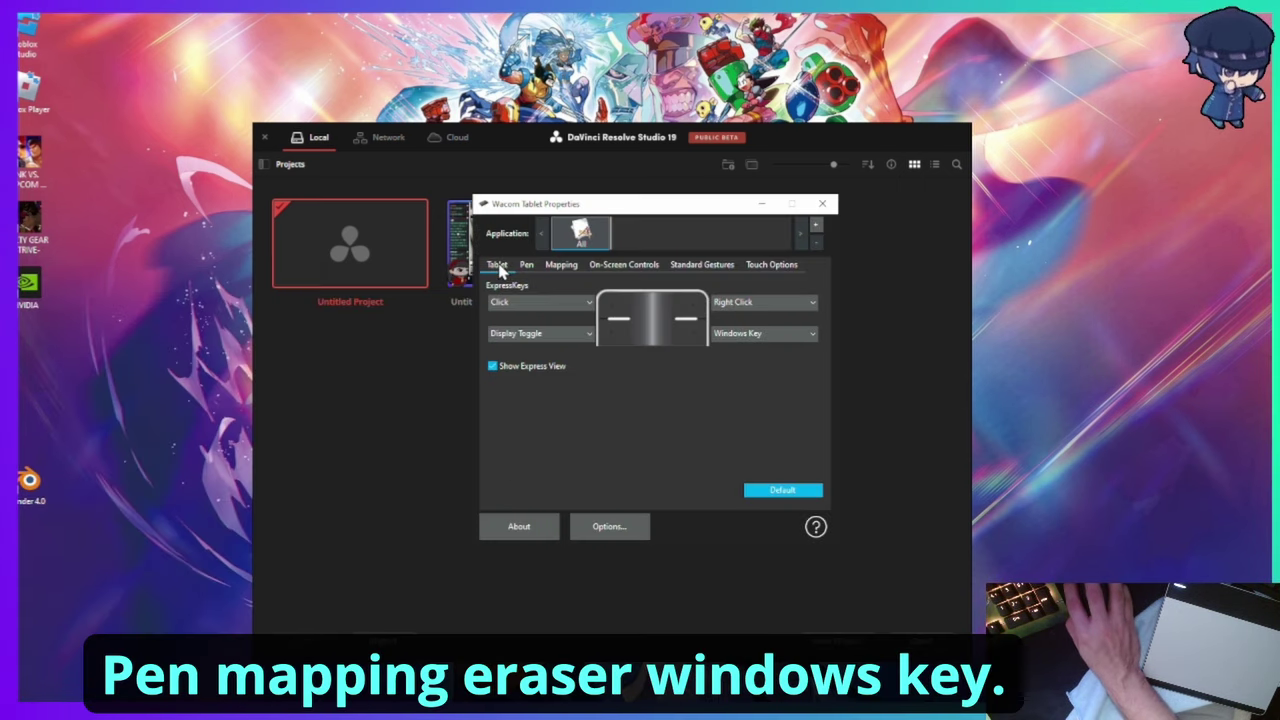
left_click(540, 334)
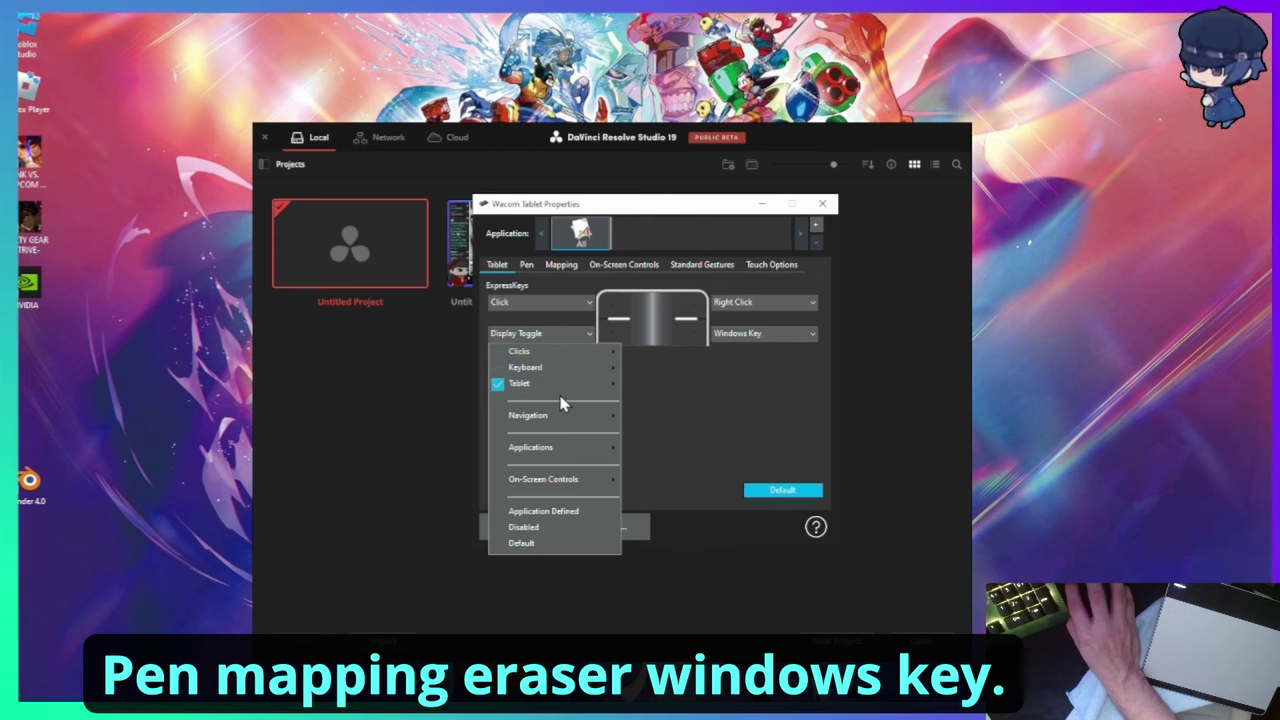
left_click(763, 335)
left_click(785, 302)
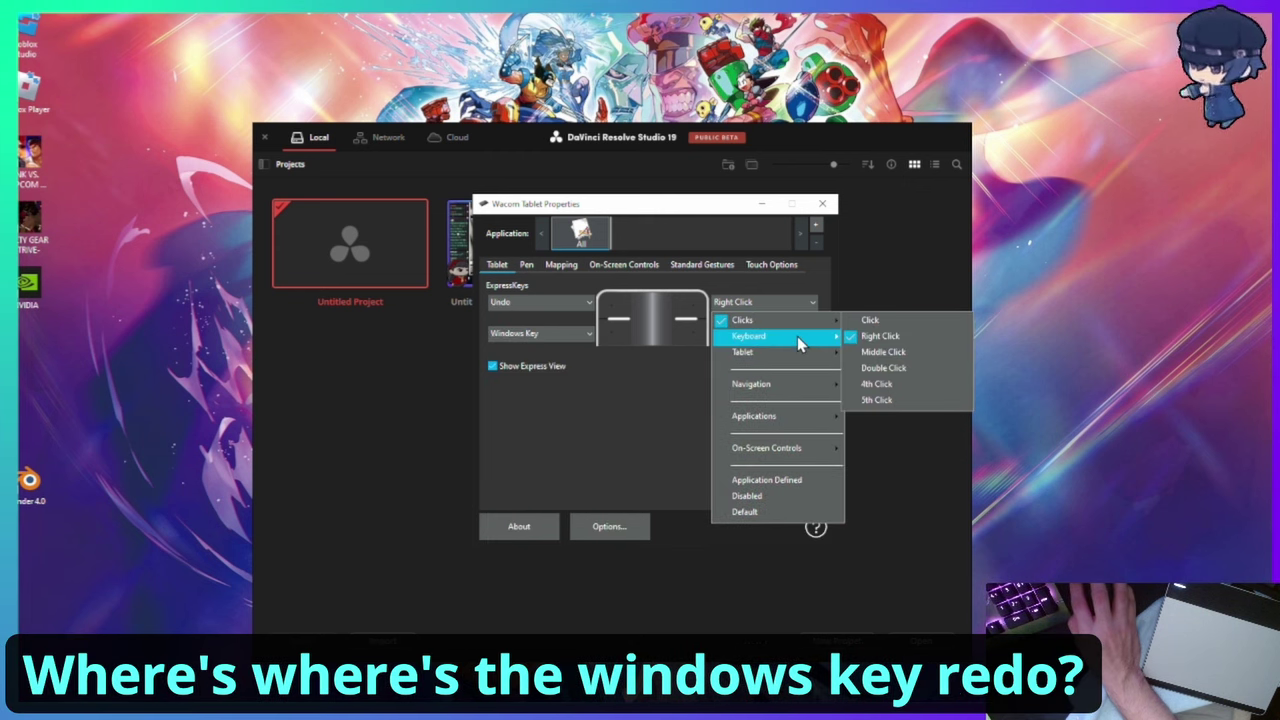
left_click(862, 368)
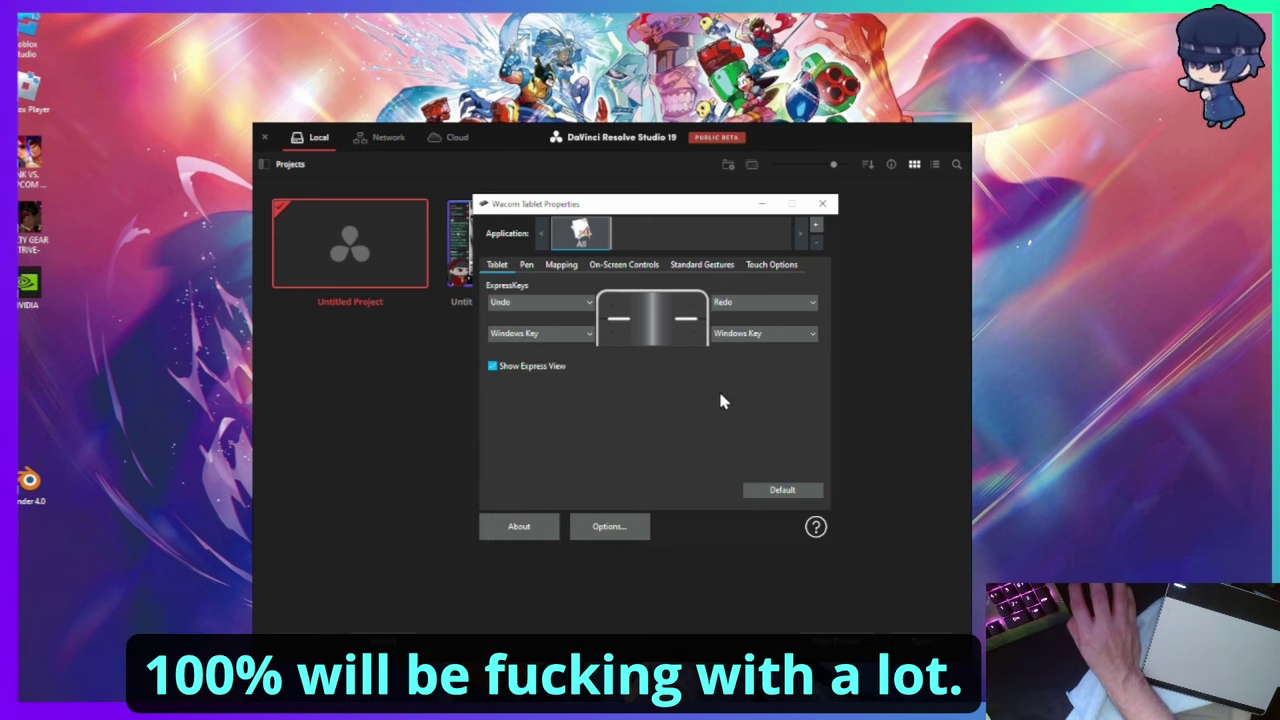
left_click(745, 336)
mouse_move(758, 452)
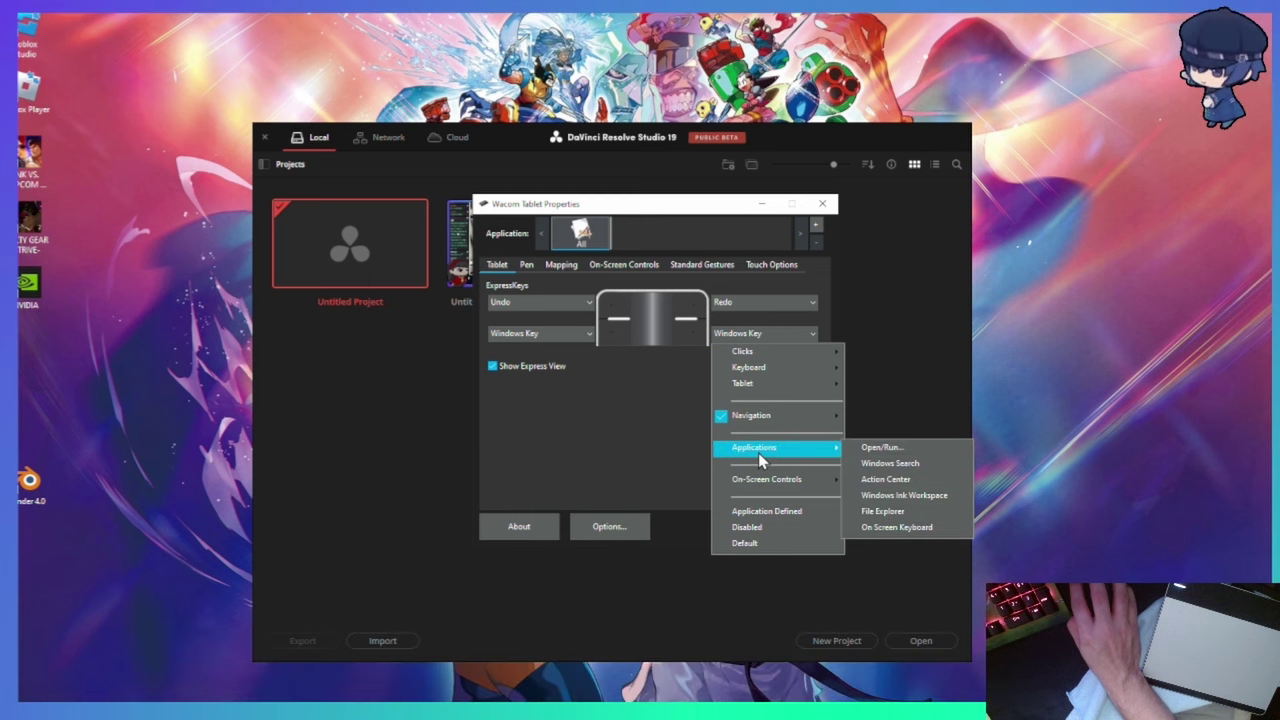
left_click(880, 466)
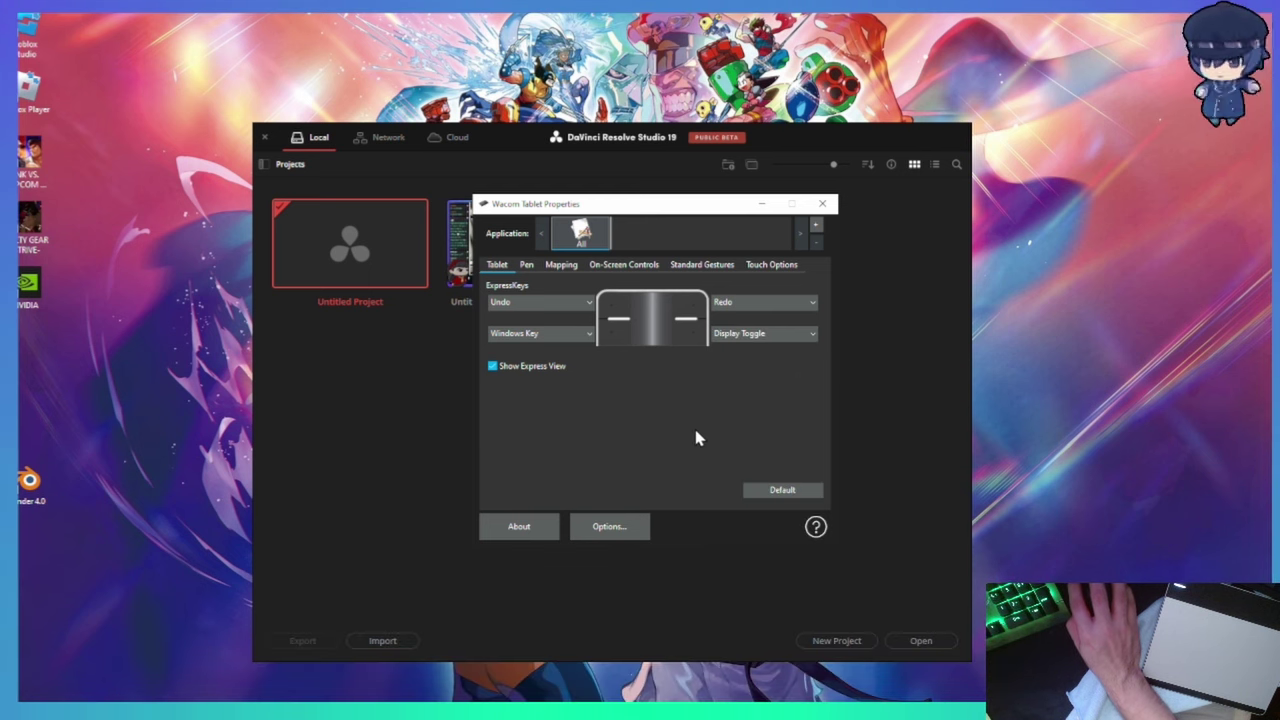
- Check the pen settings and set the tablet's mapping mode to Mouse
left_click(533, 266)
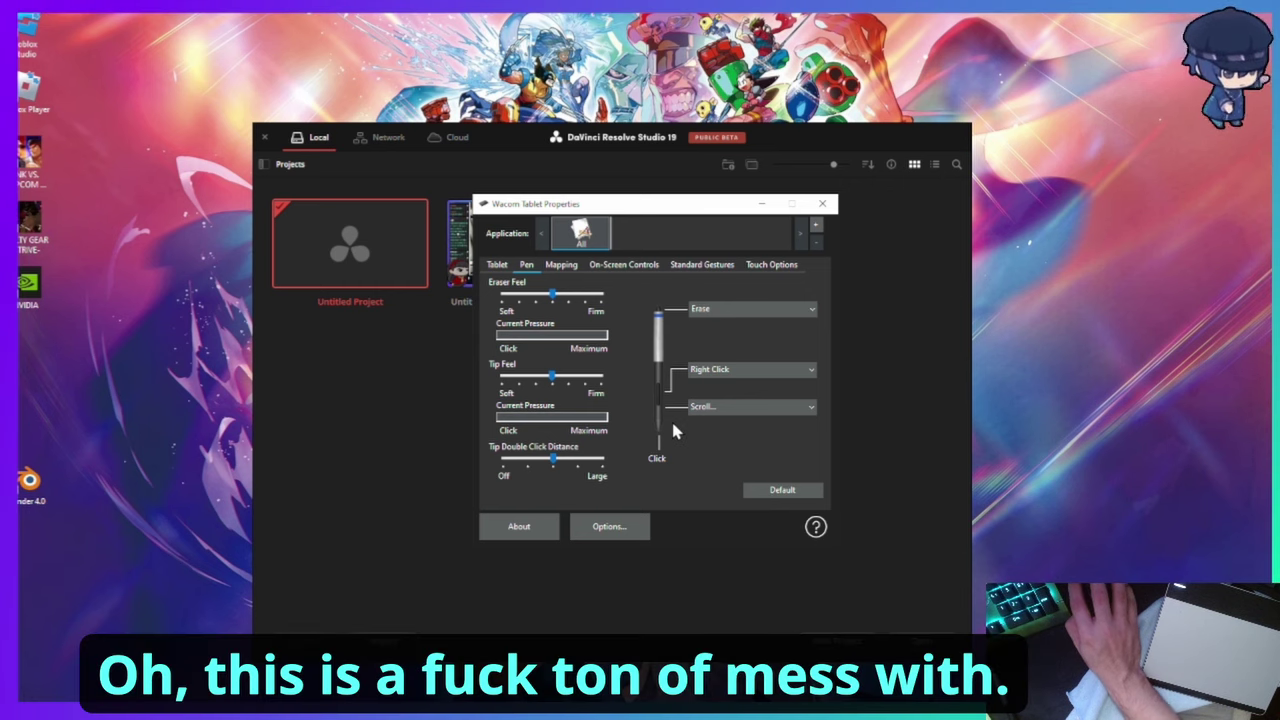
left_click(563, 266)
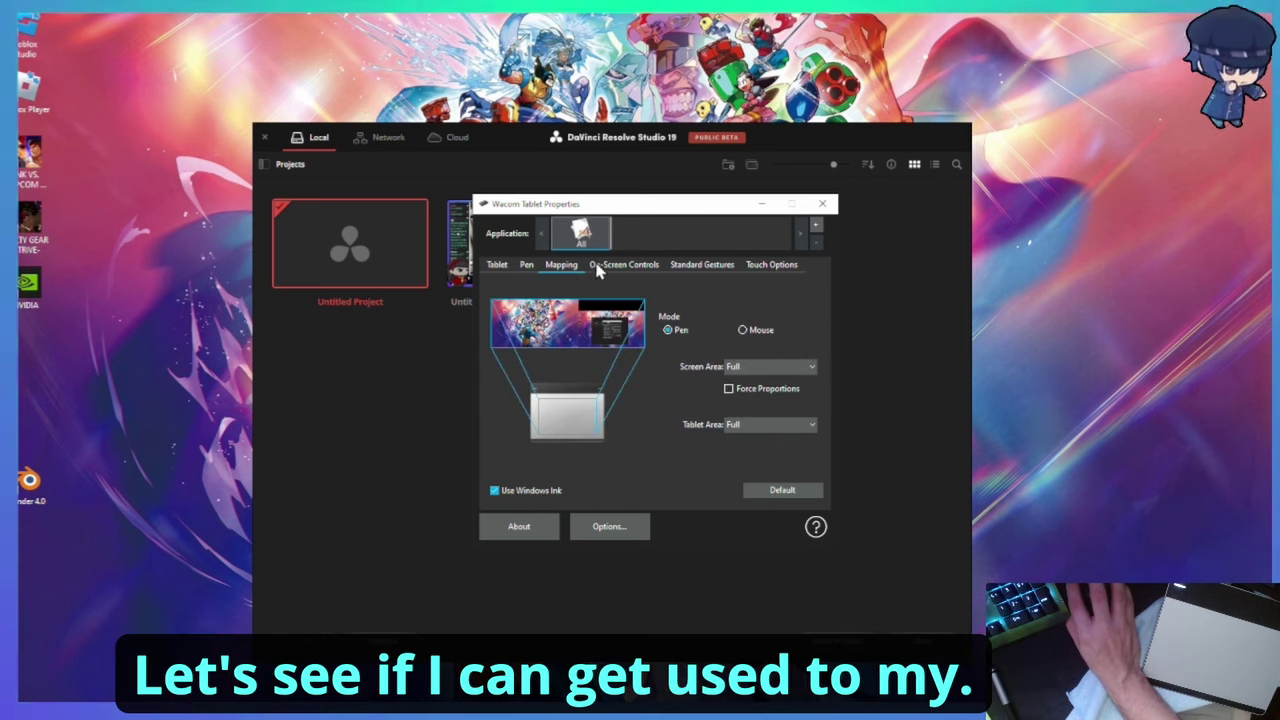
left_click(745, 331)
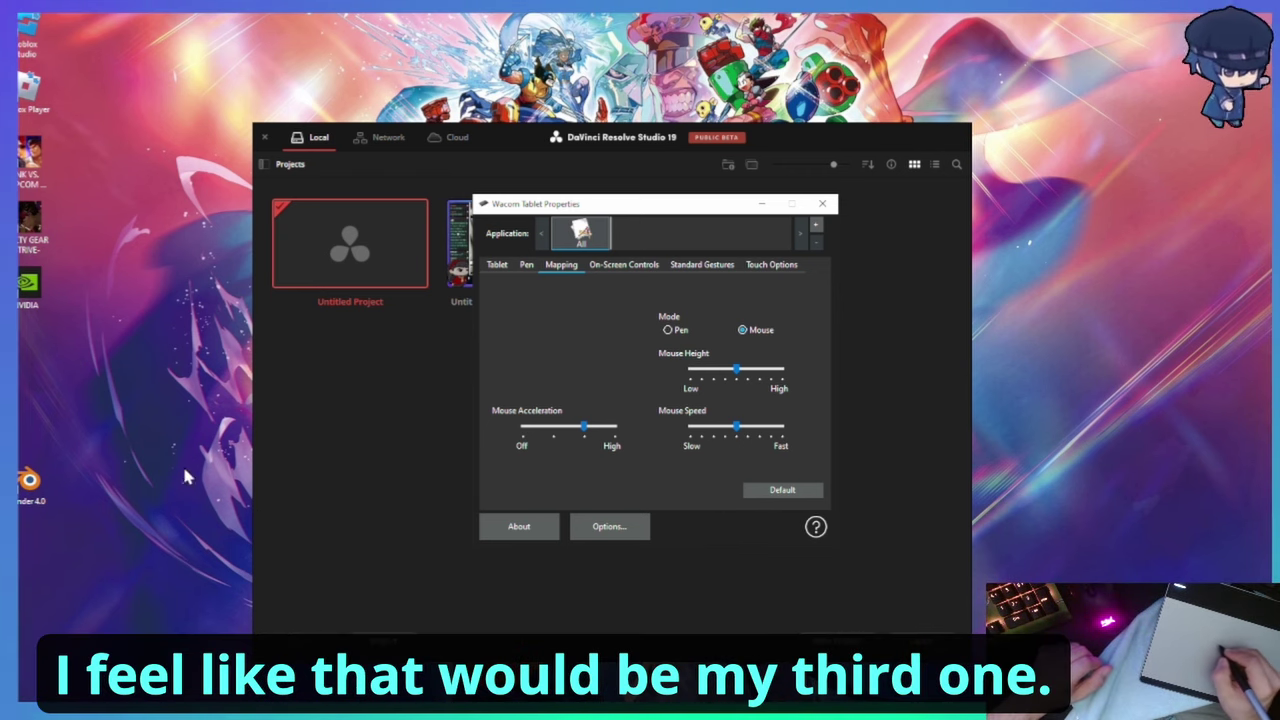
- Switch to DaVinci Resolve, skip the 19.0.2 update offer in a new project and go to the Edit page
left_click(457, 404)
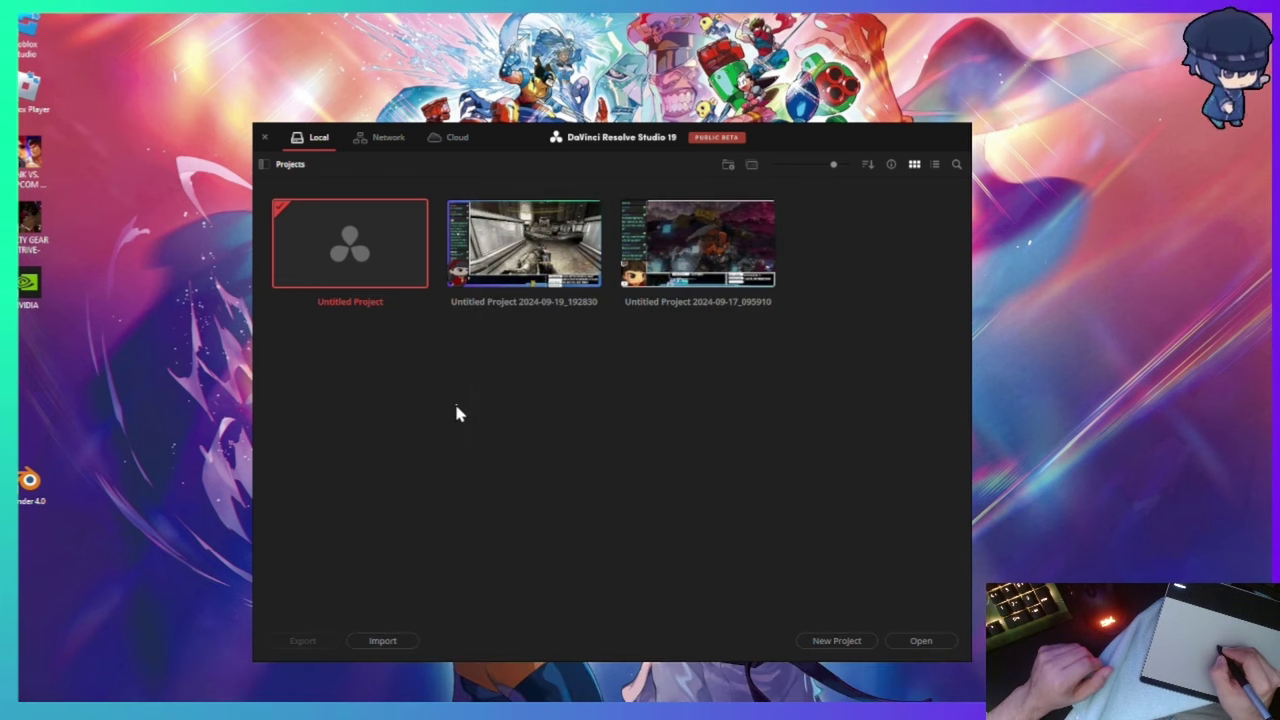
left_click_drag(455, 405, 400, 408)
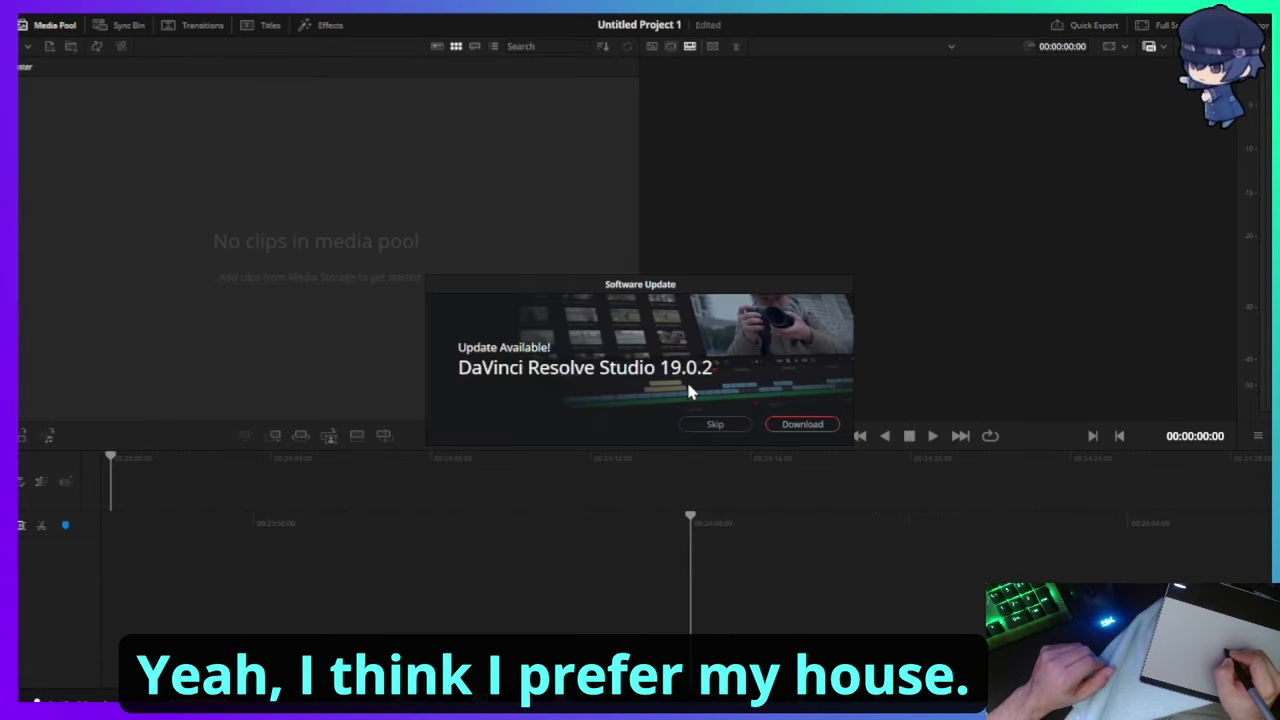
left_click(715, 424)
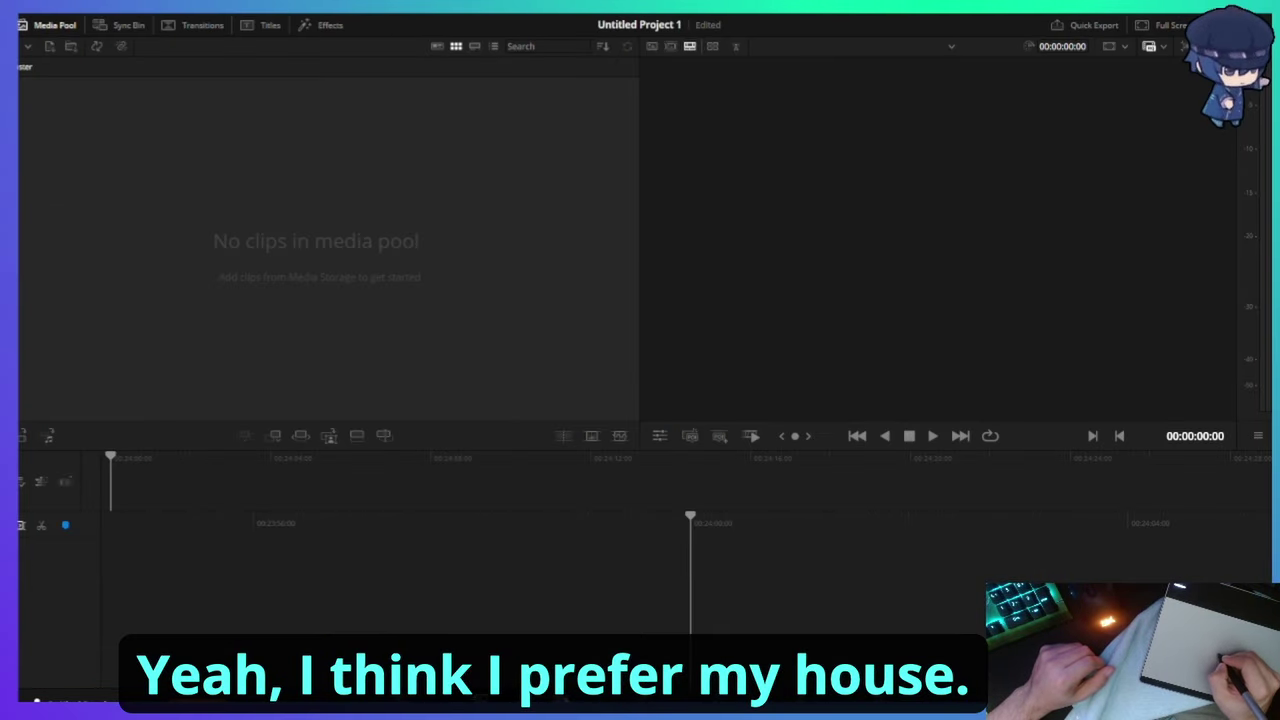
key("shift+4")
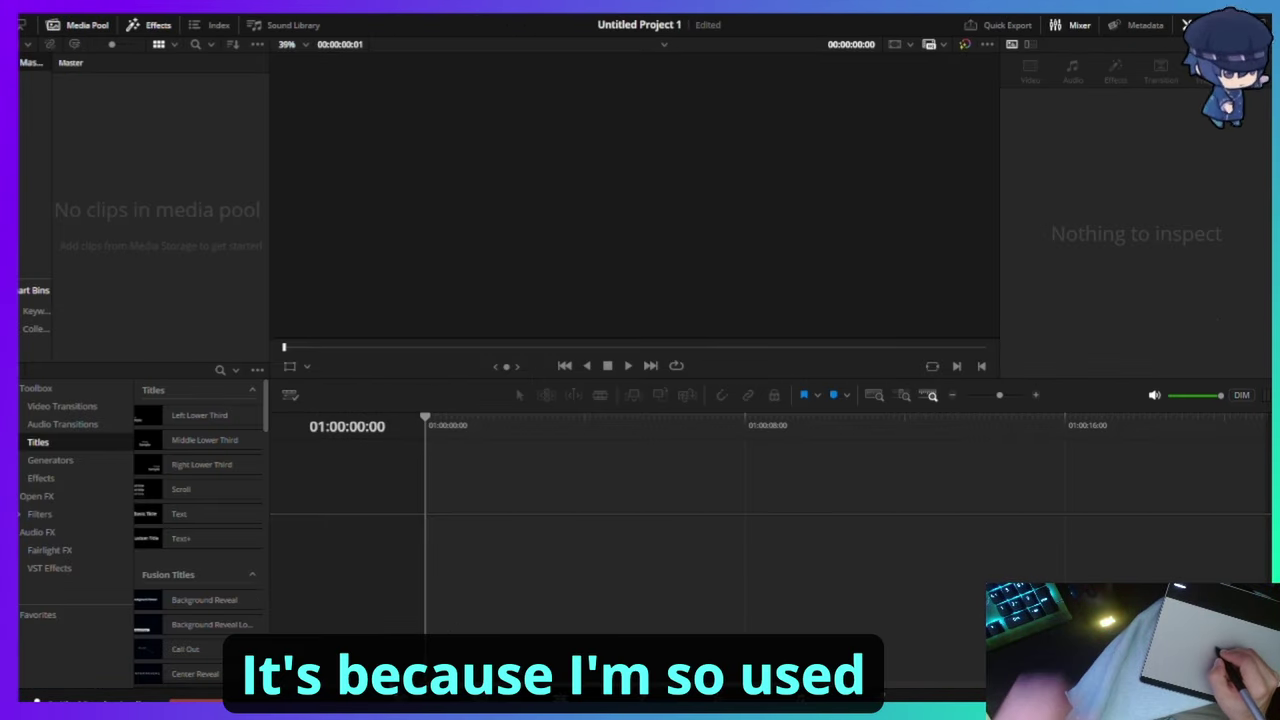
- Test the Windows Key ExpressKey and open the t2p cvile folder on the SILVERUSB (G:) drive in File Explorer
key("super")
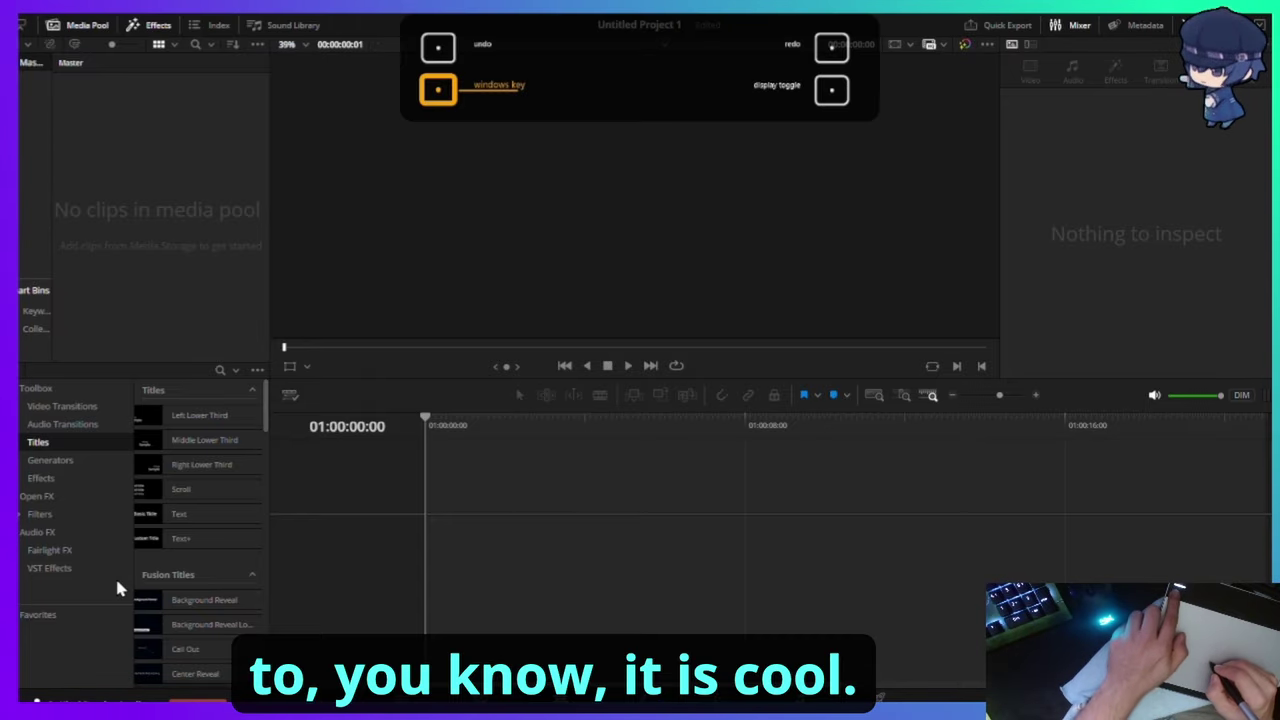
key("super")
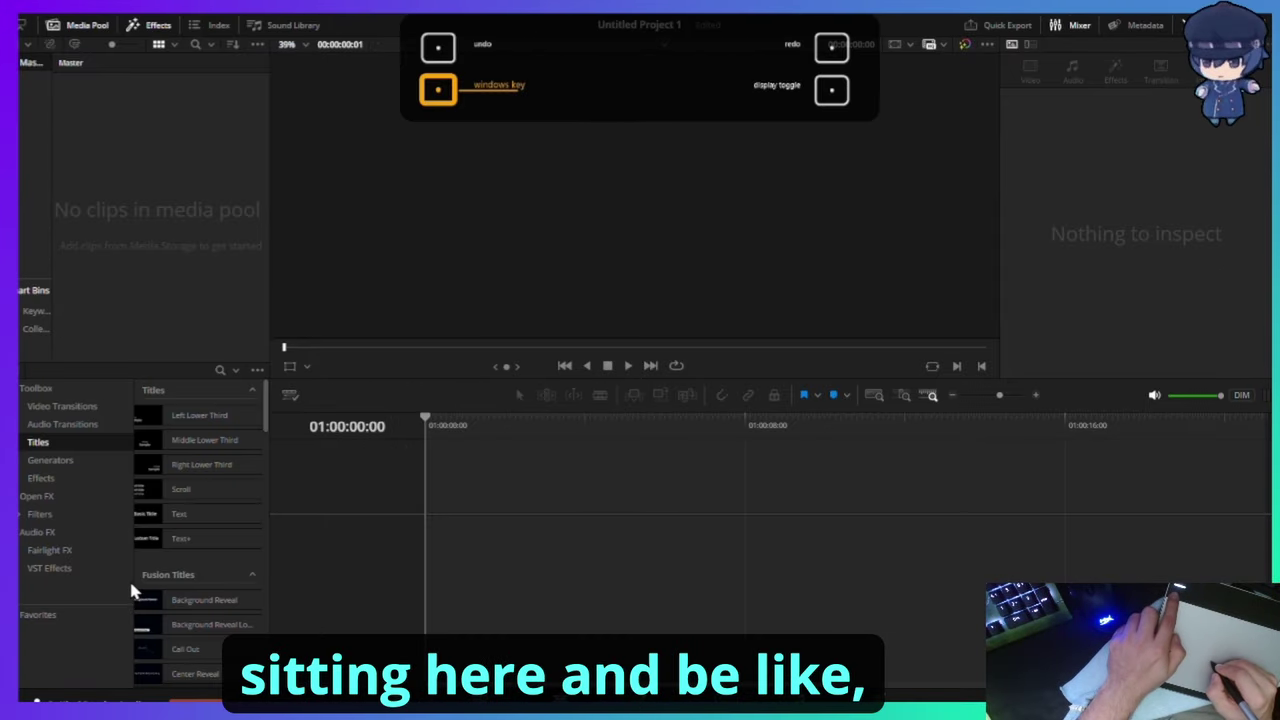
key("super+e")
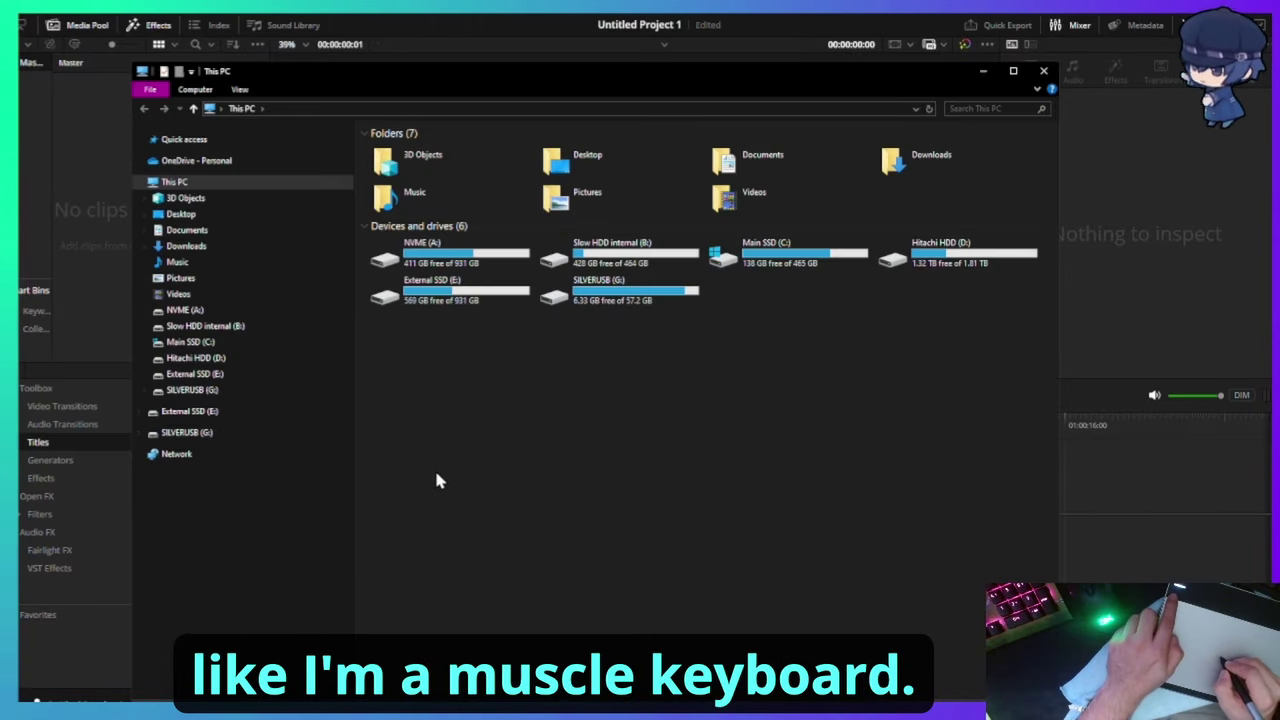
left_click(595, 300)
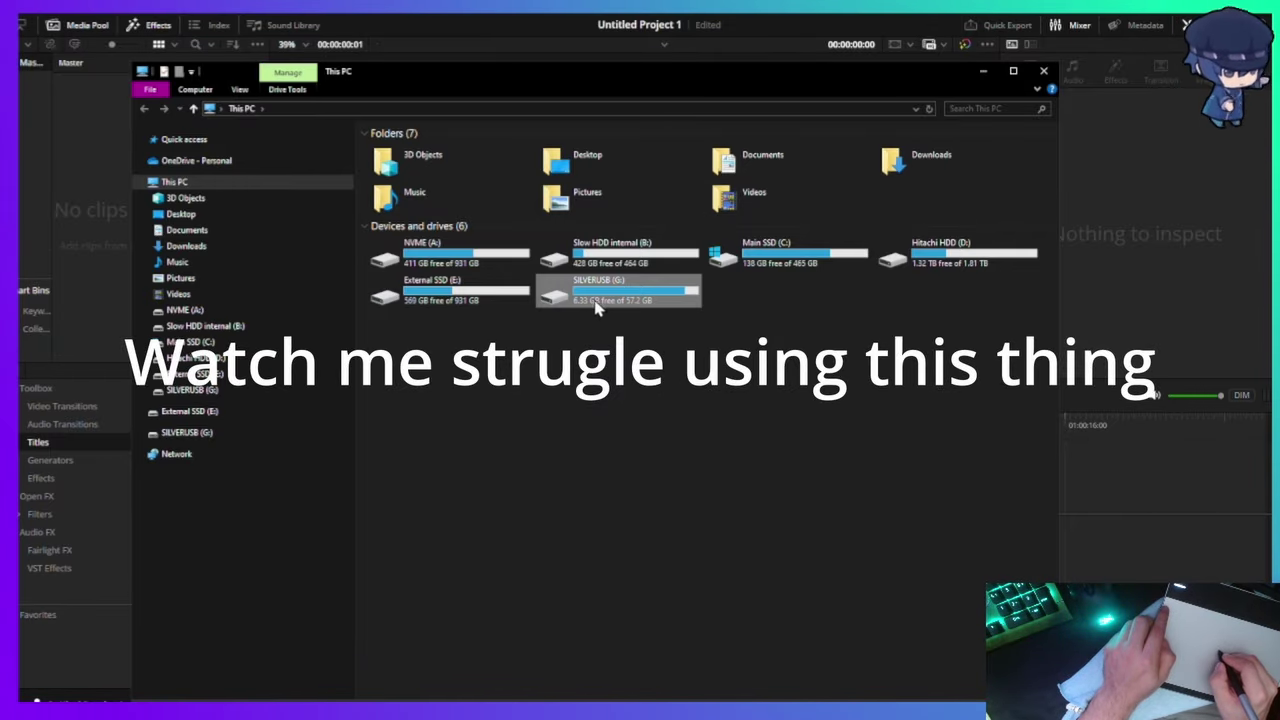
double_click(595, 300)
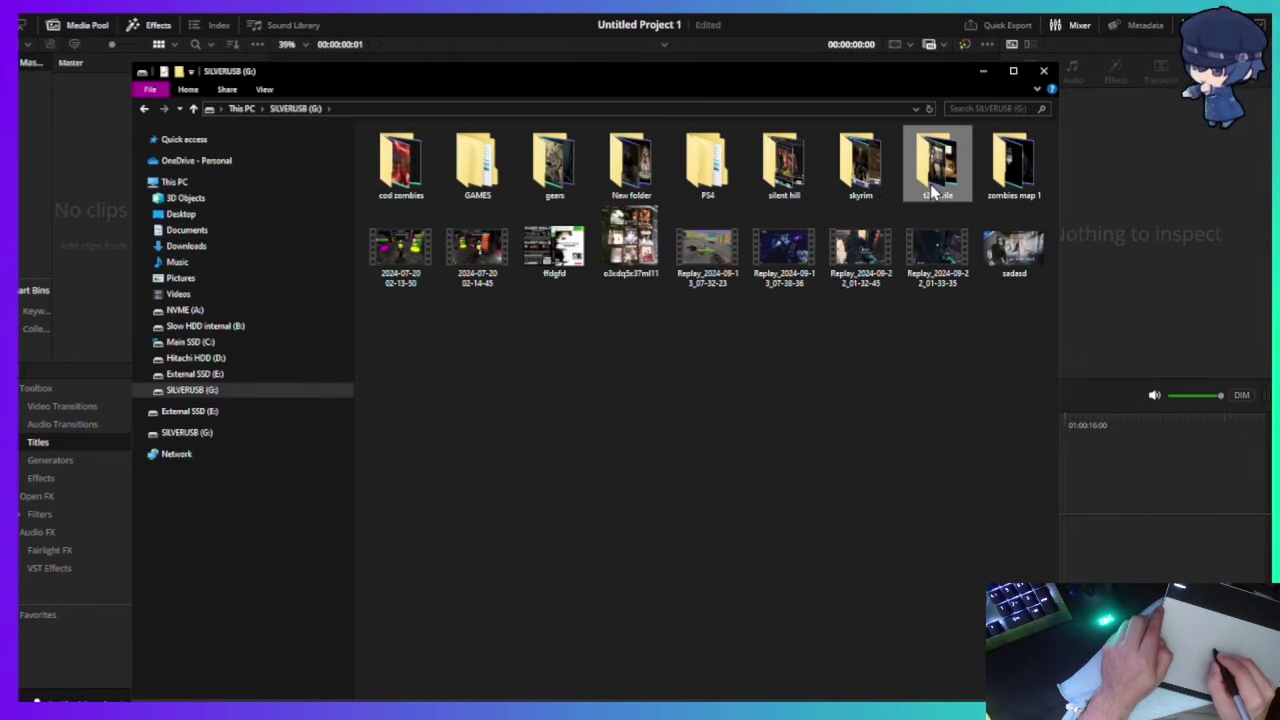
double_click(932, 190)
- Display the t2p cvile folder's videos as extra large icons and sort them by date
right_click(875, 508)
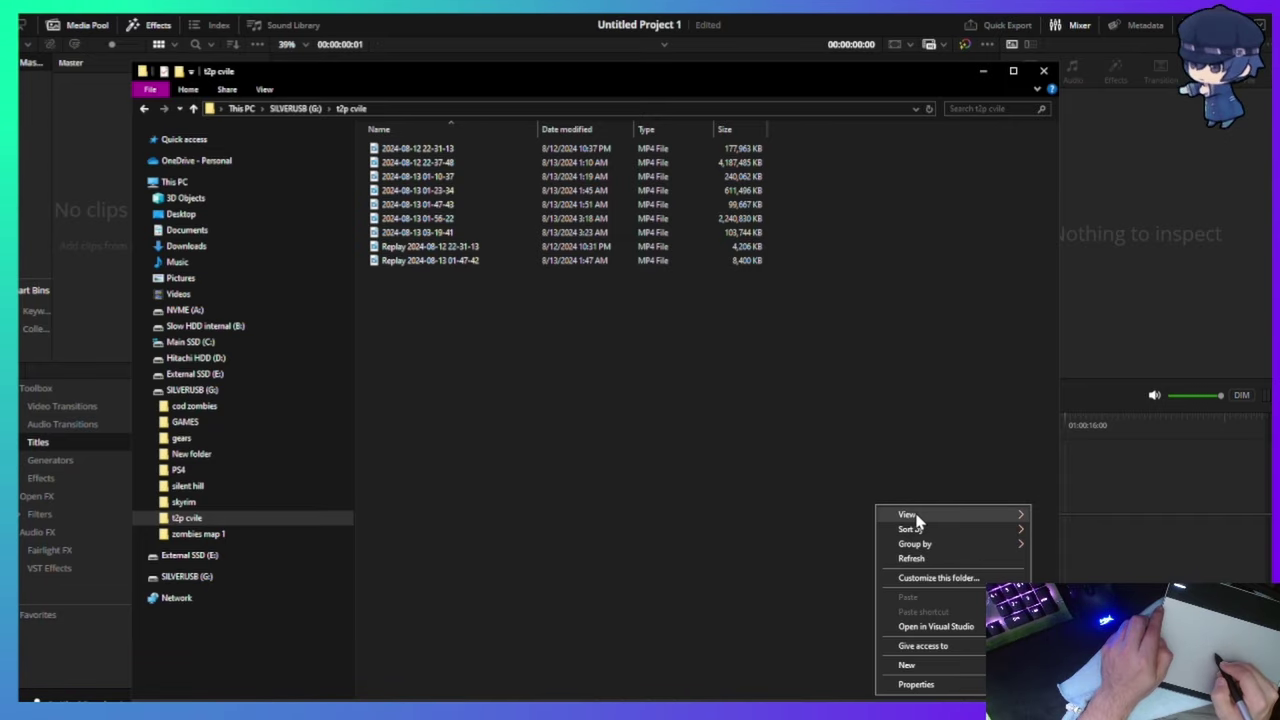
left_click(1045, 515)
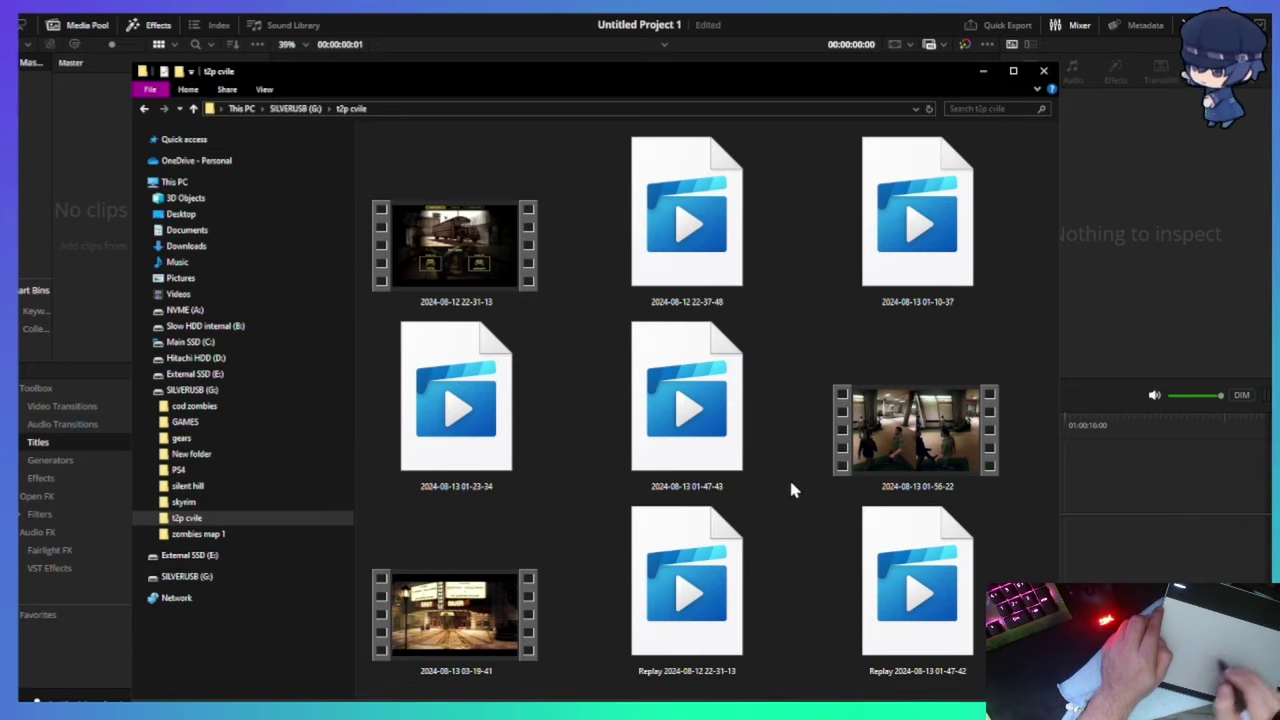
right_click(597, 505)
mouse_move(690, 528)
left_click(767, 531)
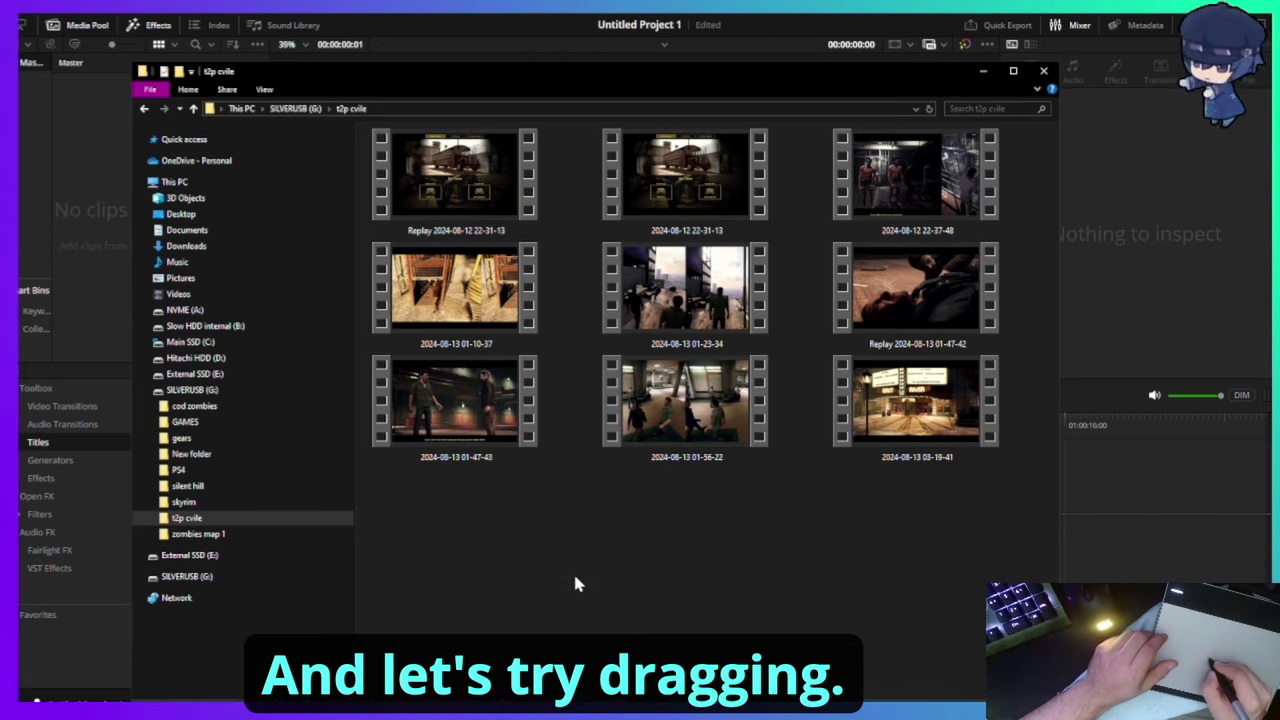
left_click_drag(512, 495, 380, 90)
left_click(484, 183)
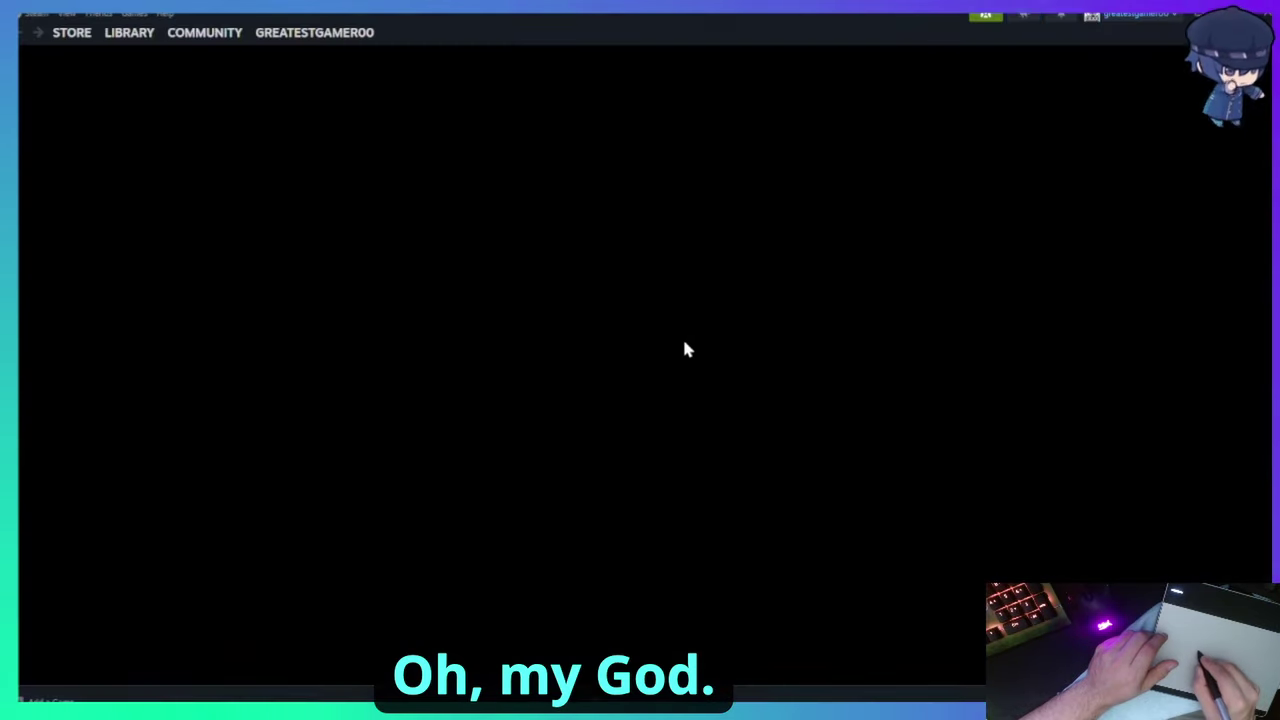
left_click_drag(686, 348, 838, 266)
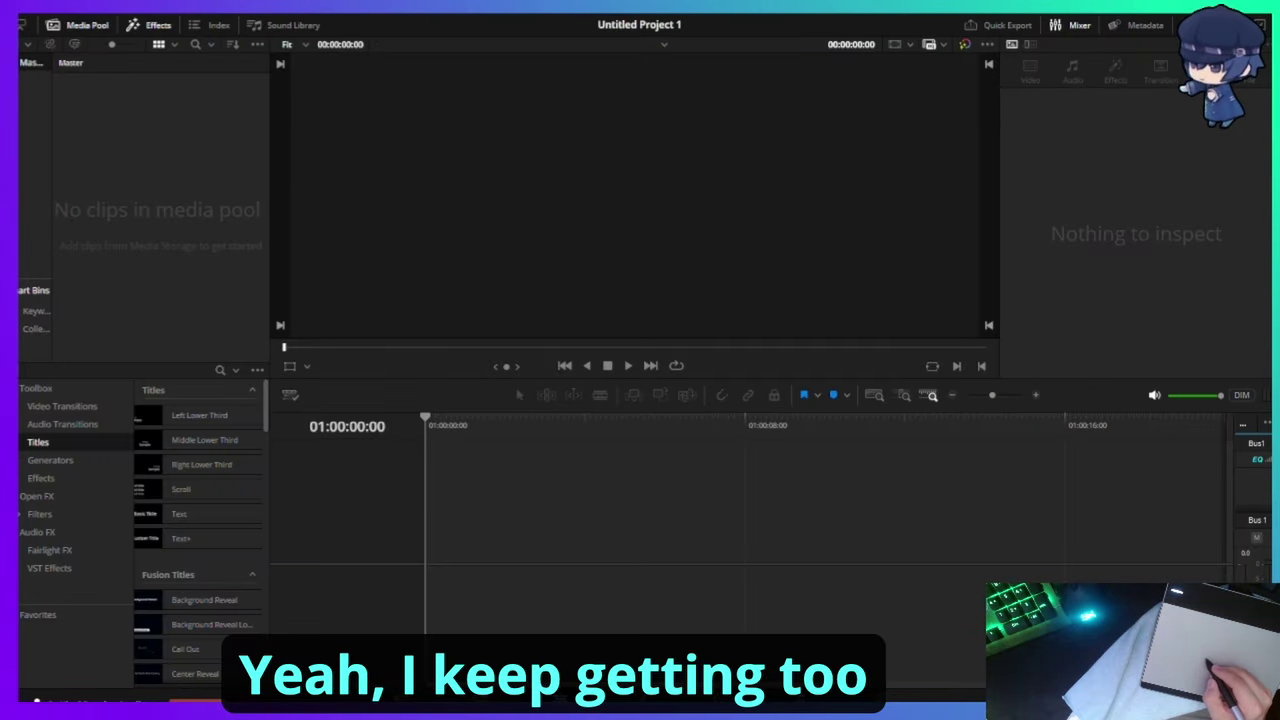
left_click_drag(455, 180, 484, 634)
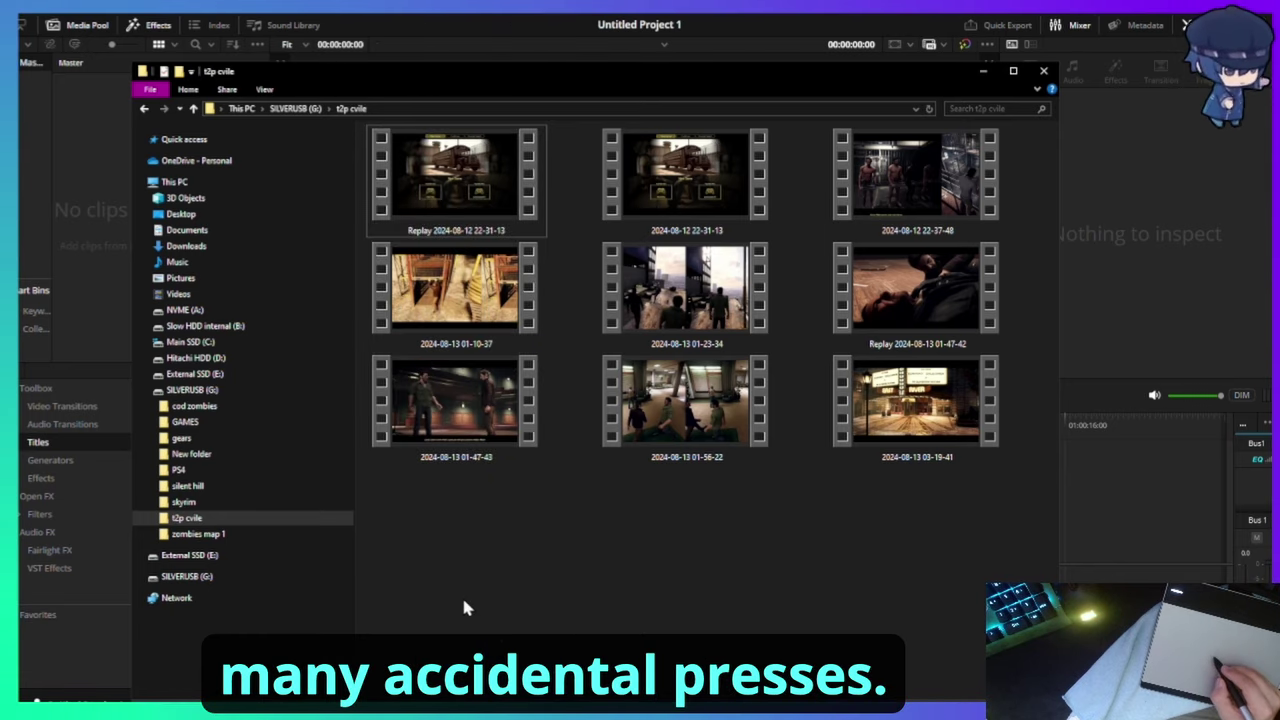
left_click_drag(497, 218, 435, 512)
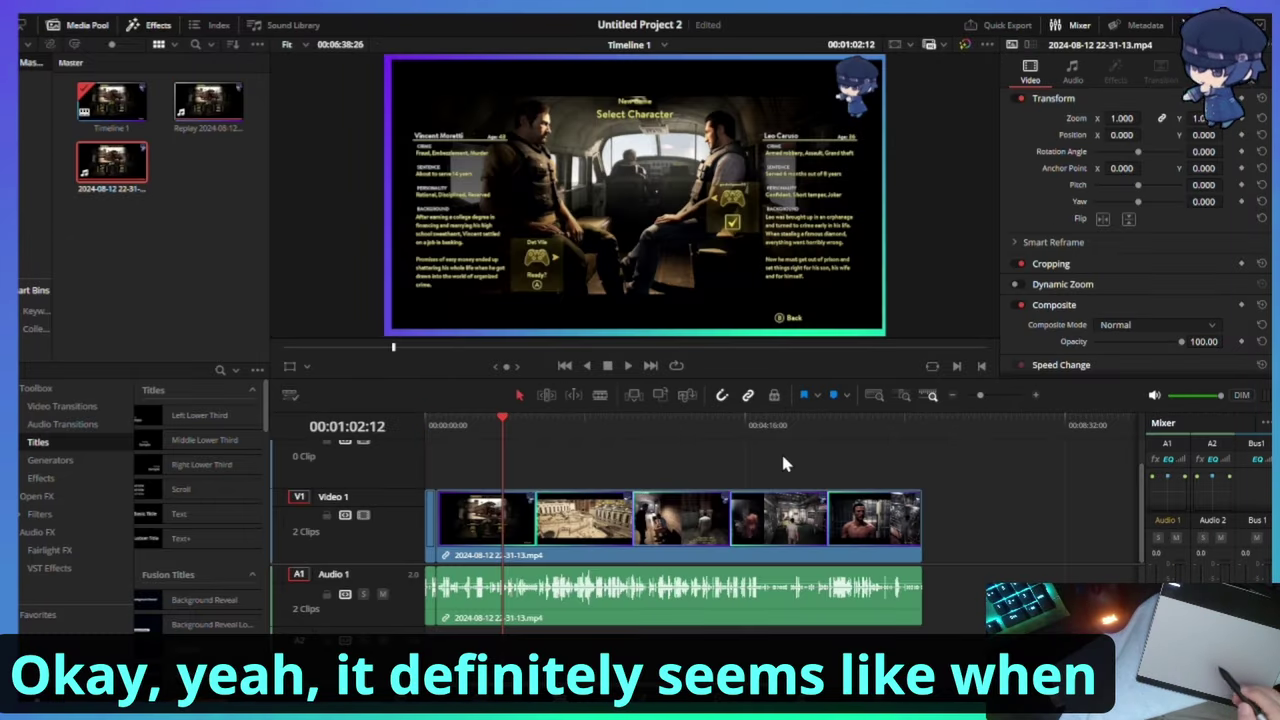
key("Home")
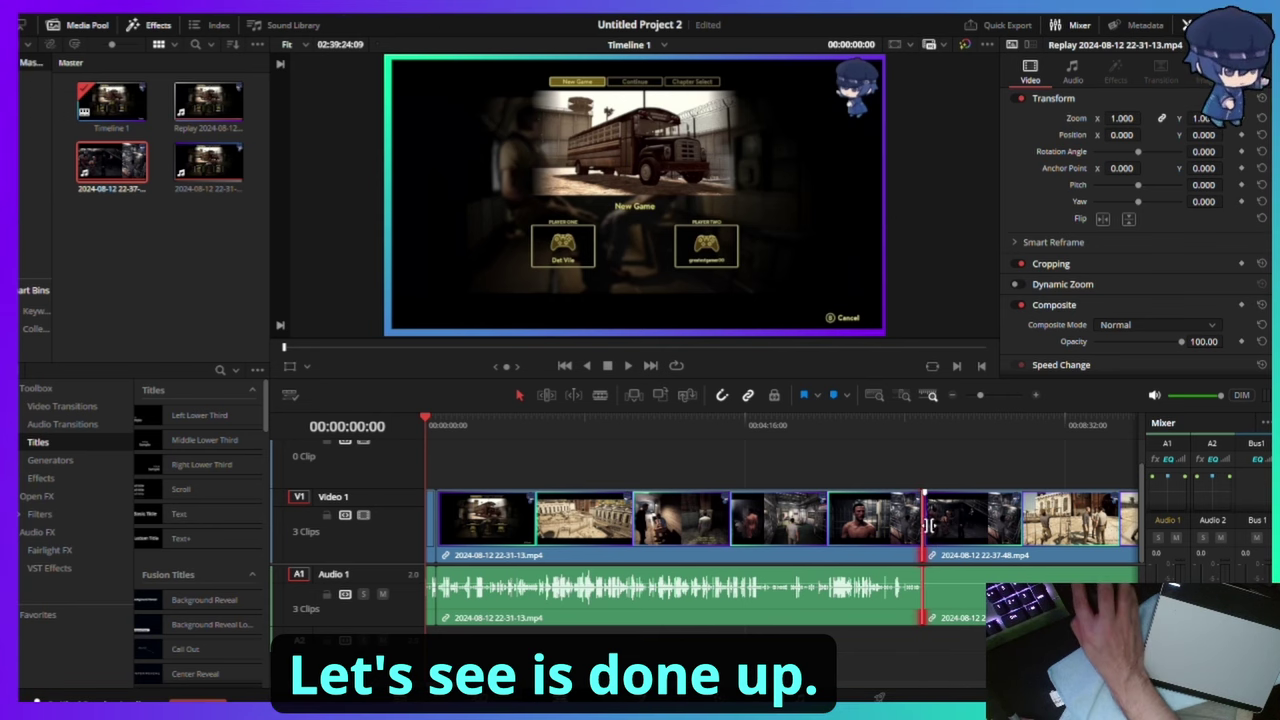
scroll(979, 448, "right", 5)
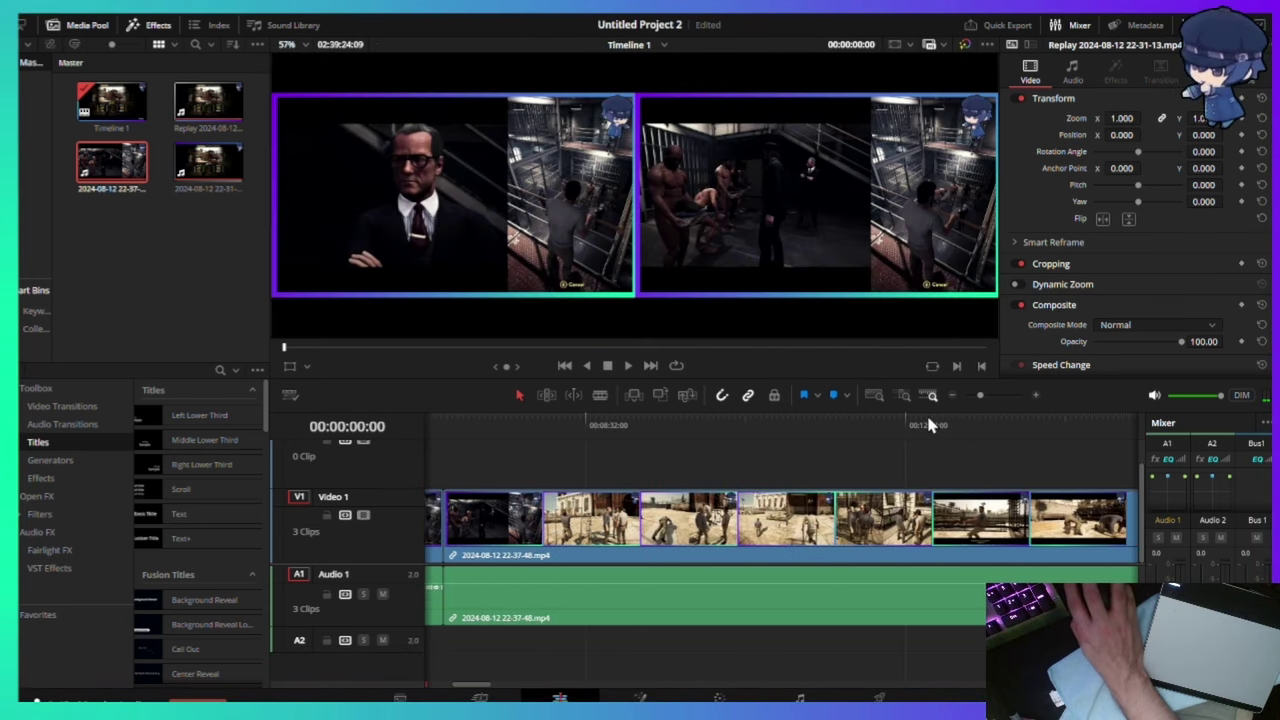
left_click(953, 395)
left_click(953, 395)
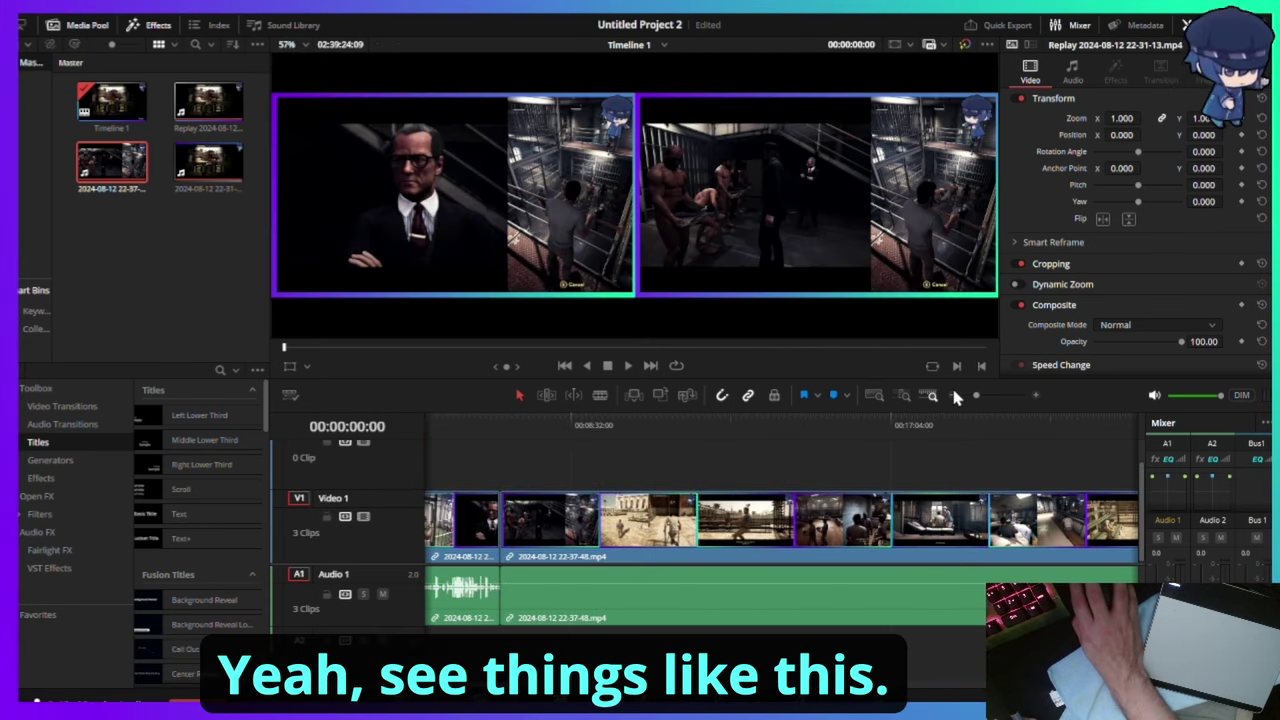
left_click(953, 395)
left_click(953, 395)
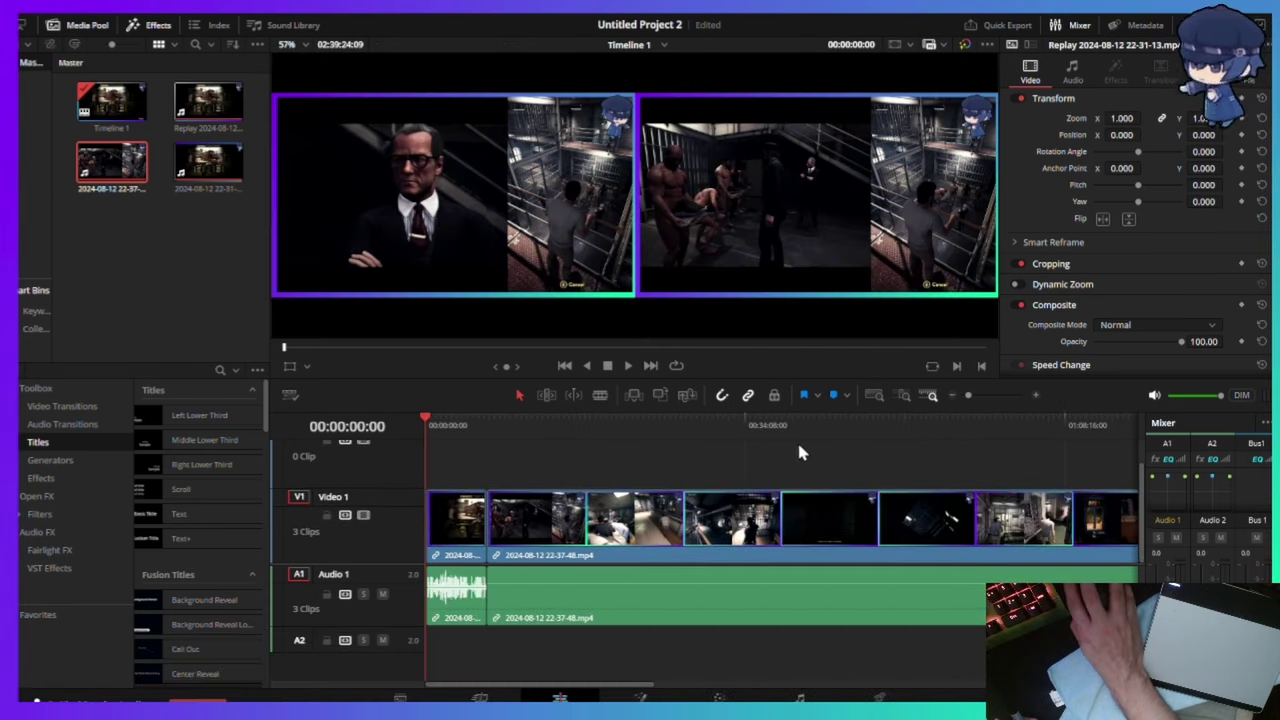
right_click(717, 515)
left_click(763, 129)
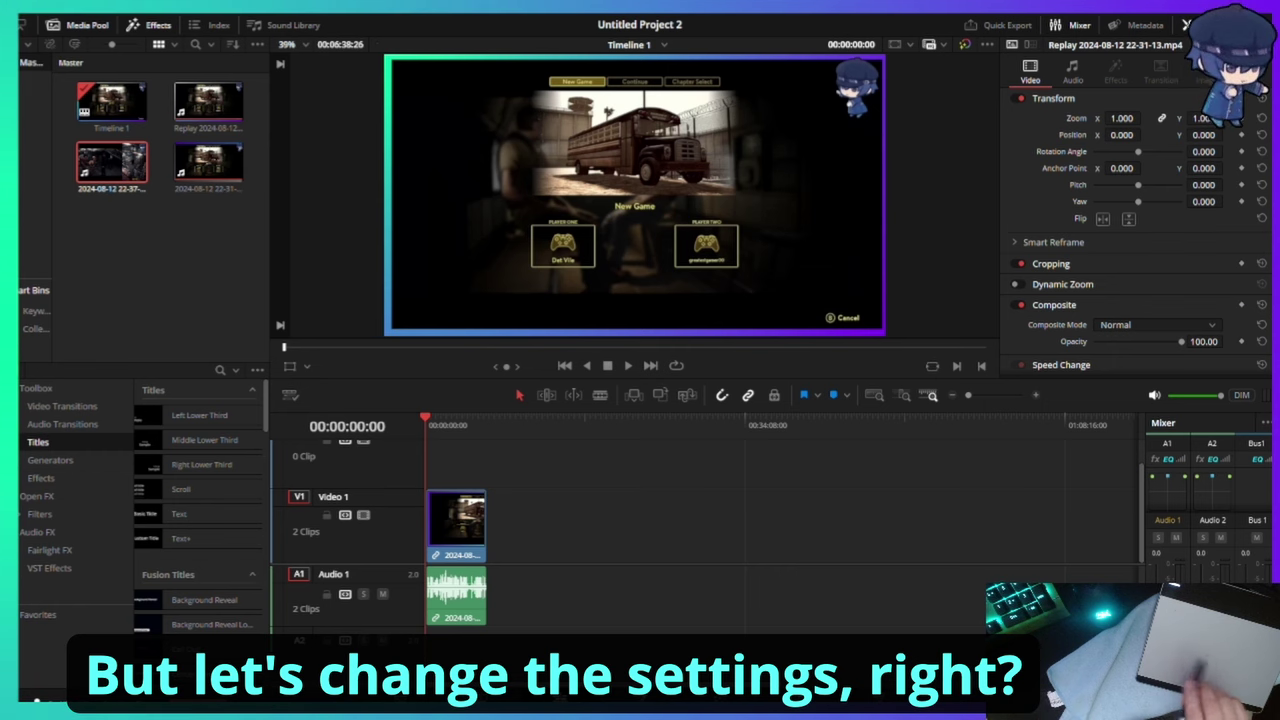
left_click_drag(111, 160, 548, 515)
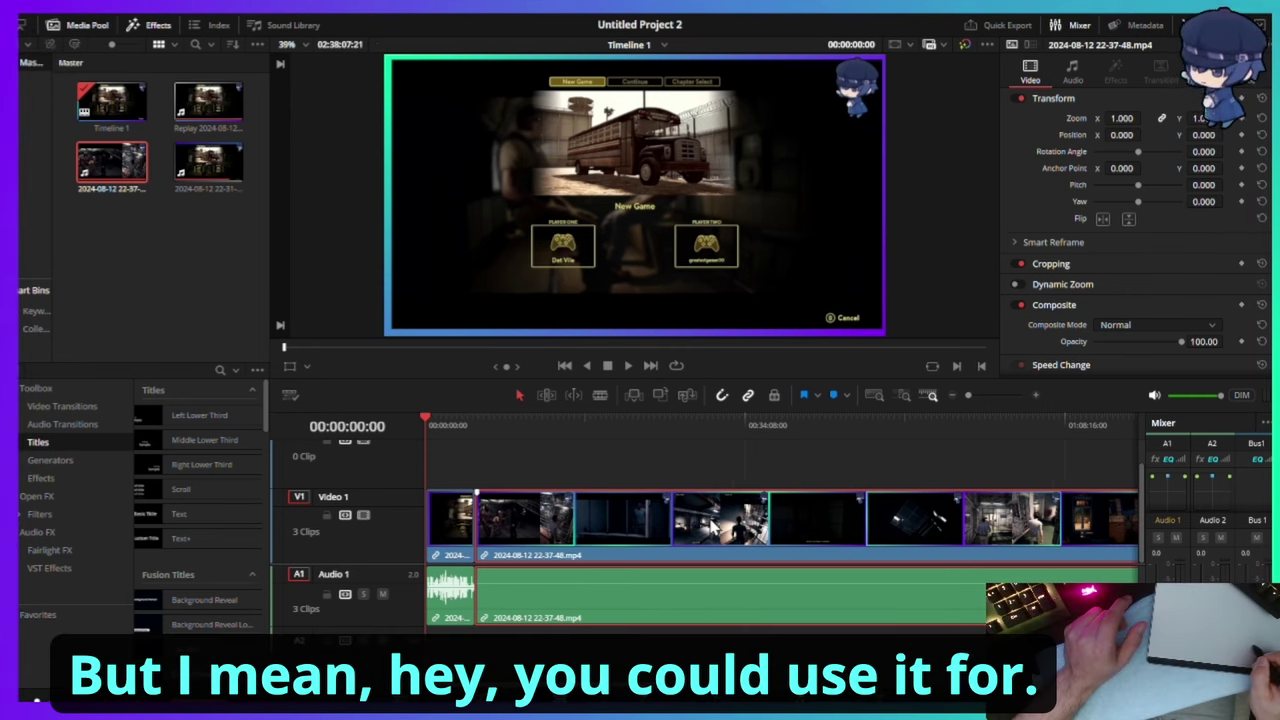
left_click_drag(510, 522, 540, 473)
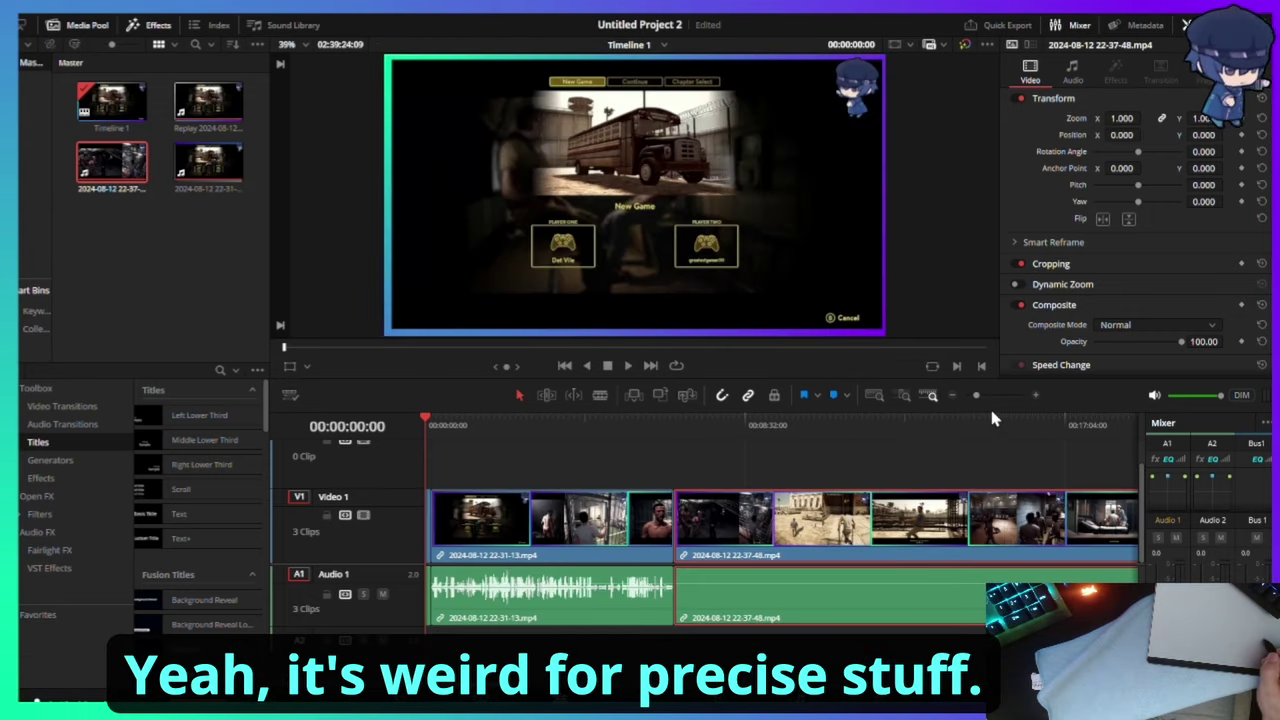
- Move the playhead to 00:14:27:12 and look at the ruler's marking options without choosing one
left_click_drag(895, 436, 878, 438)
left_click(962, 425)
right_click(974, 432)
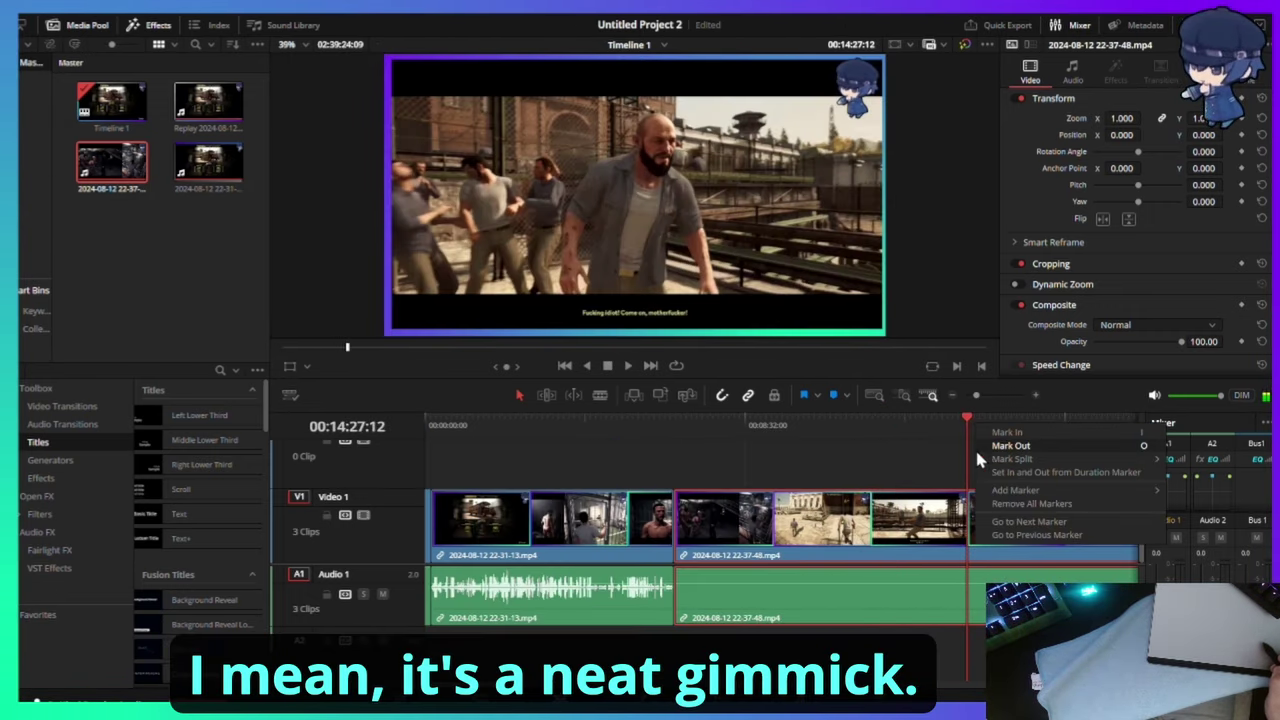
key("Escape")
key("alt+Up")
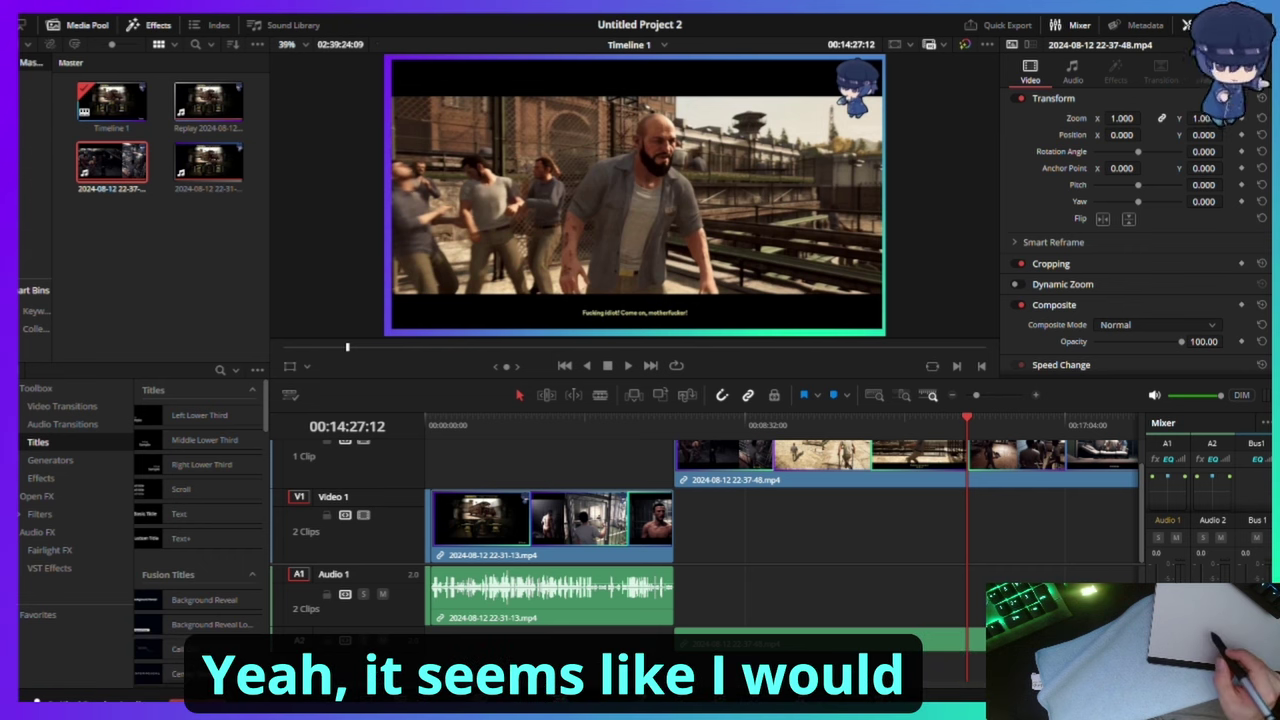
left_click_drag(790, 478, 797, 530)
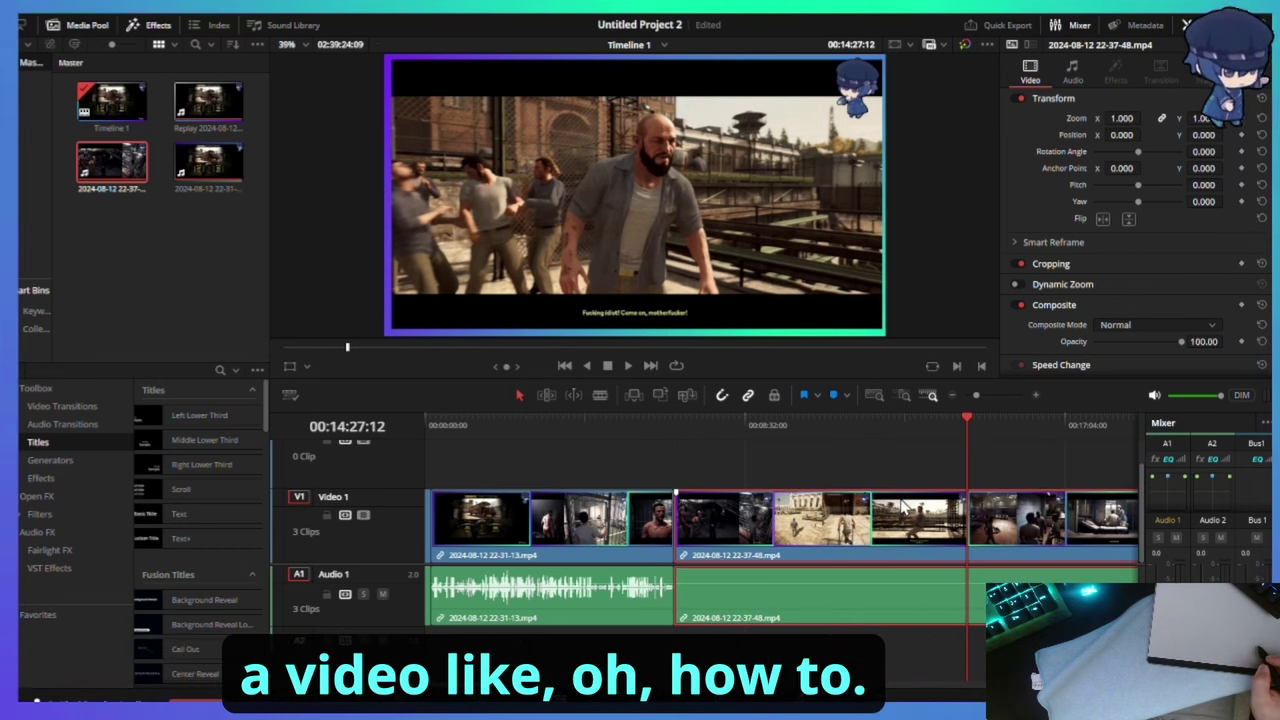
right_click(960, 530)
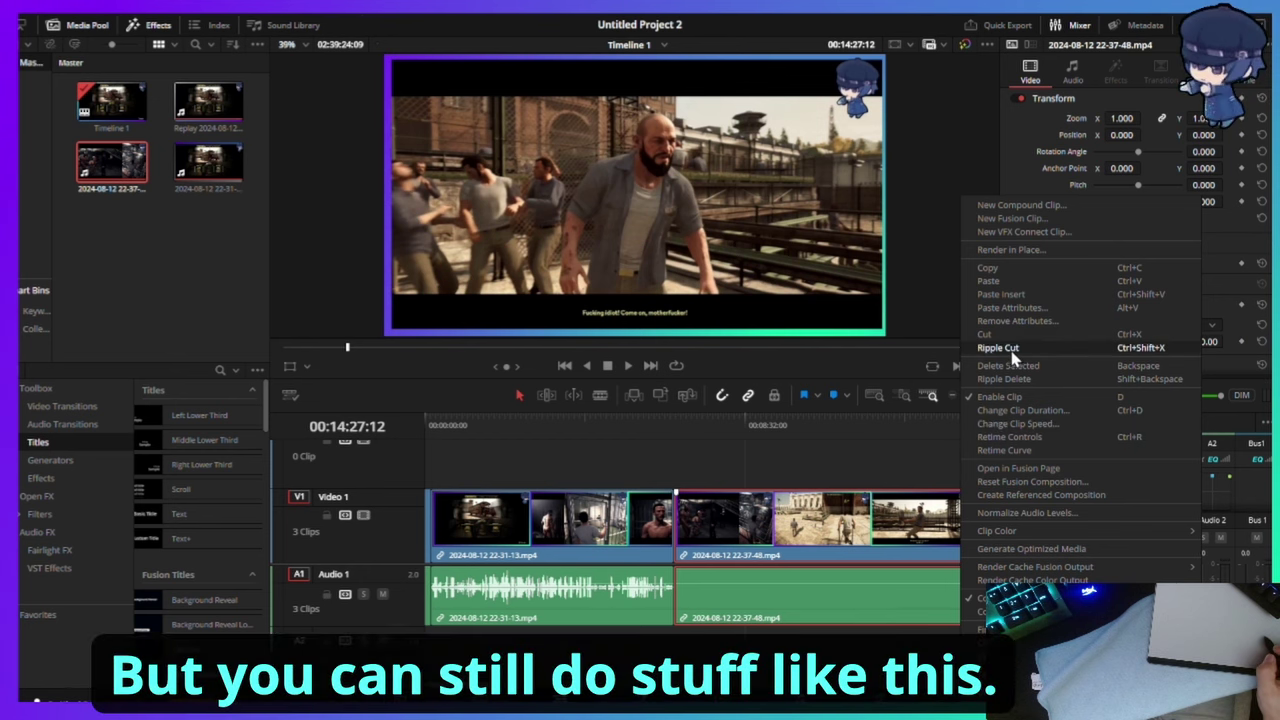
left_click(1010, 350)
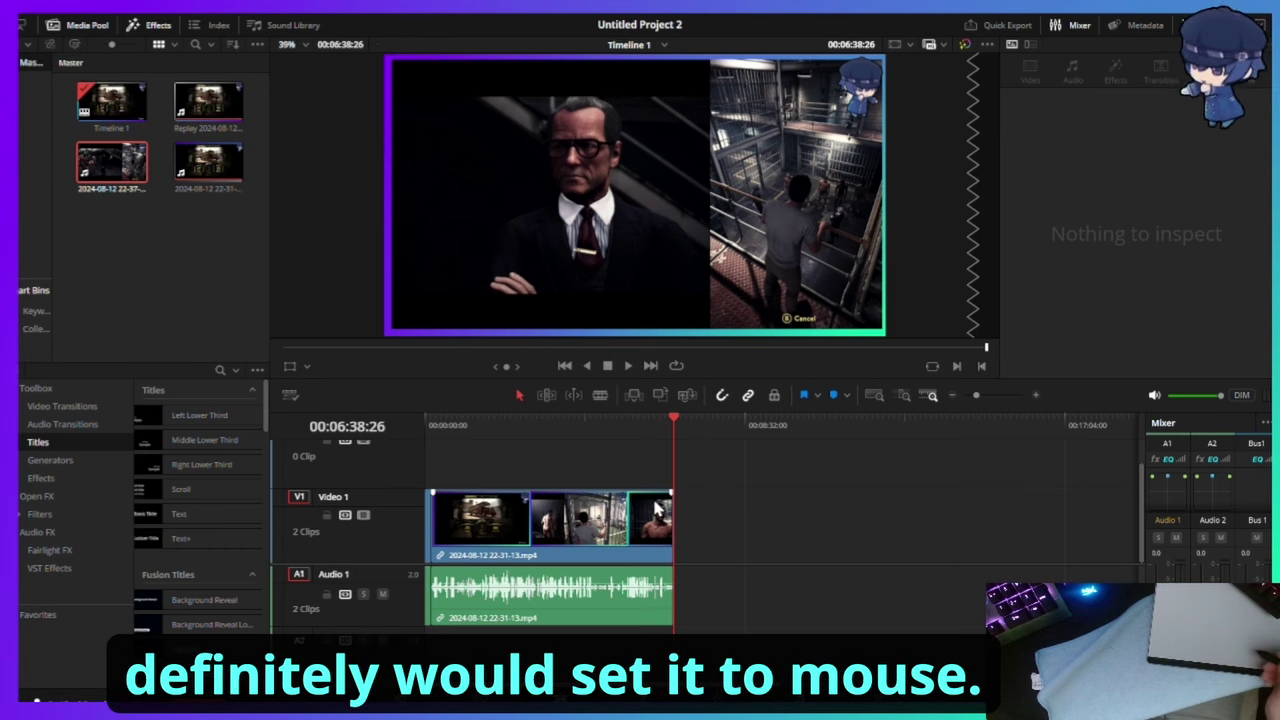
- Switch to Wacom Tablet Properties and bring up the Mapping settings with the pen and mouse modes
key("super")
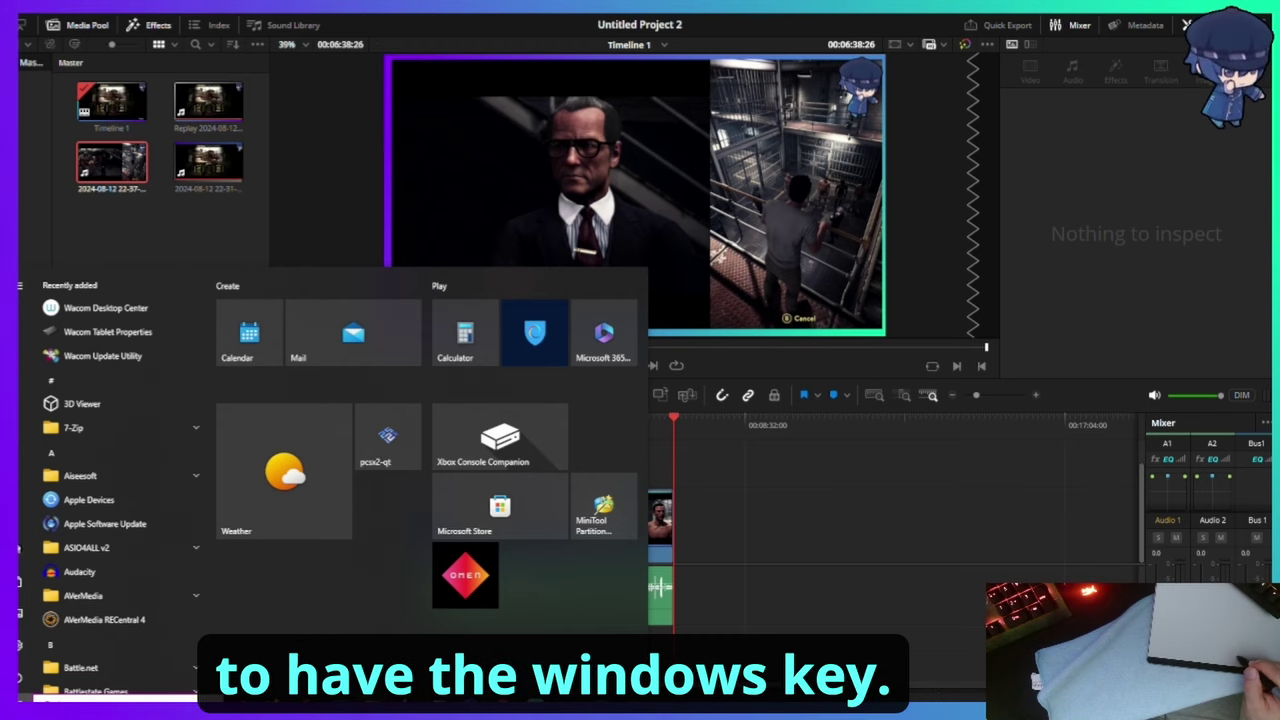
key("Escape")
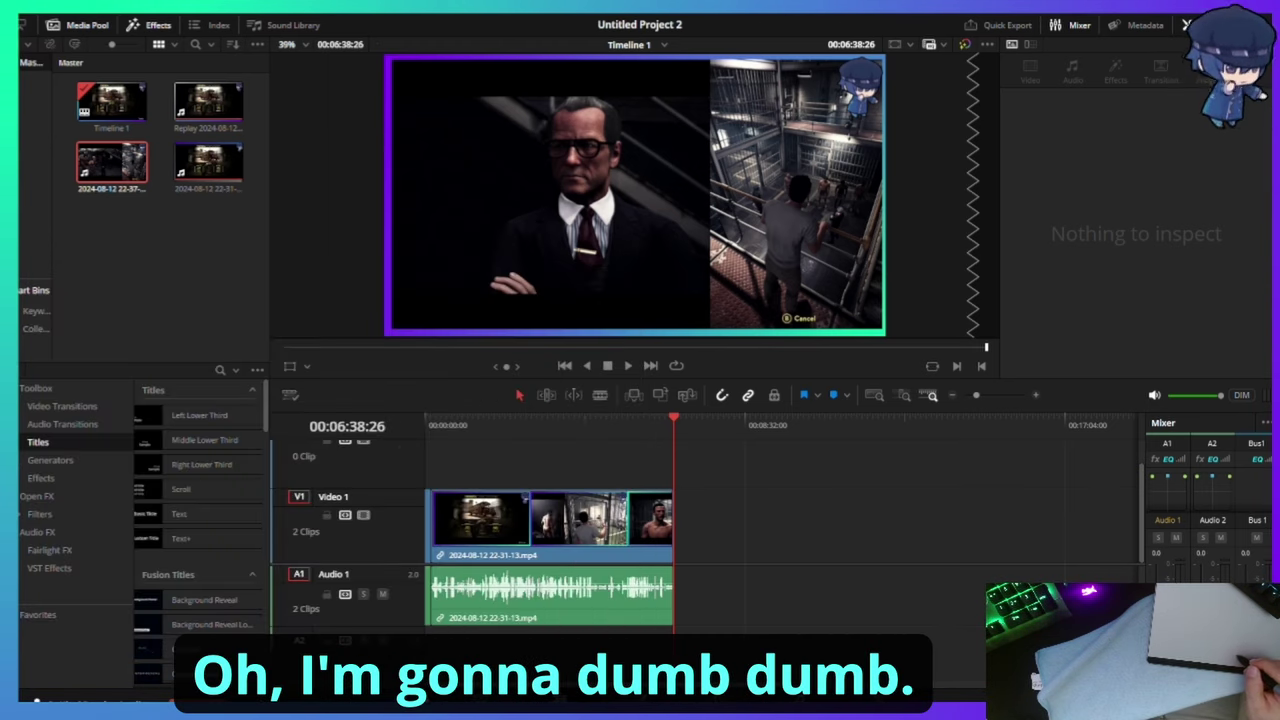
key("super")
left_click(528, 329)
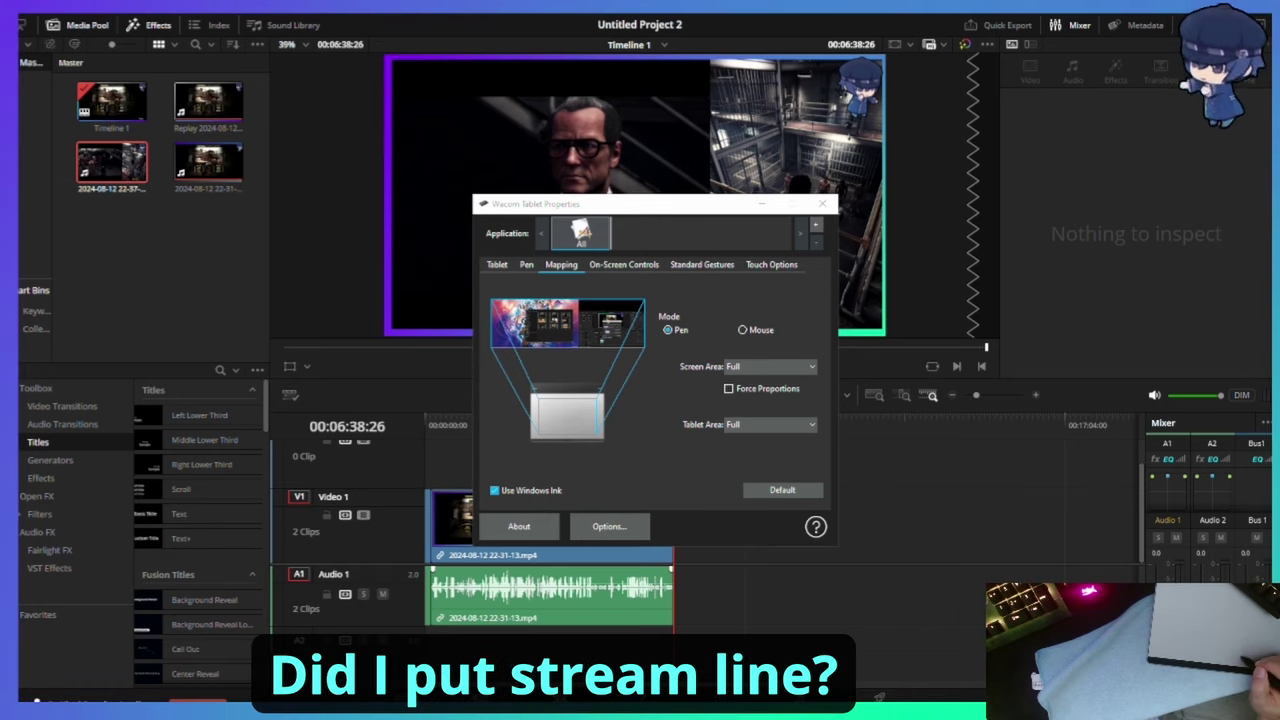
- Allow the Streamlabs Desktop Updater to make changes to the device
key("super")
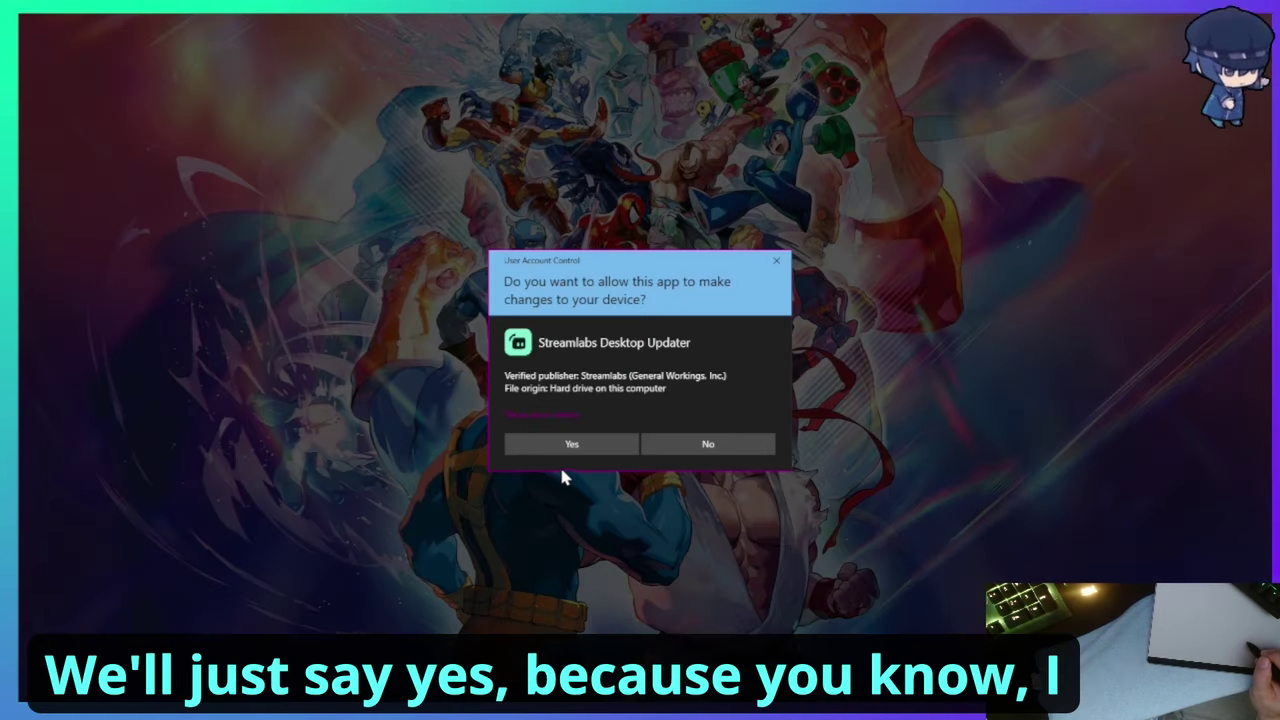
left_click(557, 450)
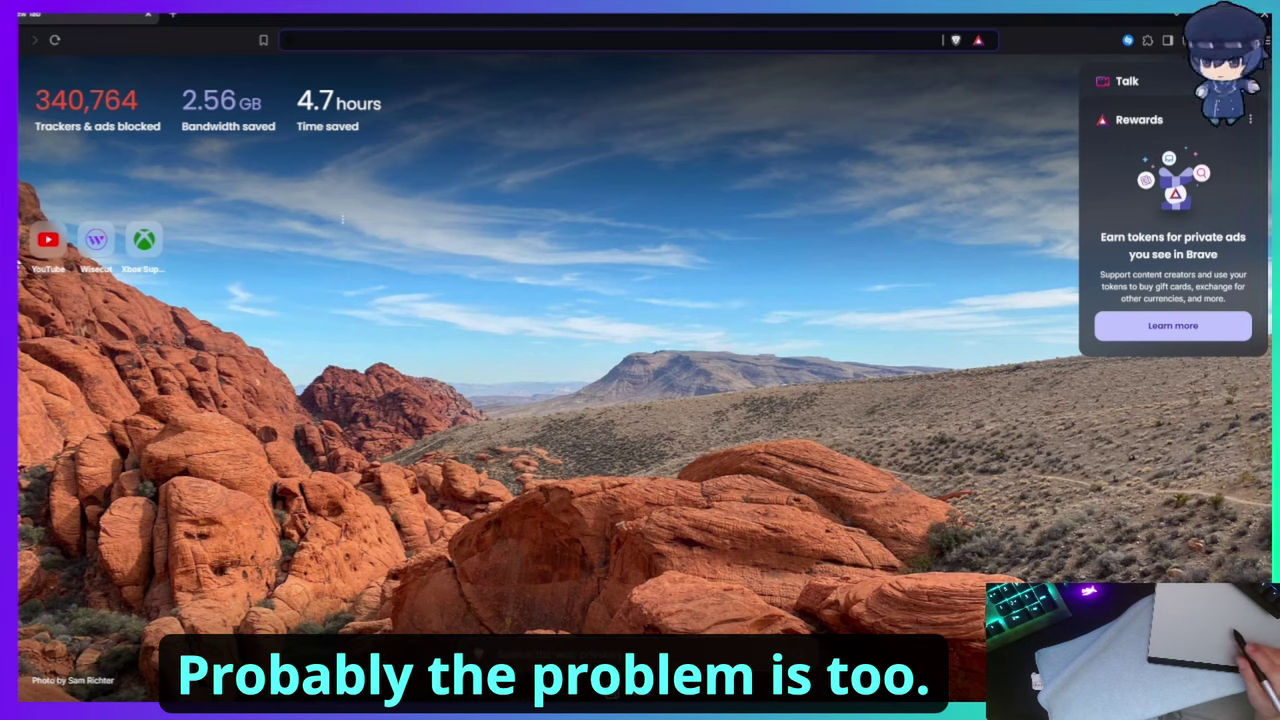
- Open YouTube from the shortcuts on the Brave browser's new tab page
left_click(58, 268)
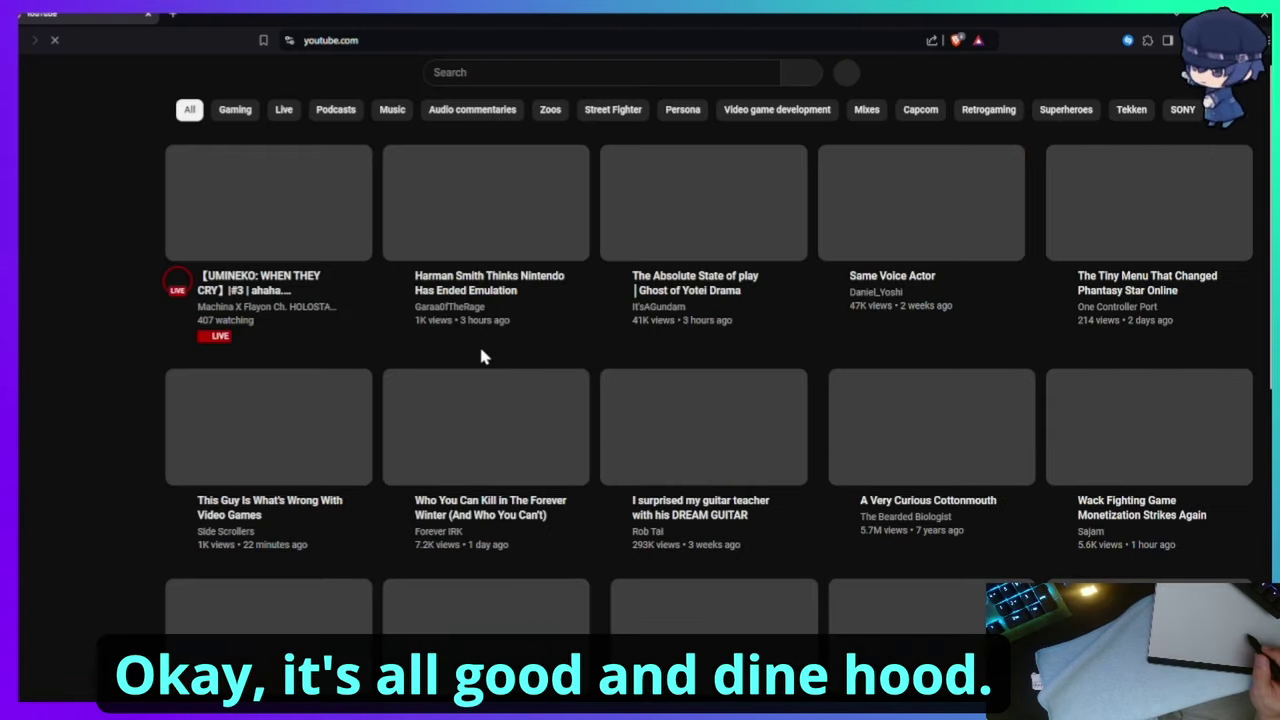